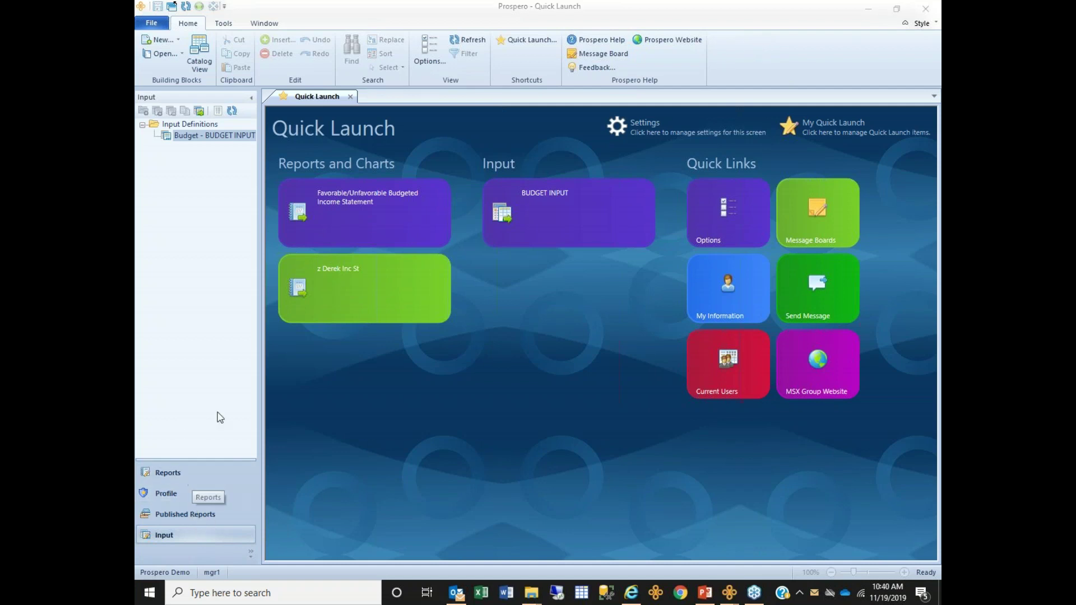
left_click(251, 97)
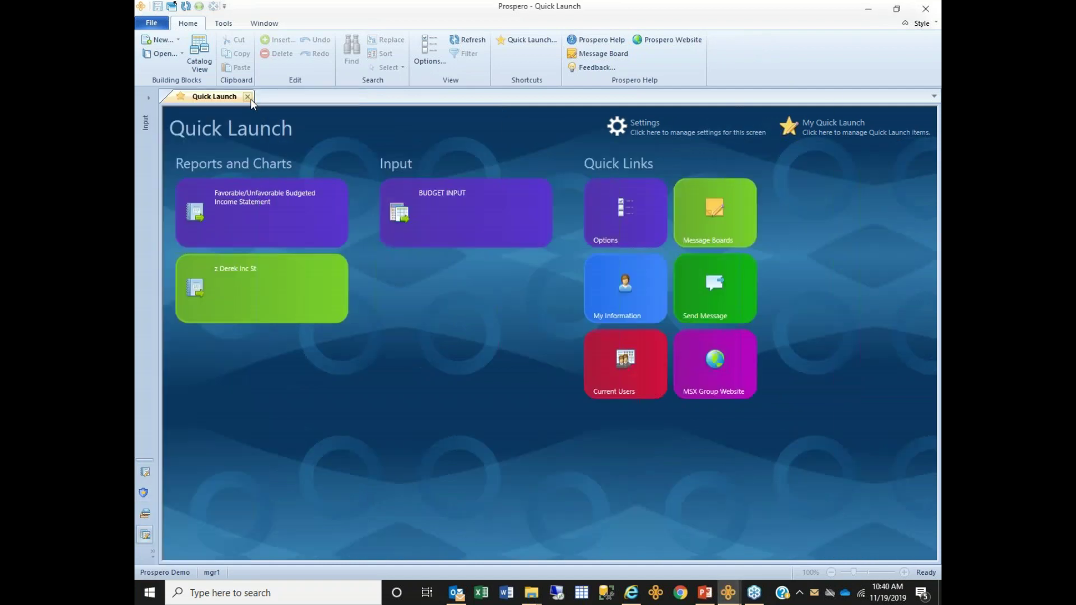
left_click(149, 99)
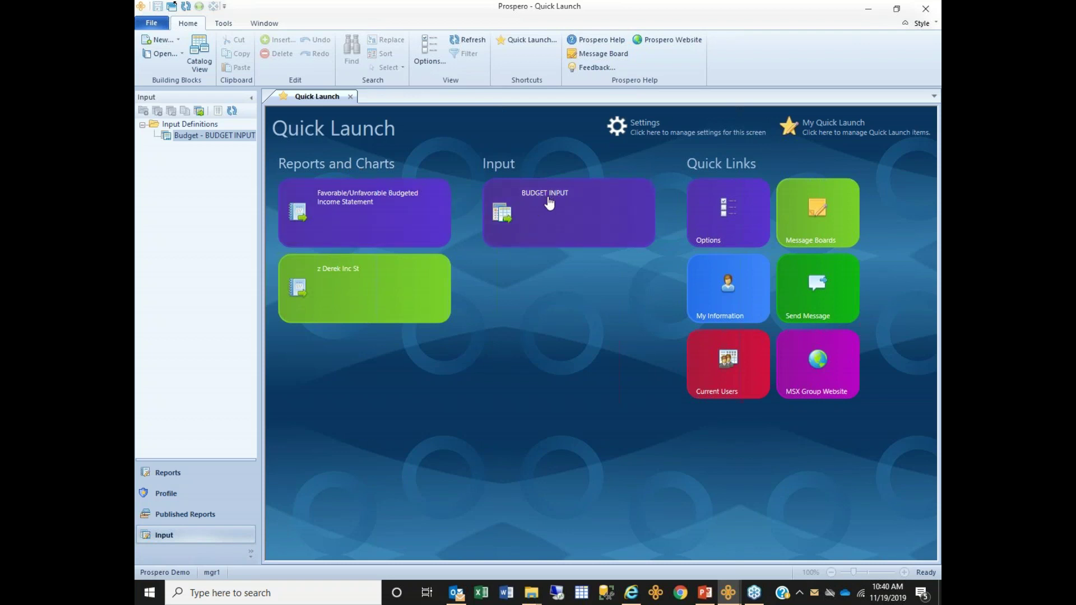
Review the report and input items set up in My Quick Launch without changing them
left_click(822, 130)
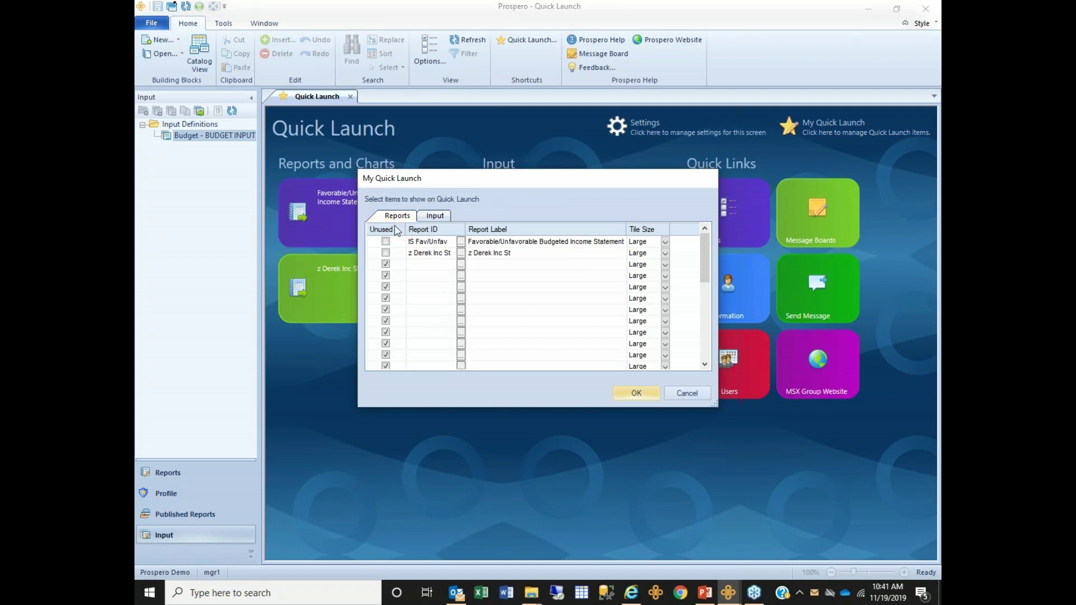
left_click(435, 218)
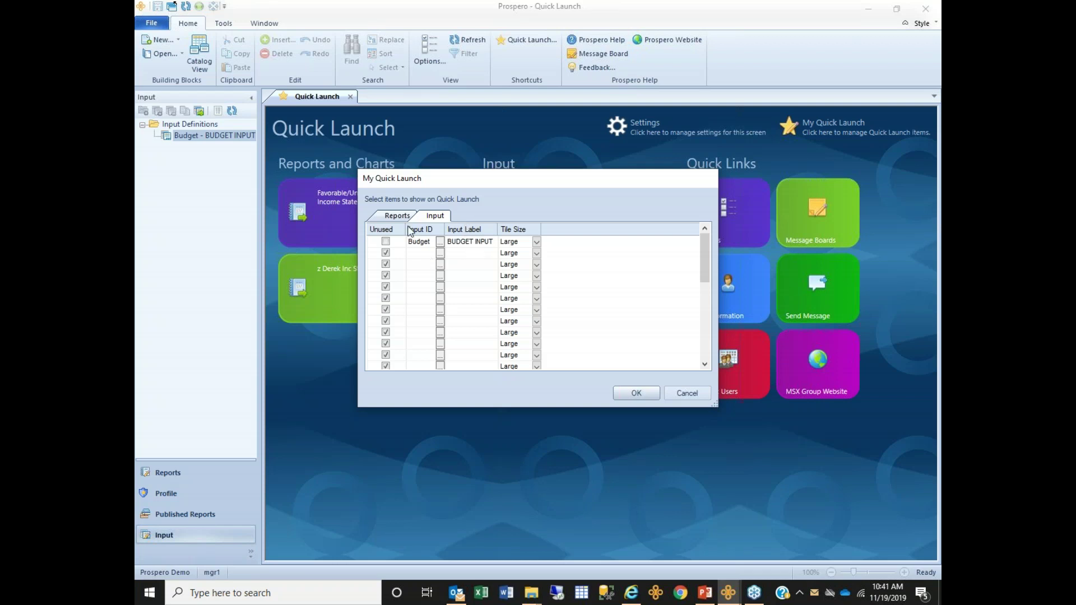
left_click(693, 395)
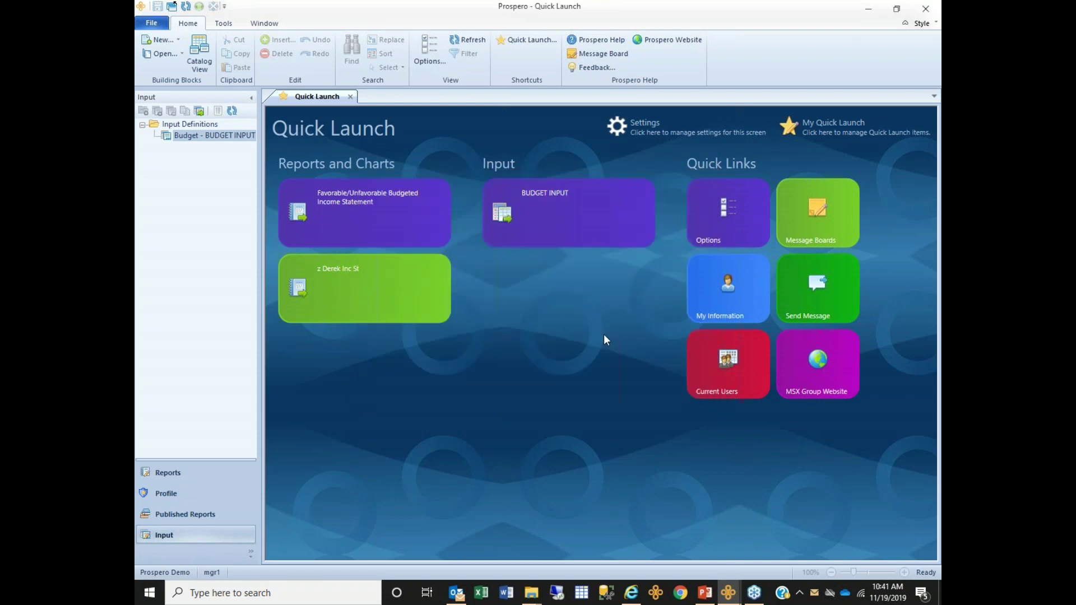
Launch BUDGET INPUT and check which choices are available for the Company and Location segments
left_click(569, 221)
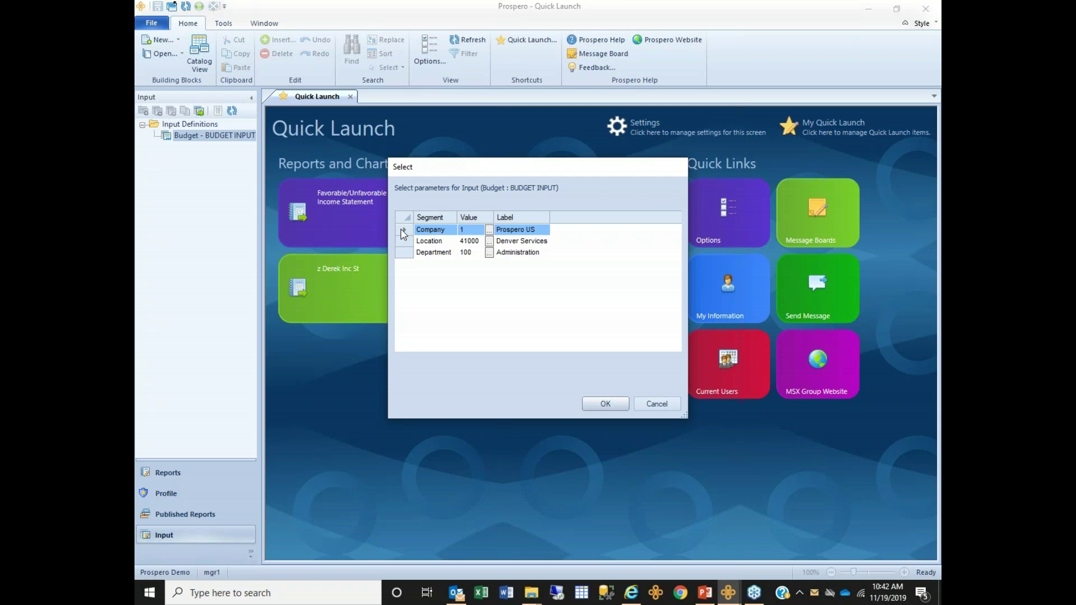
left_click(488, 230)
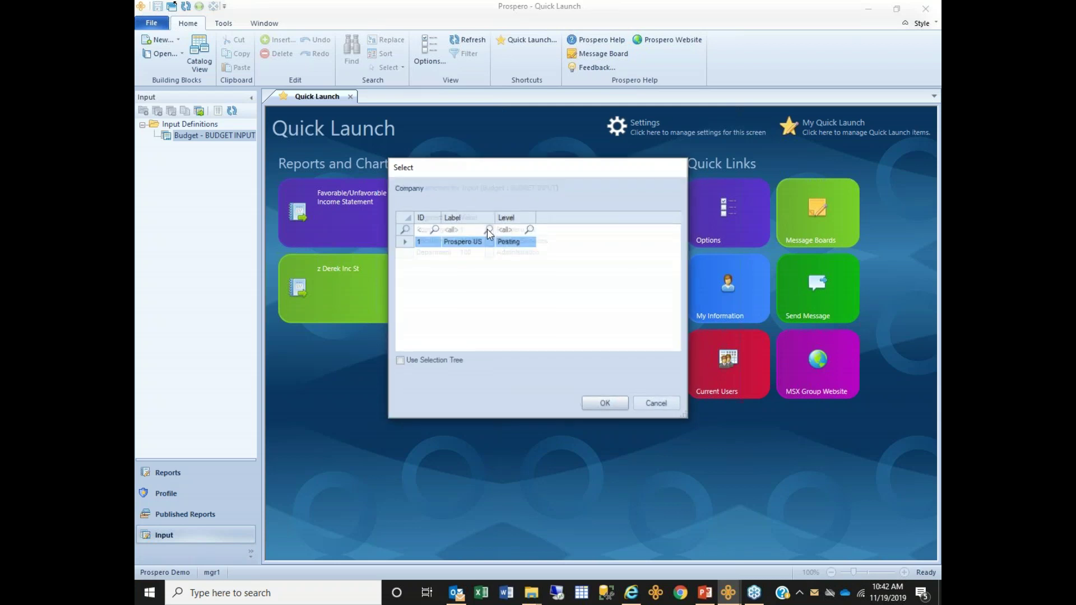
left_click_drag(481, 177, 632, 273)
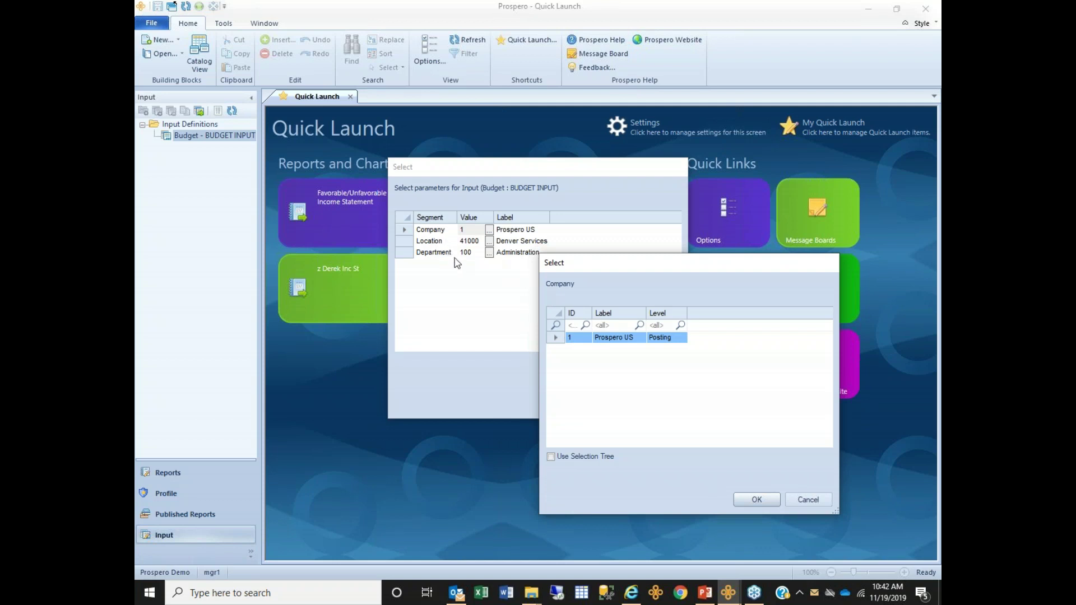
left_click(808, 500)
left_click(416, 242)
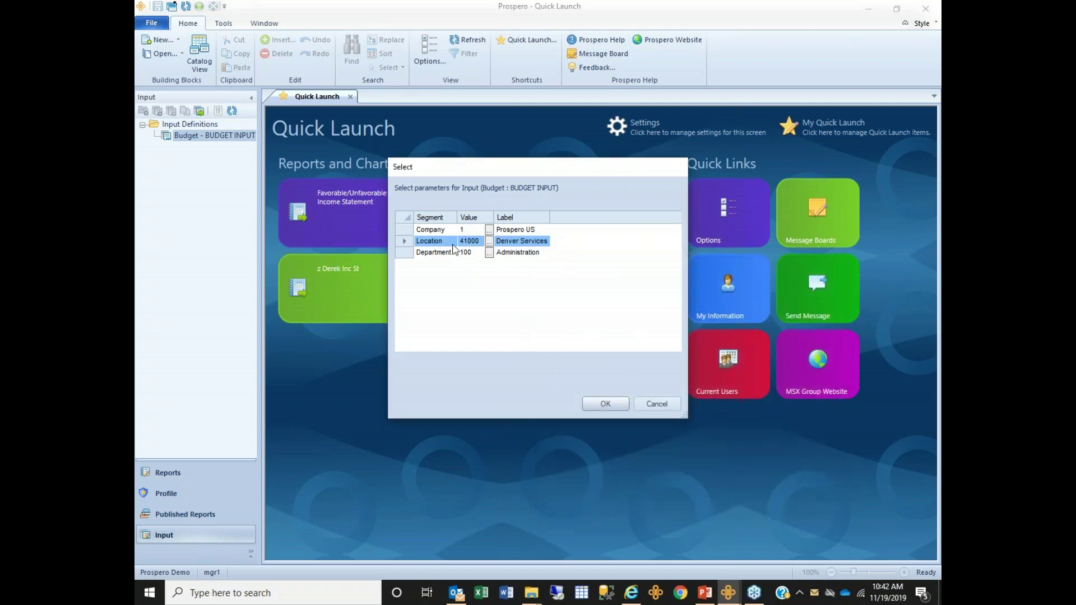
left_click(489, 241)
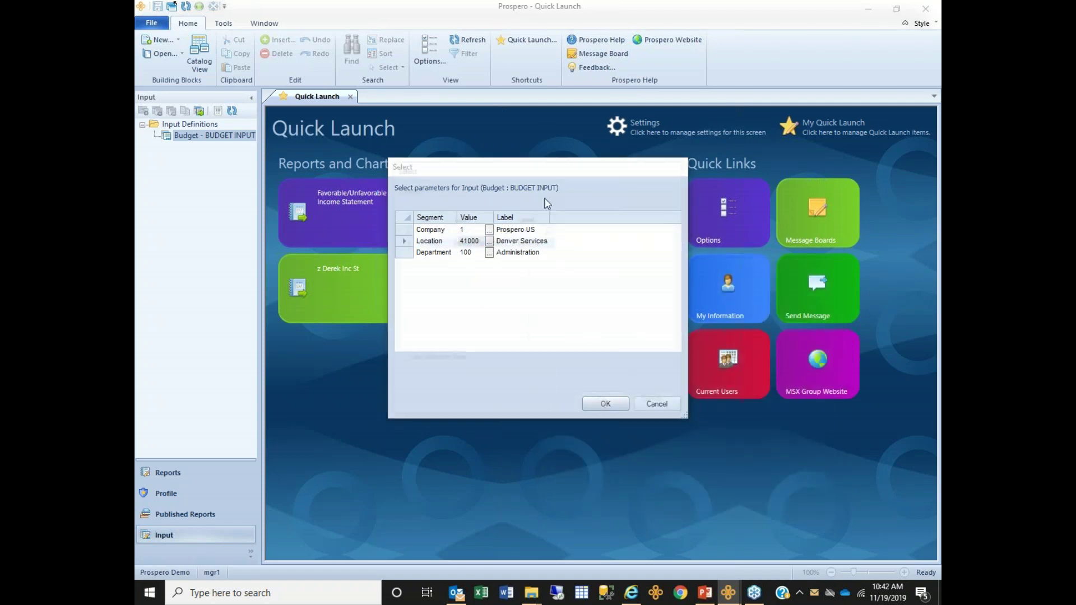
left_click_drag(553, 177, 710, 233)
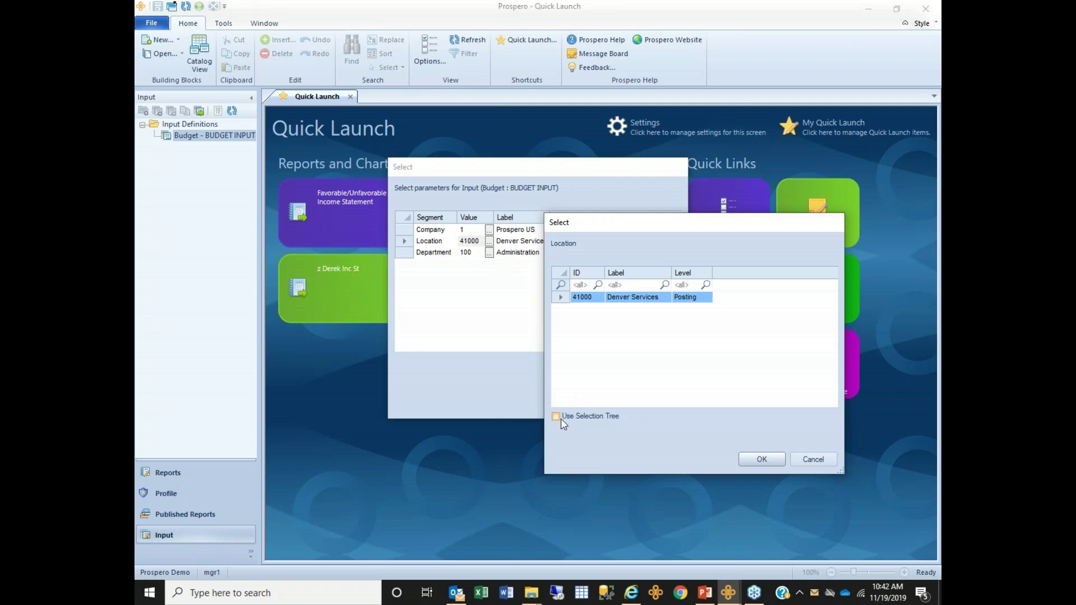
left_click(819, 460)
Choose department 100 Administration and open the budget input for Prospero US, Denver Services
left_click(468, 253)
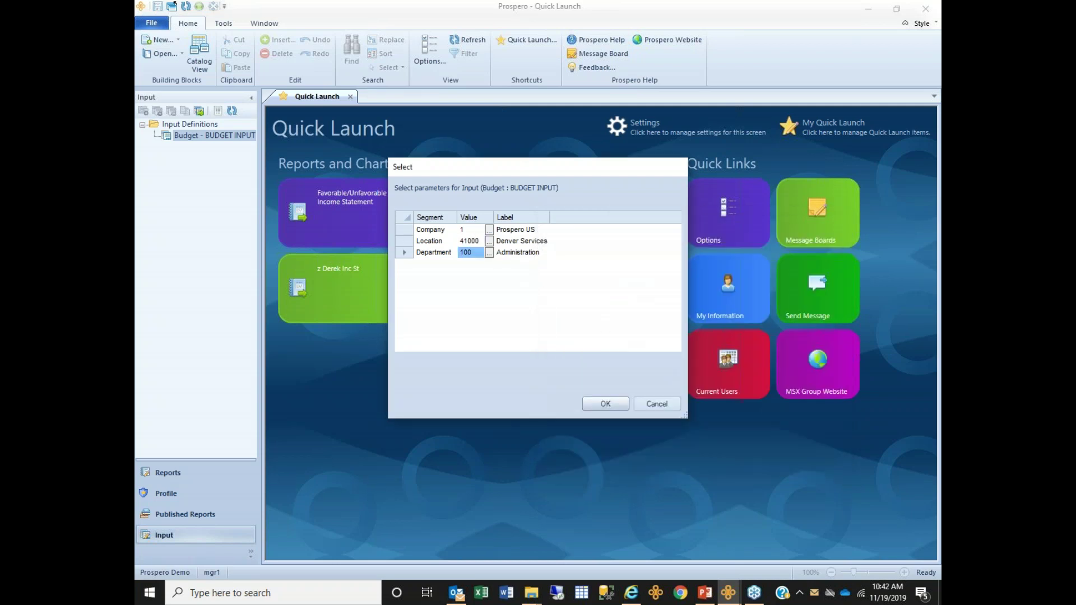
left_click(489, 253)
left_click_drag(519, 178, 677, 290)
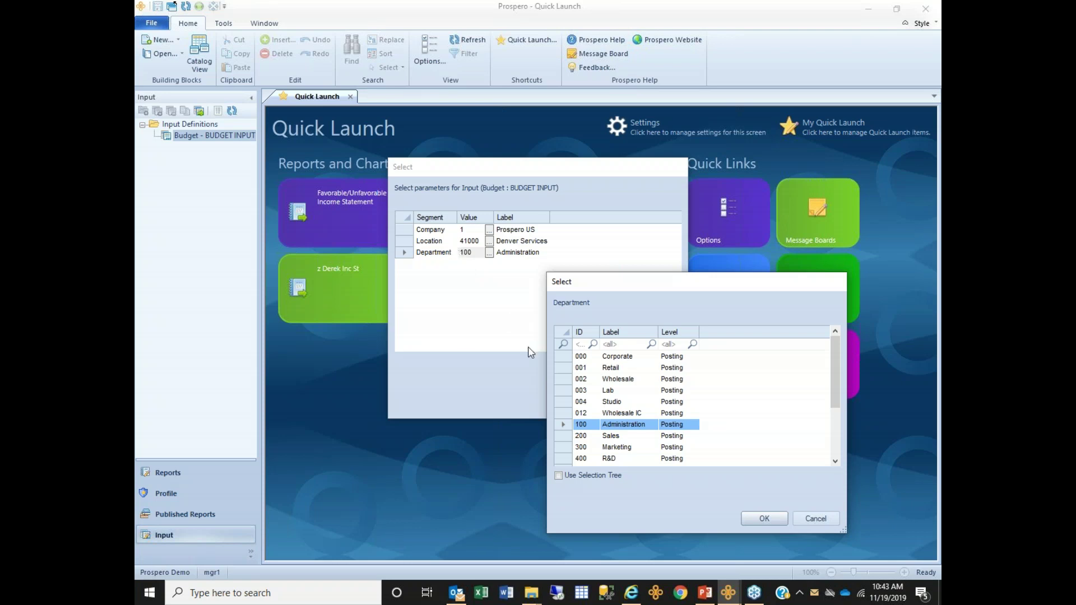
left_click(756, 517)
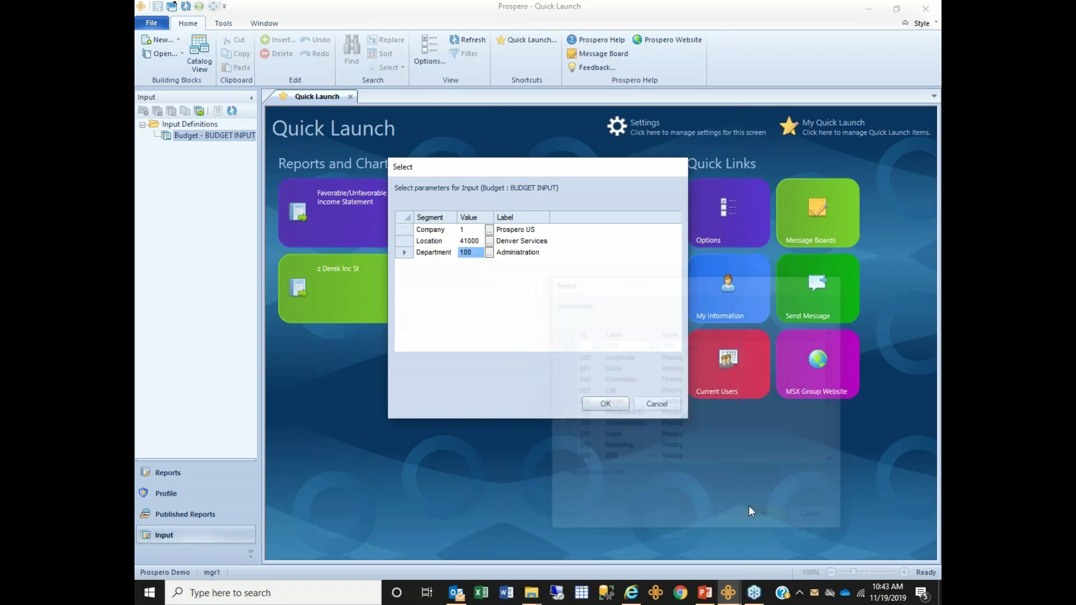
left_click(605, 405)
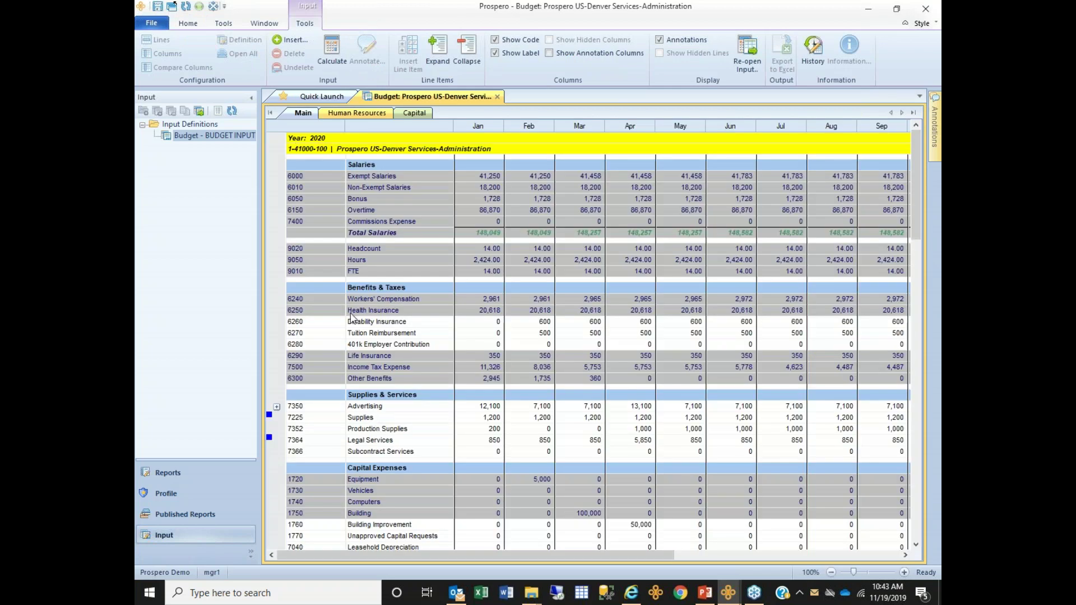
Collapse the navigation pane and review the Administration budget's Human Resources and Capital sheets, ending on Main
left_click(252, 97)
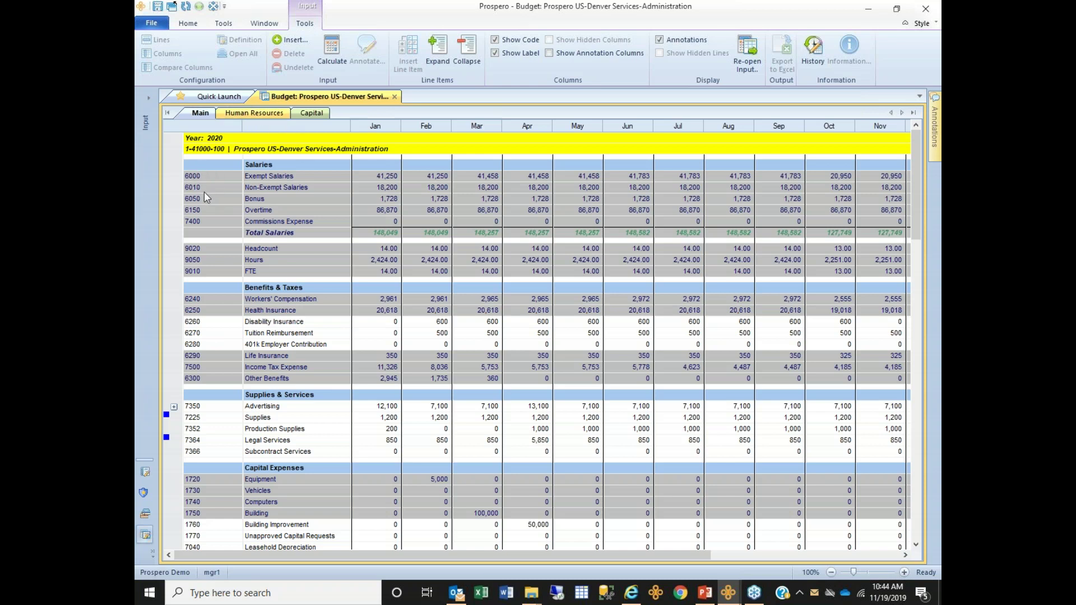
left_click(246, 115)
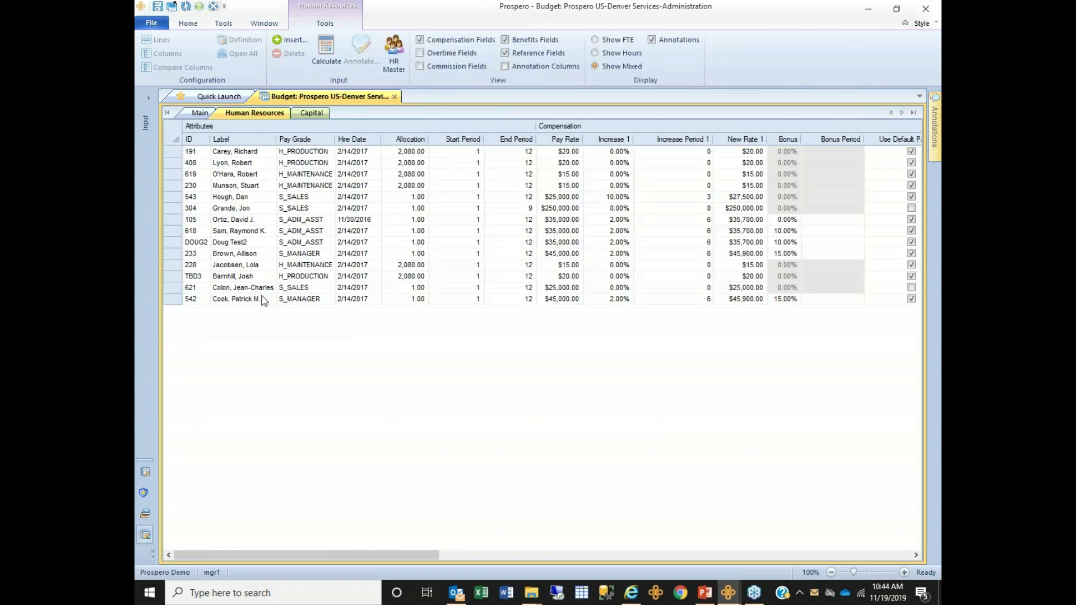
left_click(305, 115)
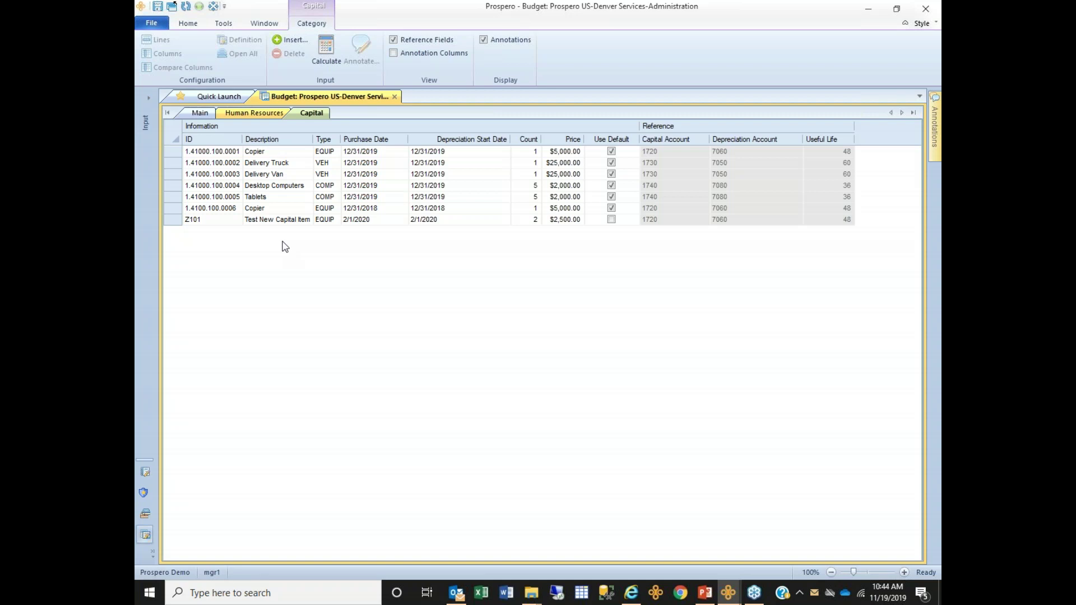
left_click(200, 114)
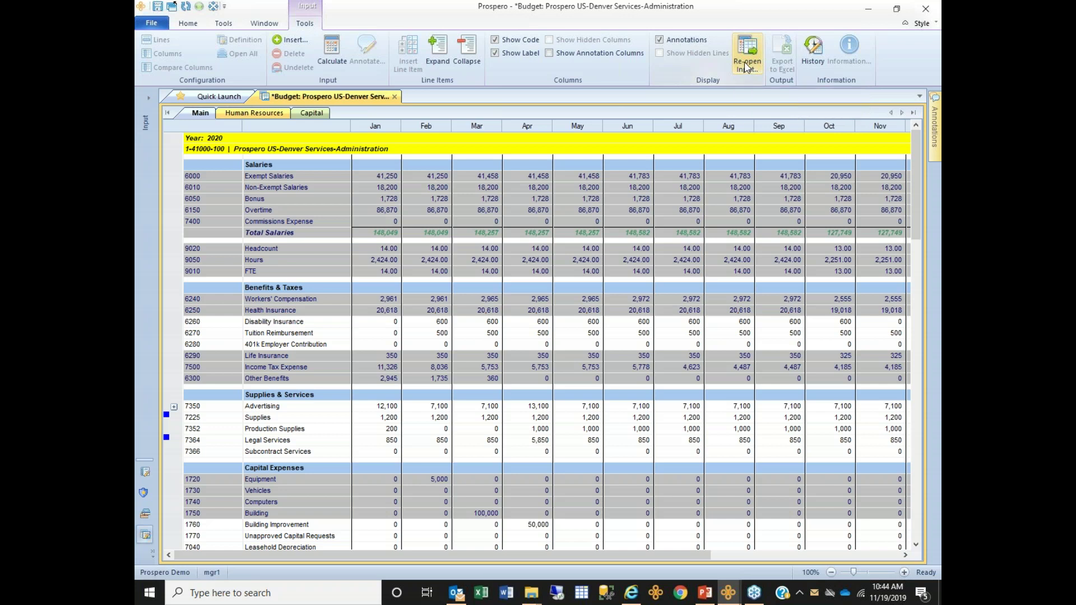
Re-open the budget input for department 300 Marketing and review its YTD, prior year actual and variance columns
left_click(744, 62)
left_click(489, 253)
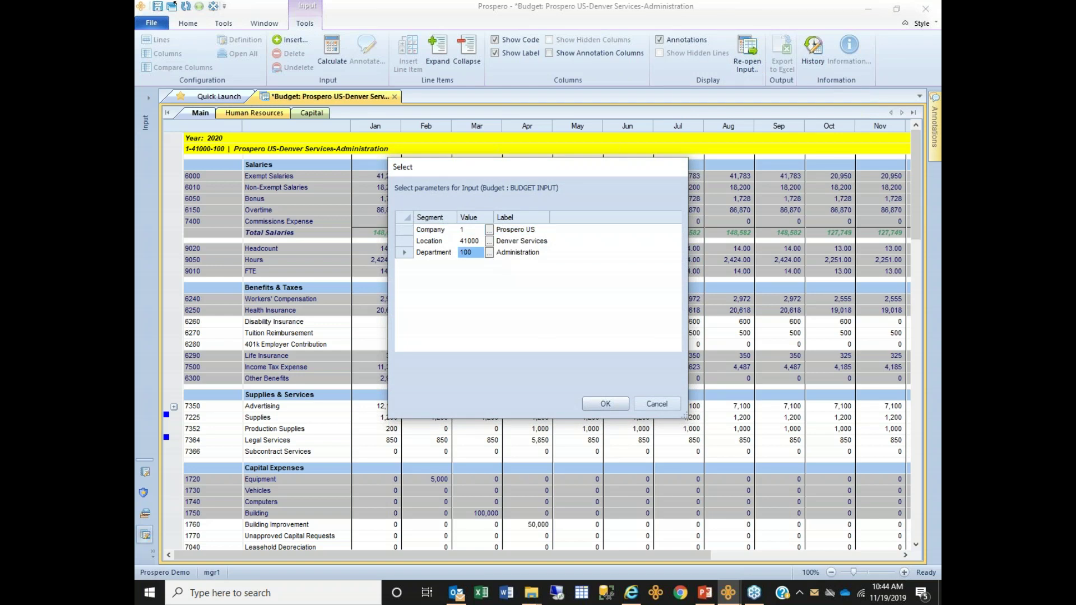
left_click_drag(518, 162, 682, 178)
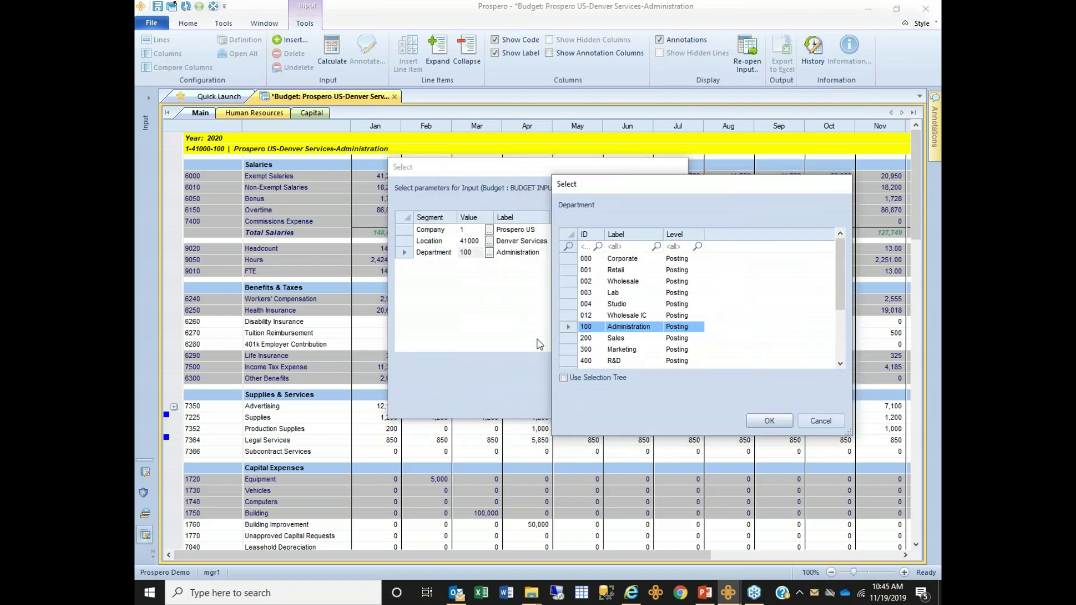
left_click(596, 350)
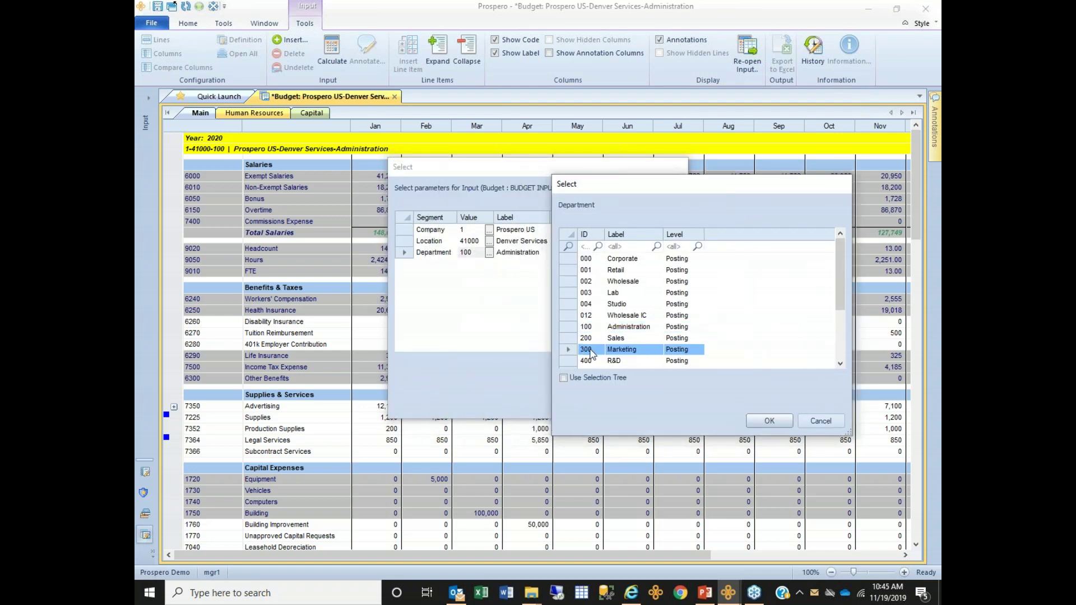
left_click(769, 420)
left_click(611, 405)
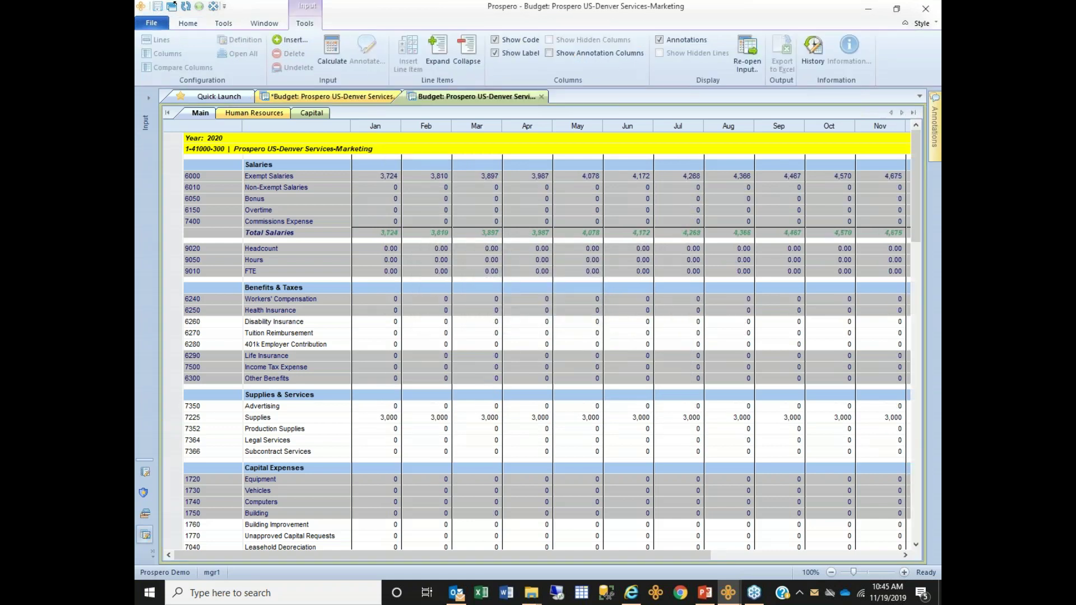
left_click(866, 557)
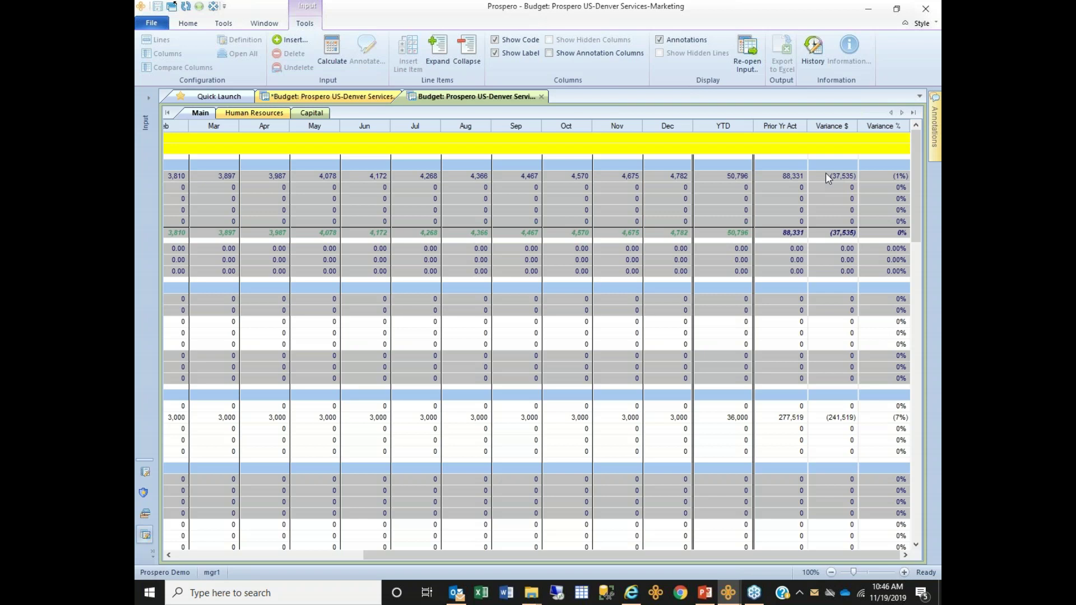
left_click(174, 558)
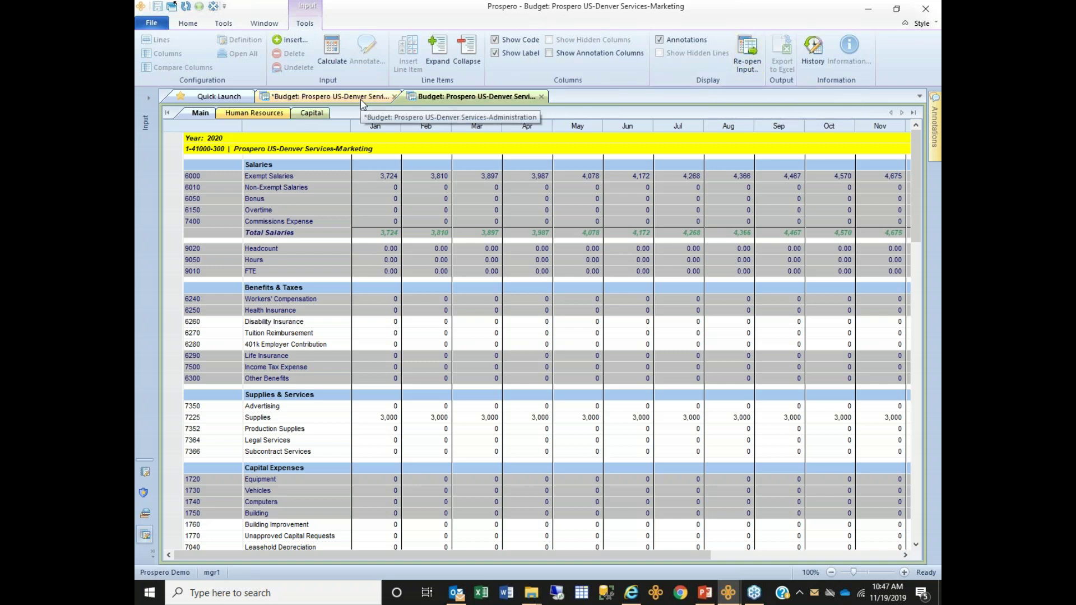
Re-open the budget input for department 200 Sales at Denver Services
left_click(741, 58)
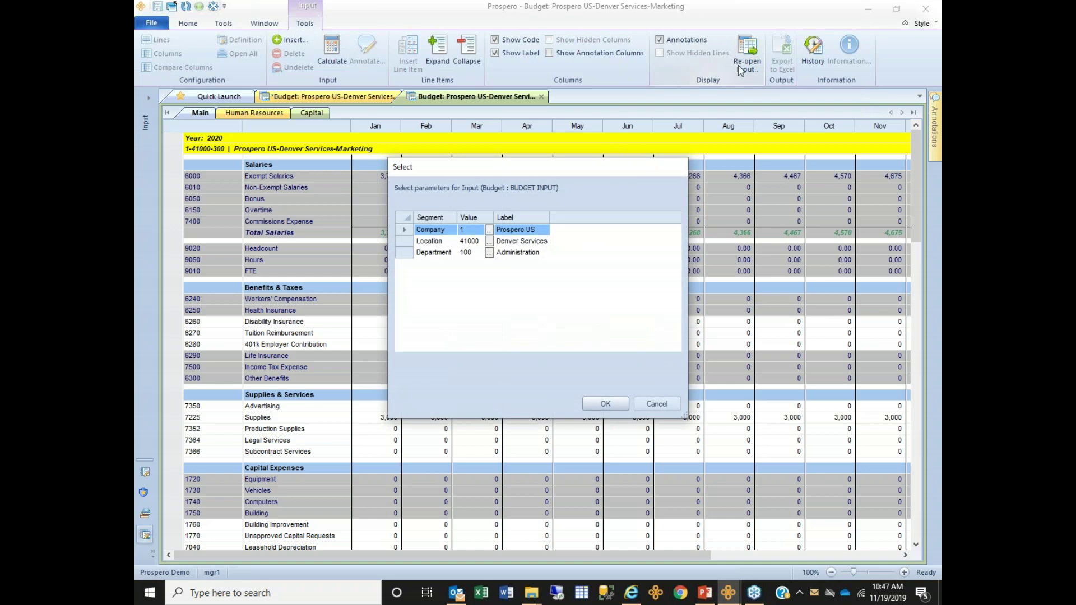
left_click(489, 252)
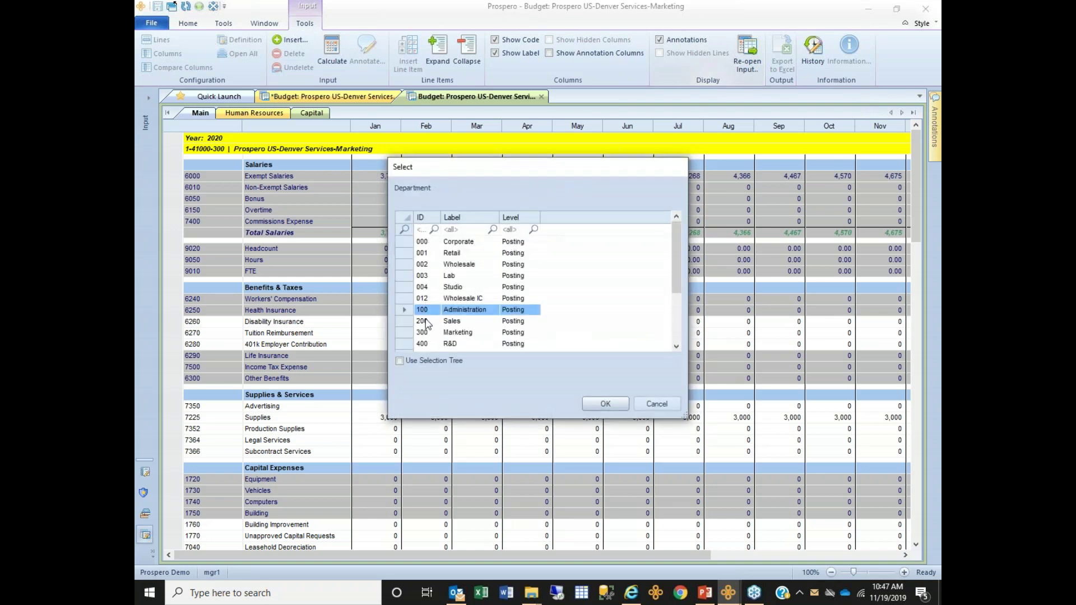
left_click(428, 322)
left_click(606, 404)
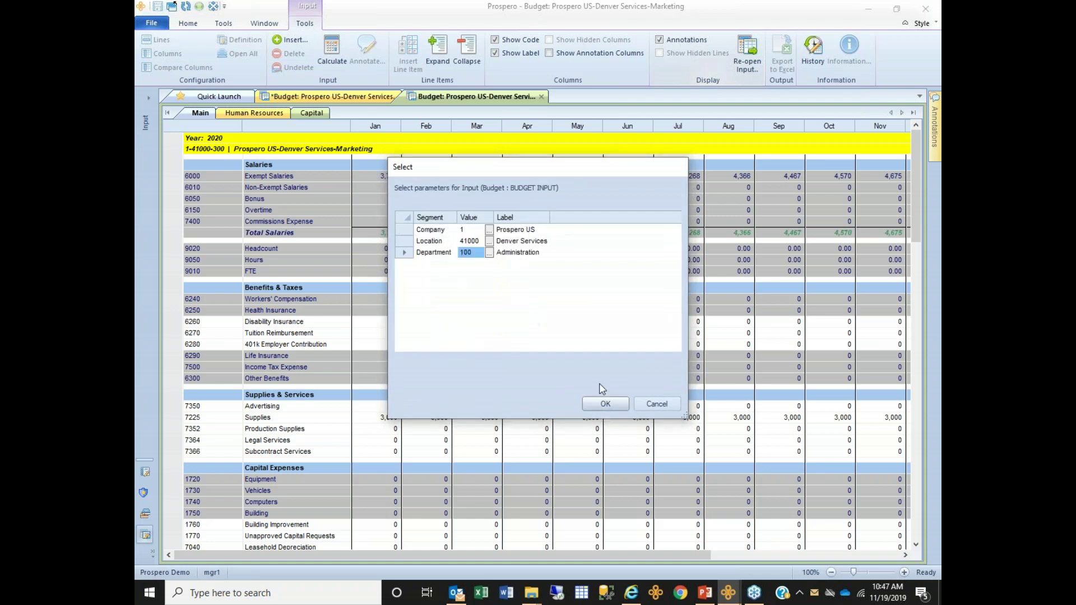
left_click(605, 404)
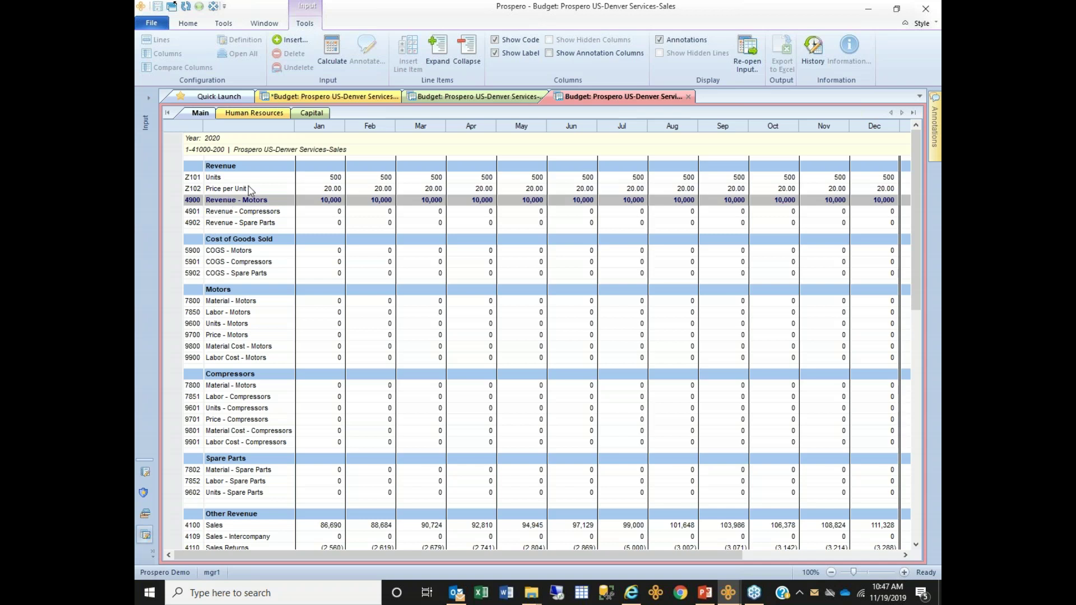
Expand Advertising line 7350 in the Administration budget and compare it with the Revenue lines in the Sales budget
left_click(331, 98)
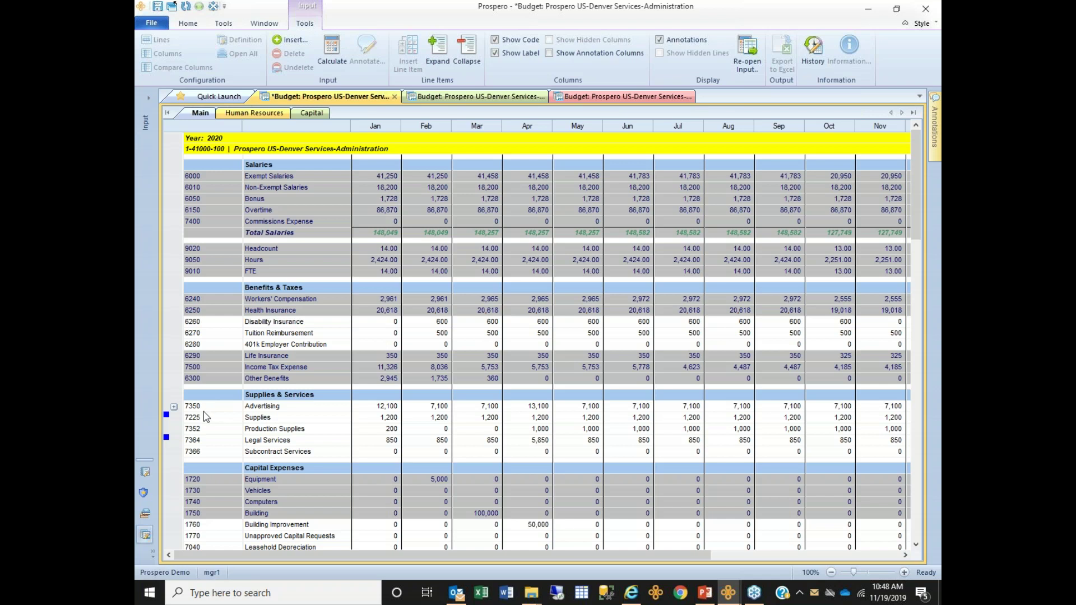
left_click(174, 407)
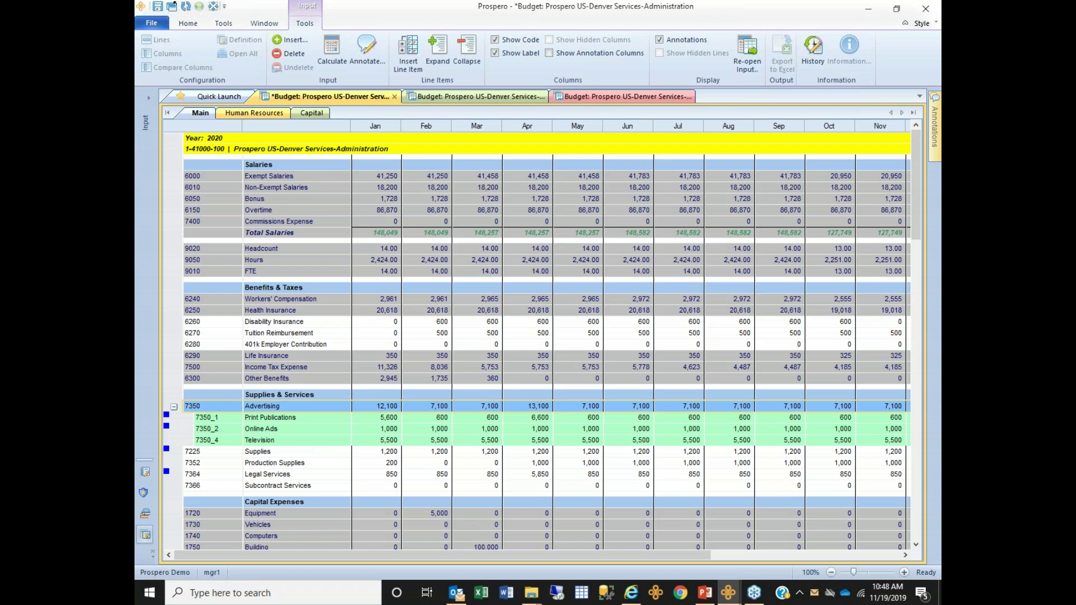
left_click(173, 407)
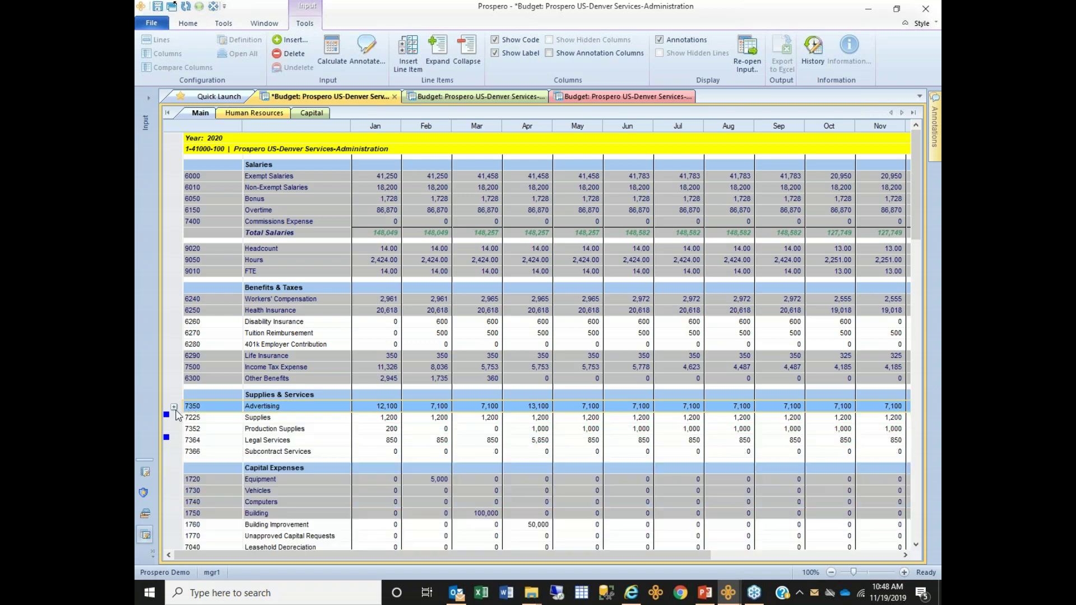
left_click(174, 408)
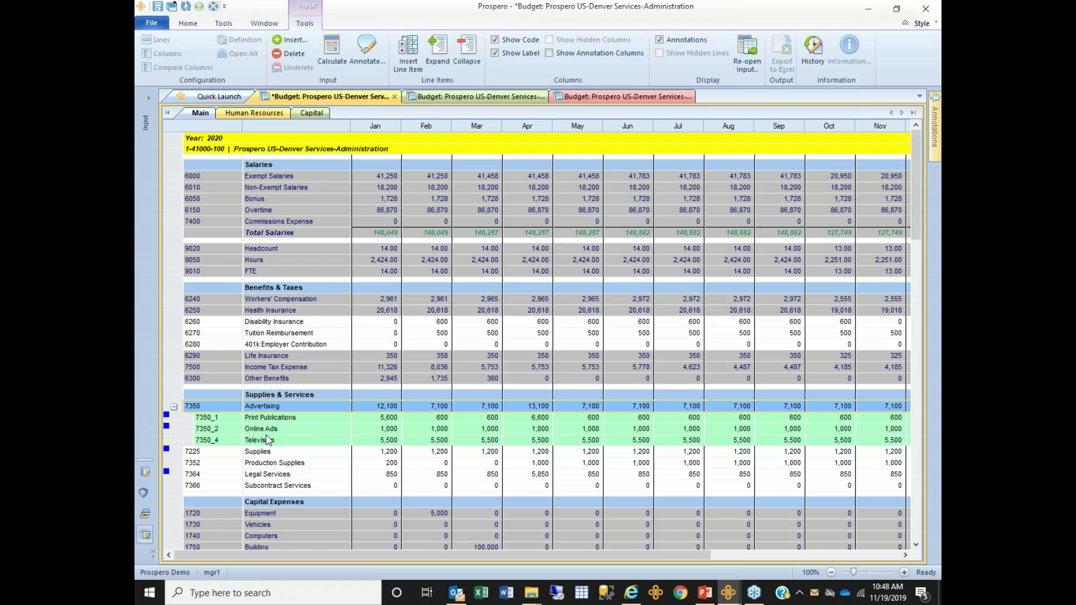
left_click(617, 96)
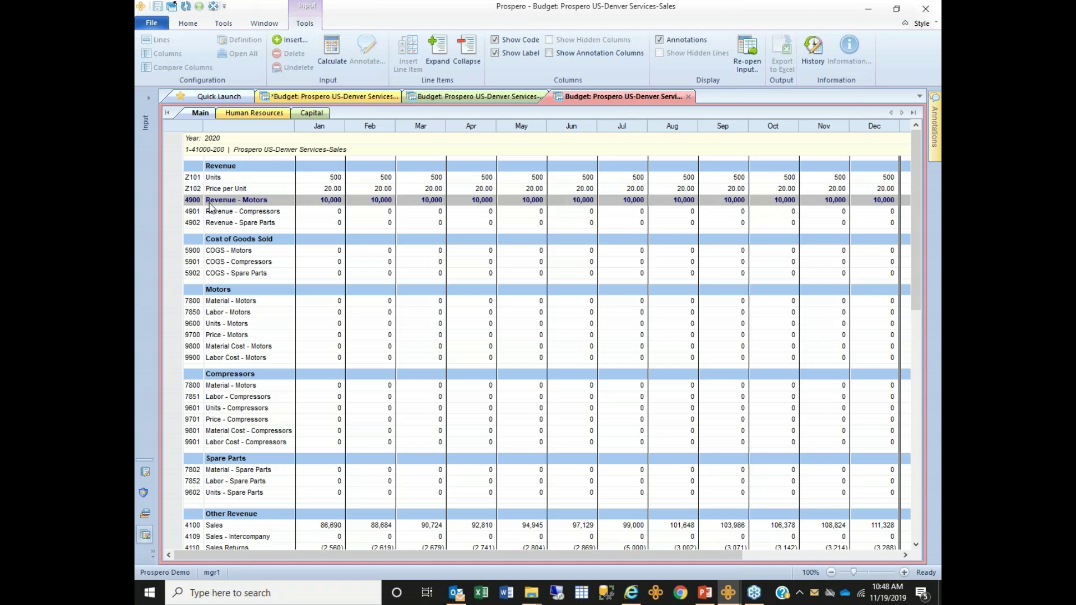
left_click(329, 98)
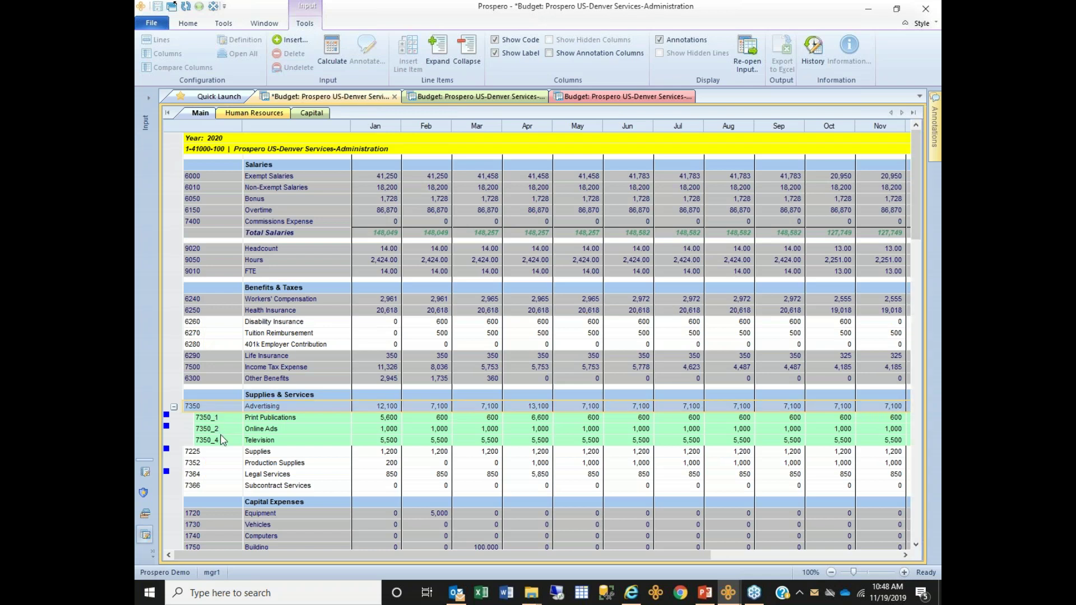
Show the annotation columns in the Administration budget and review the latest notes, authors and dates on the line items
mouse_move(167, 427)
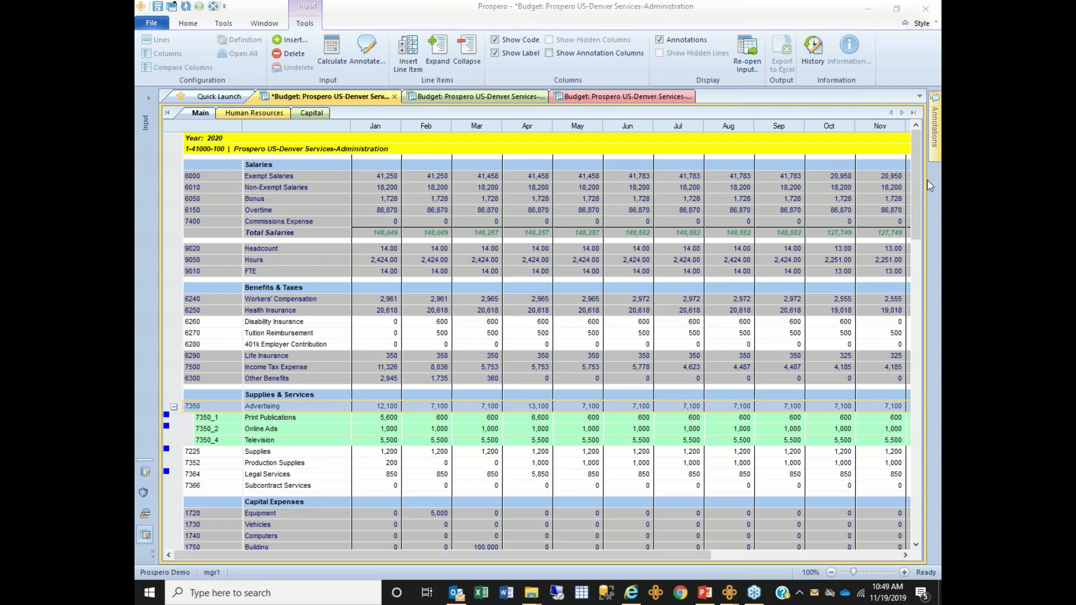
left_click(935, 133)
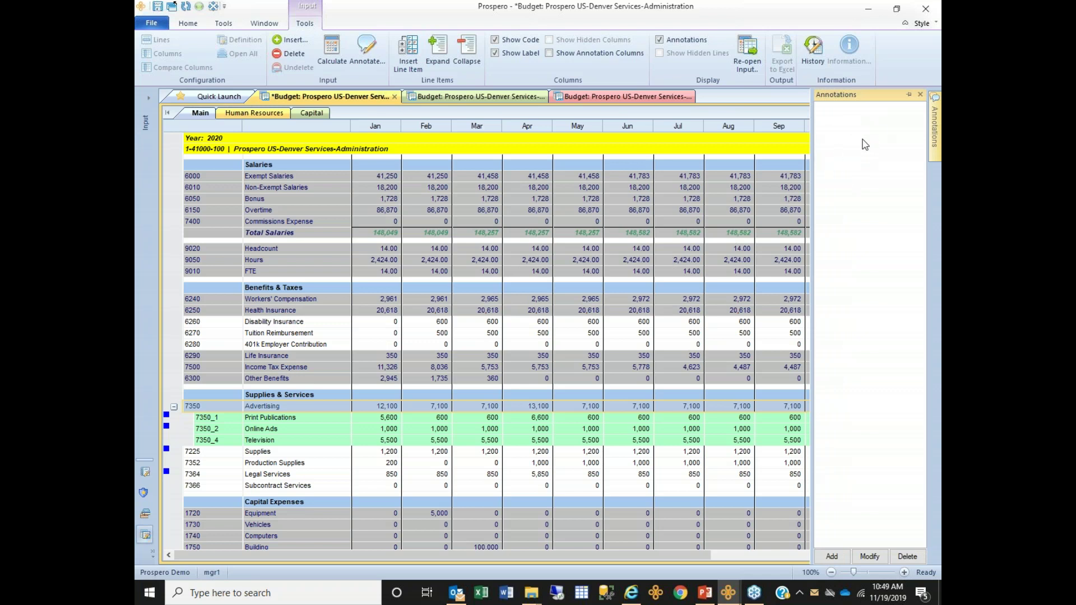
left_click(689, 139)
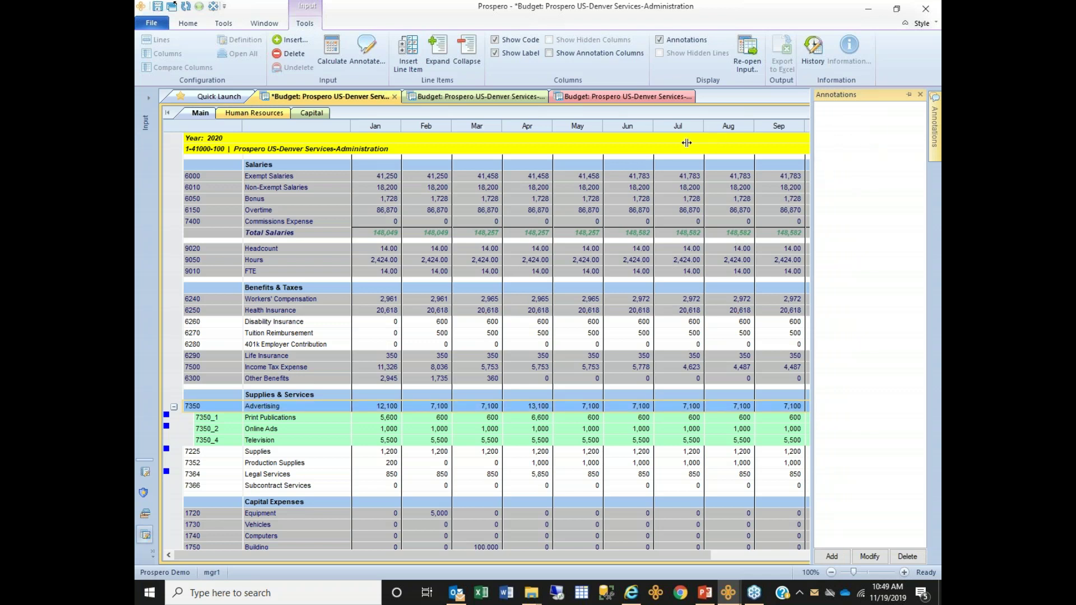
left_click(549, 54)
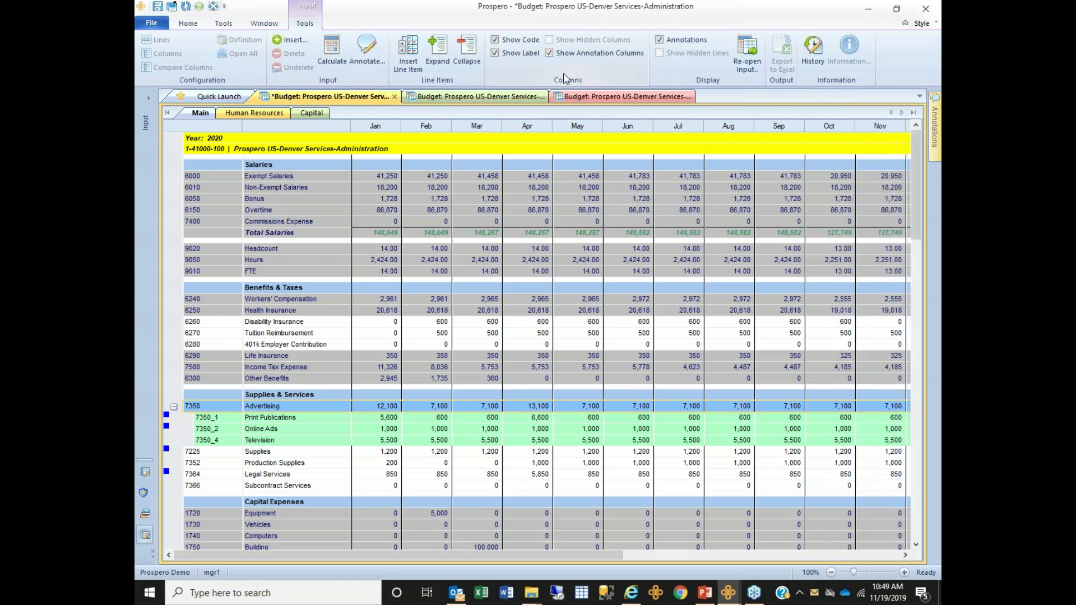
left_click(889, 556)
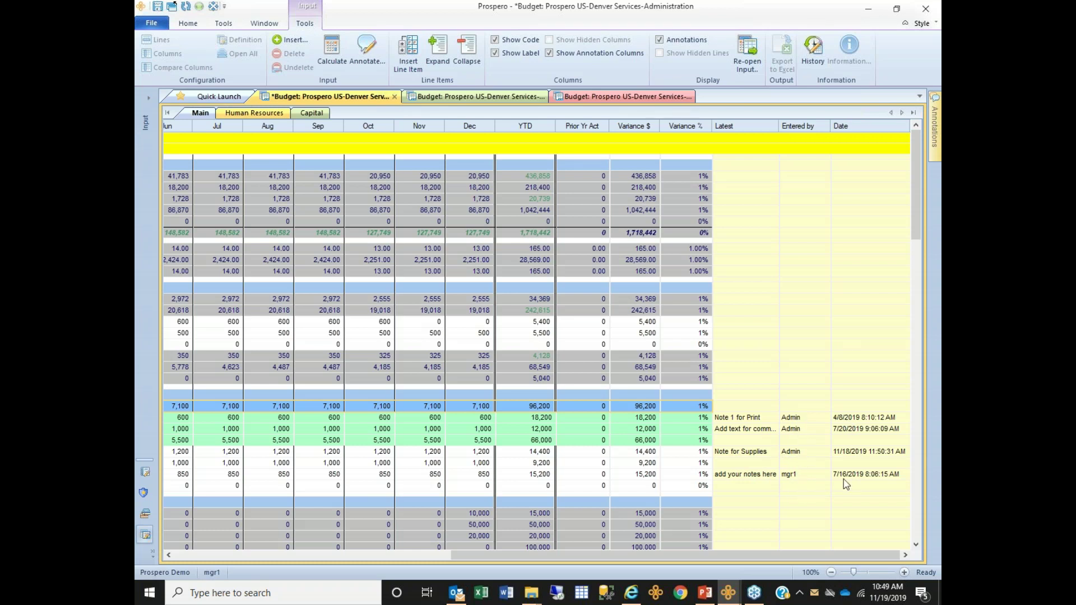
left_click(188, 557)
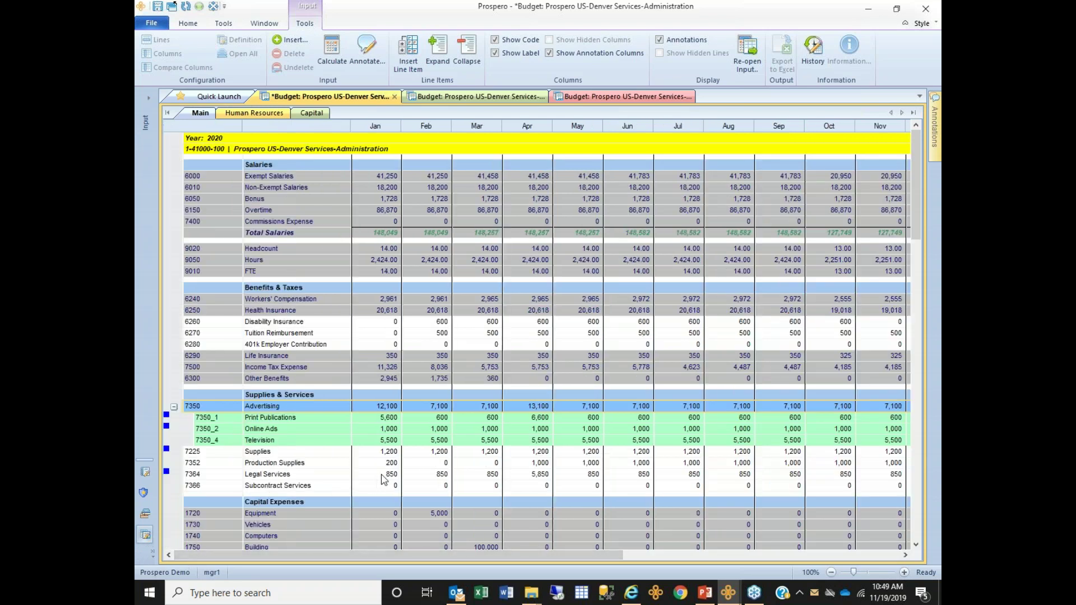
Check the input history of January Legal Services in the Administration budget, ending back on that budget's Main sheet
left_click(382, 475)
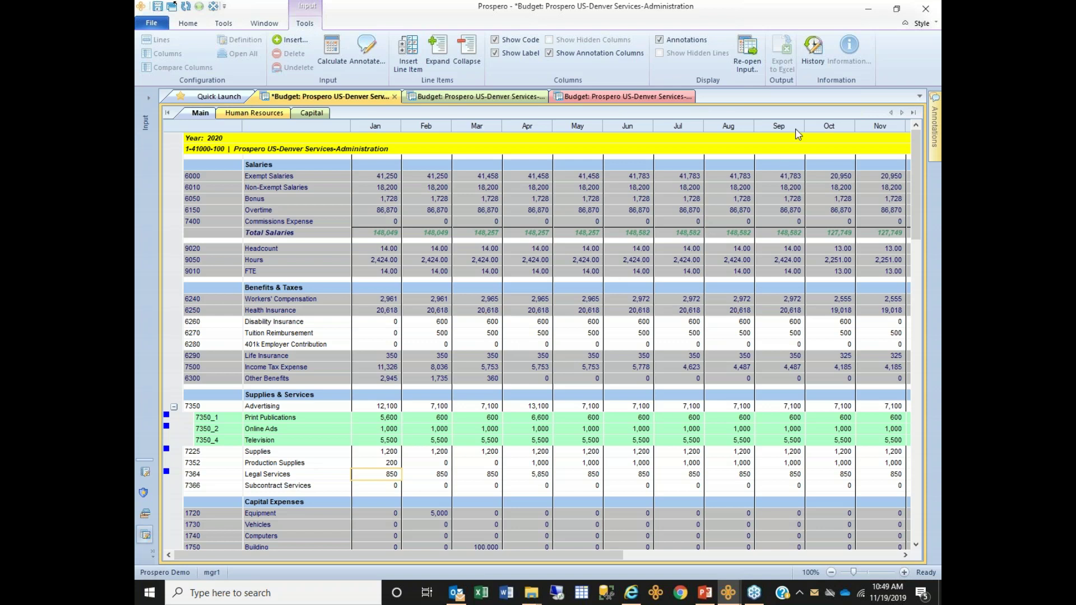
left_click(813, 58)
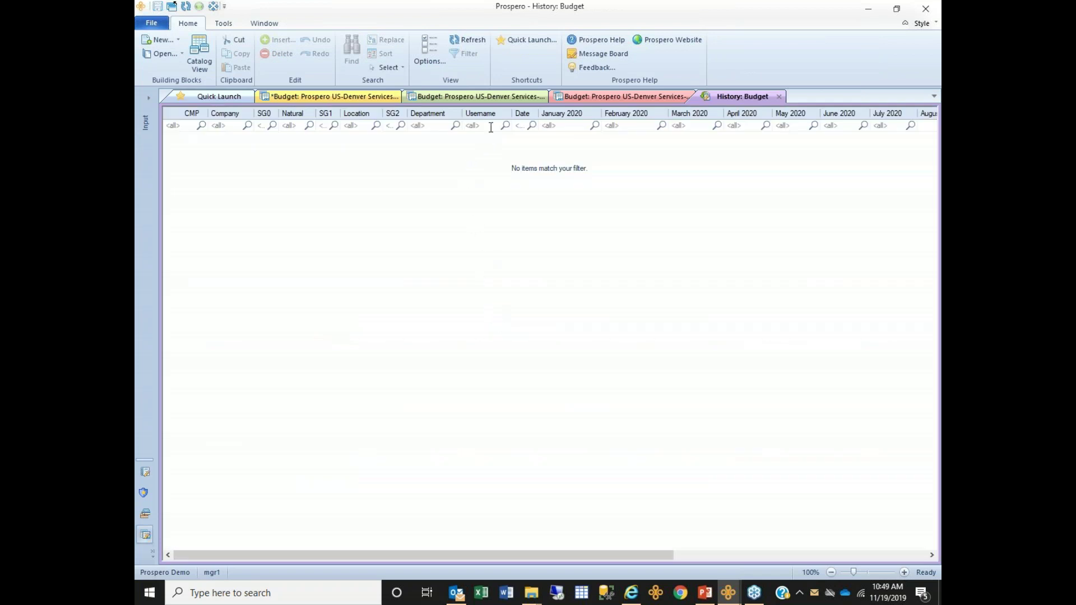
left_click(779, 97)
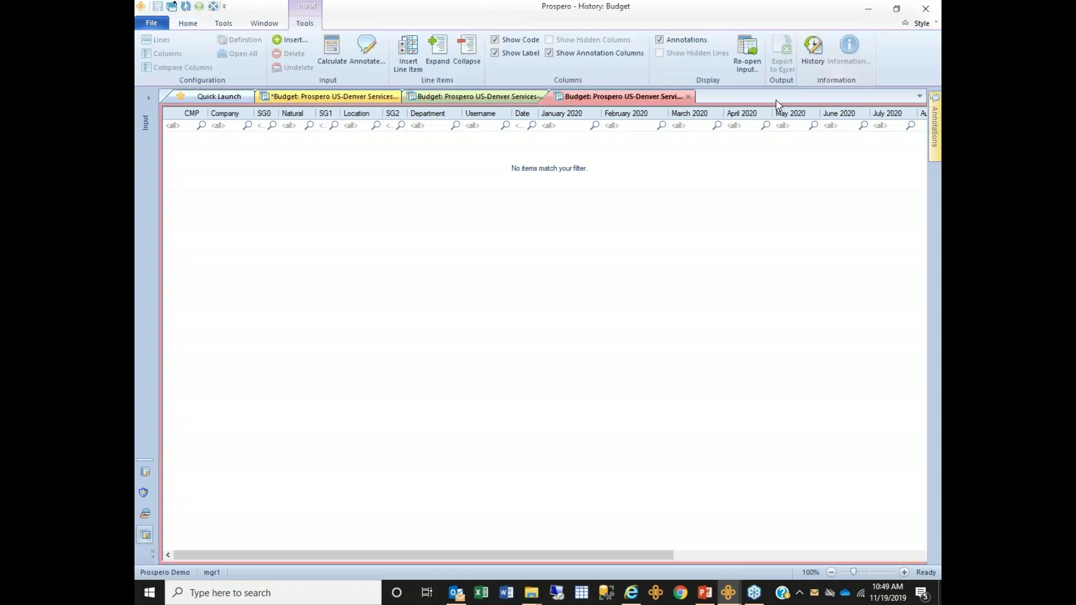
left_click(364, 97)
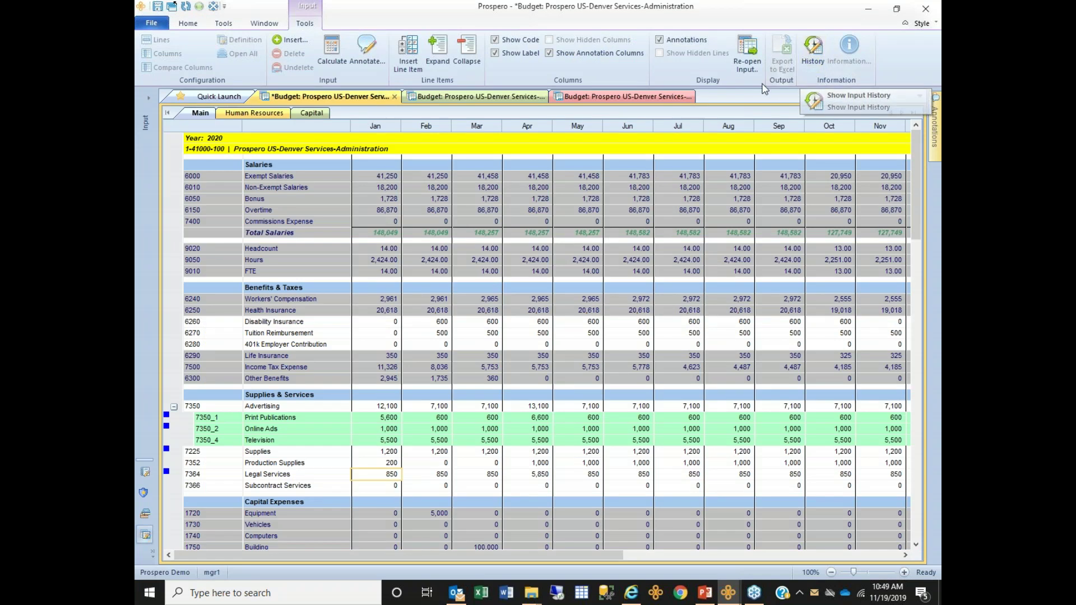
Collapse the Administration budget's Advertising line items and enter 5,000 for March Advertising in the Marketing budget
left_click(174, 407)
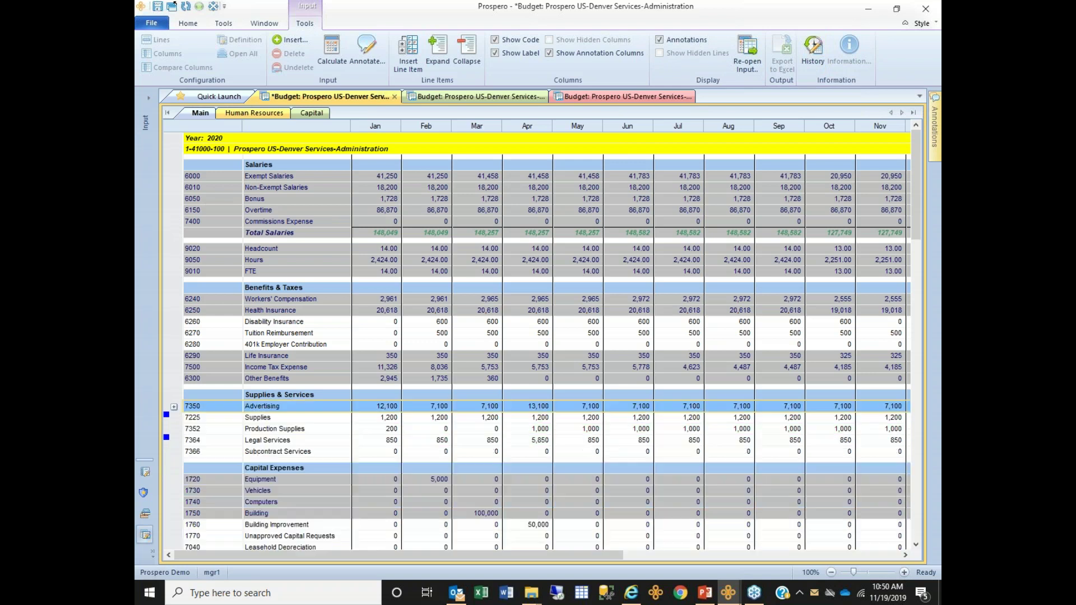
left_click(474, 97)
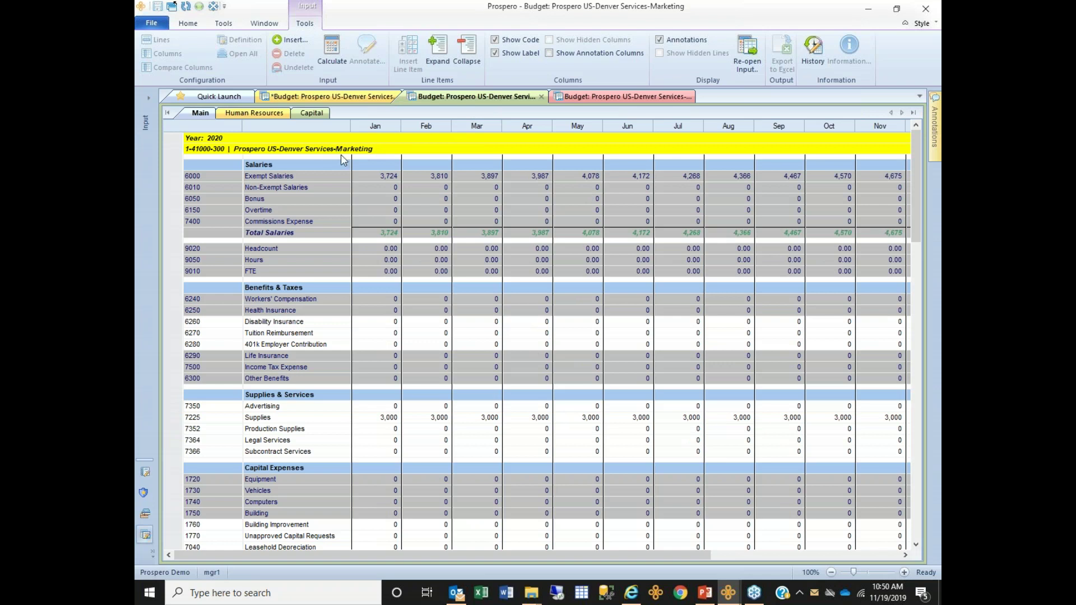
left_click(287, 407)
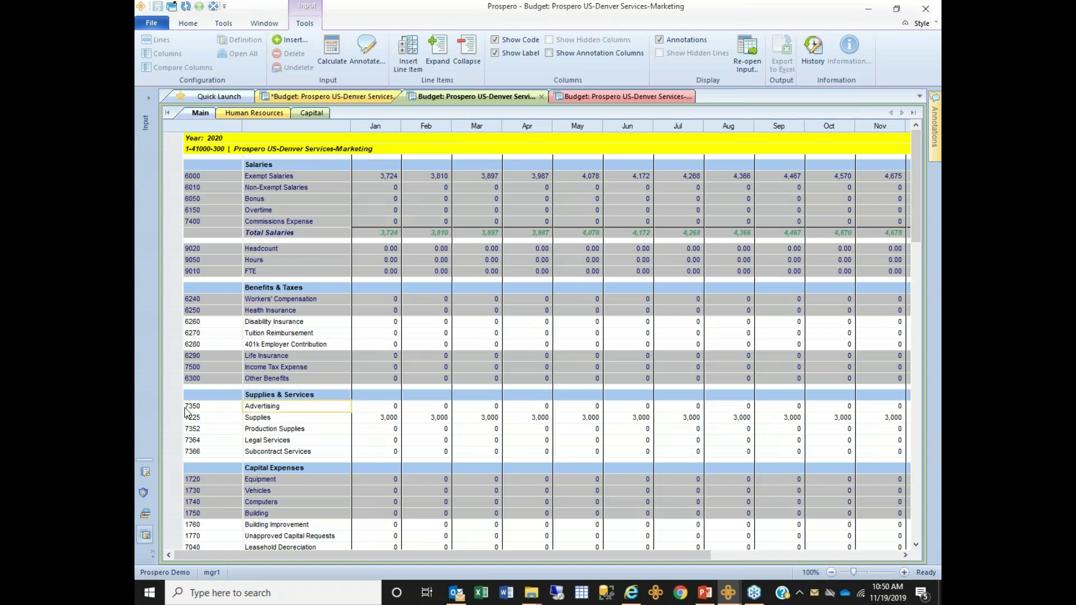
left_click(179, 407)
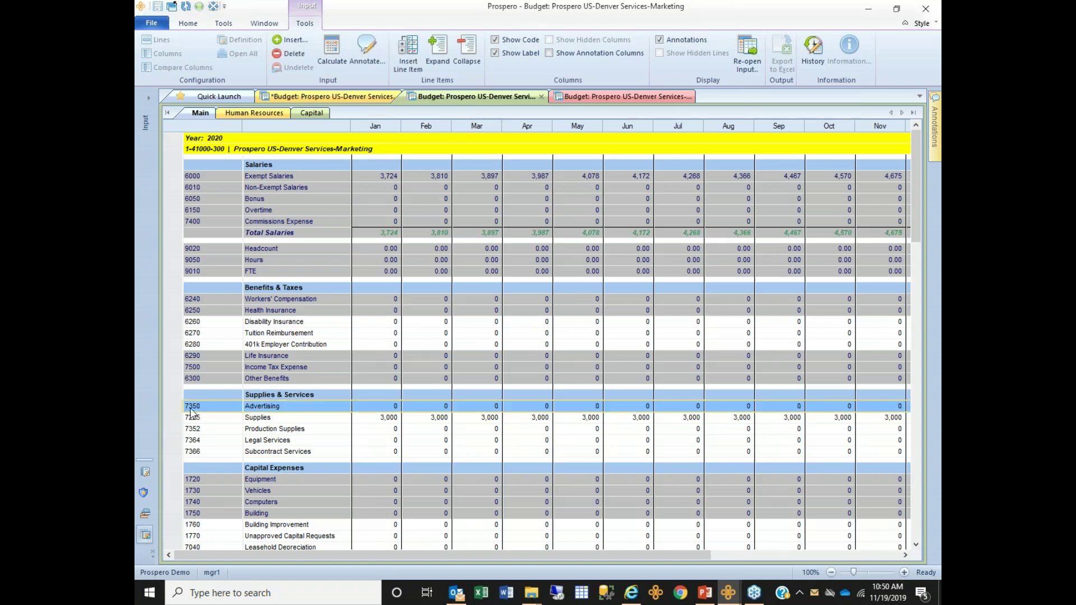
left_click(203, 406)
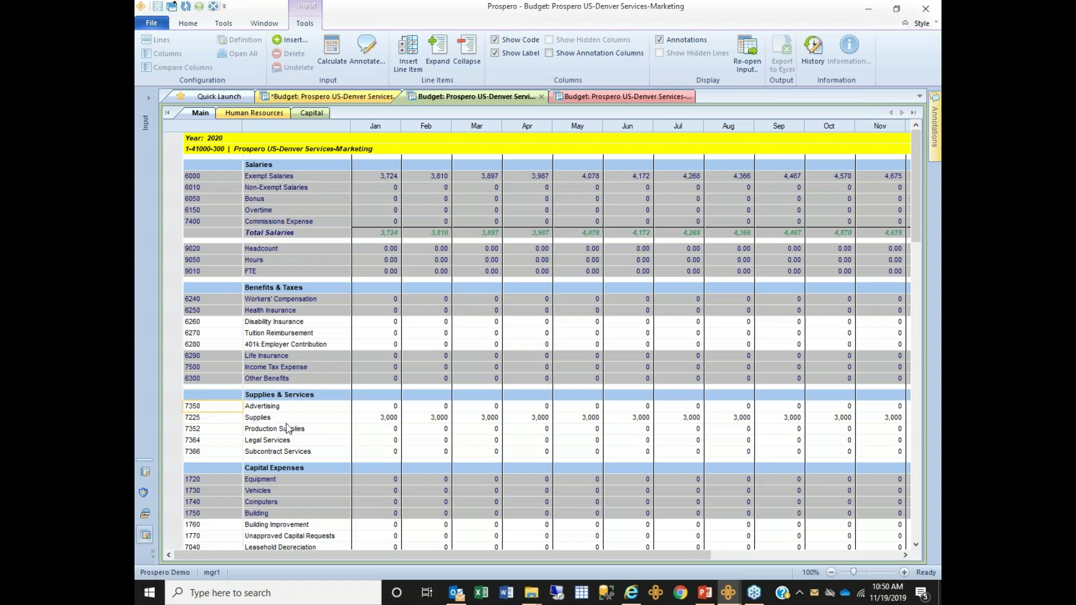
left_click(467, 403)
type("5000")
key("Return")
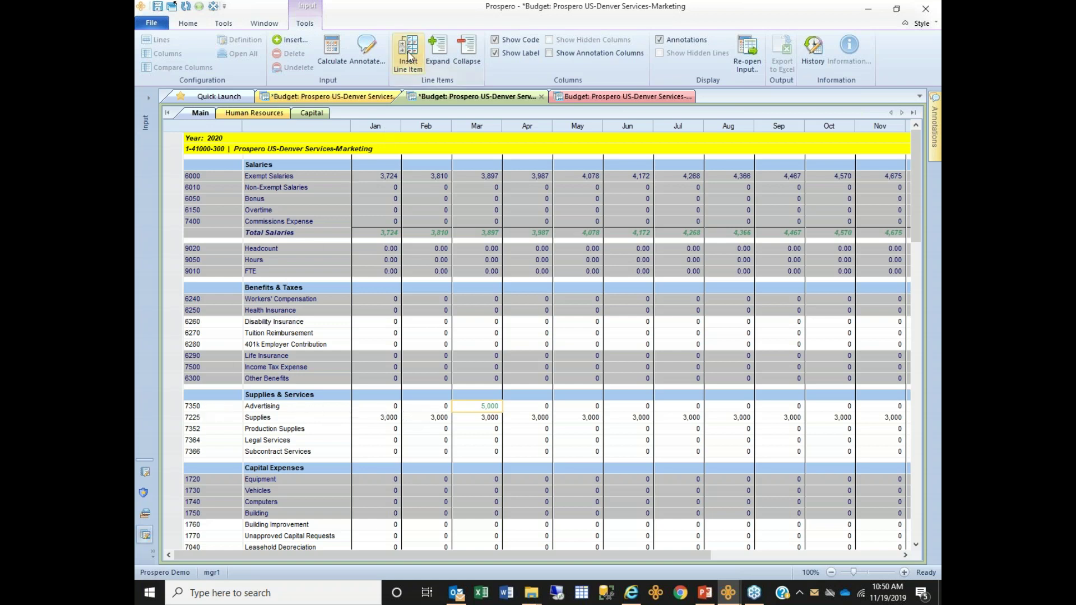
Insert a line item under Advertising 7350 in the Marketing budget and label it "Radip"
right_click(222, 413)
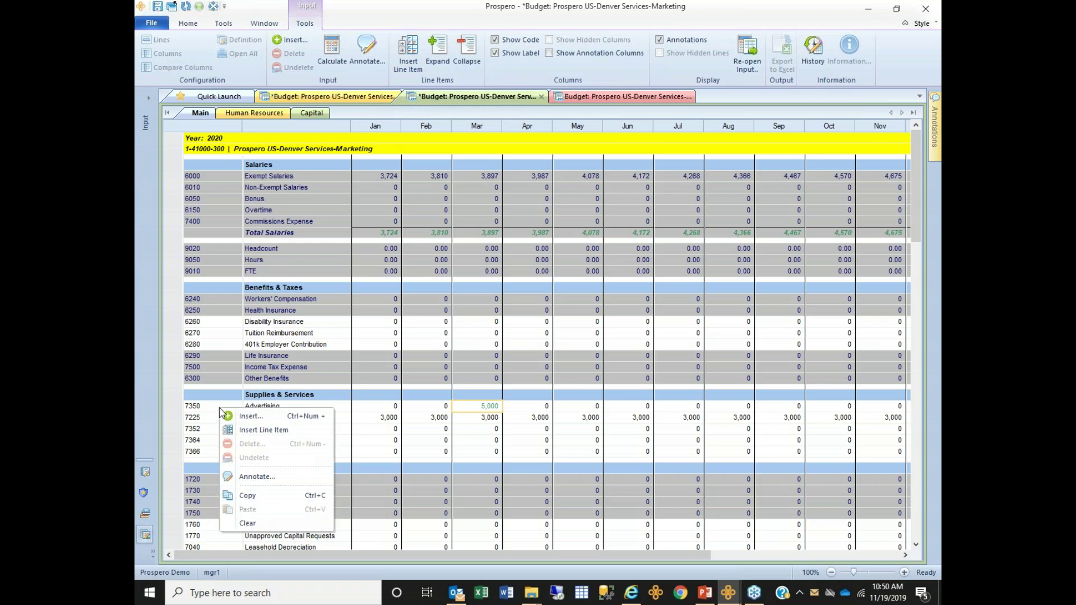
left_click(291, 431)
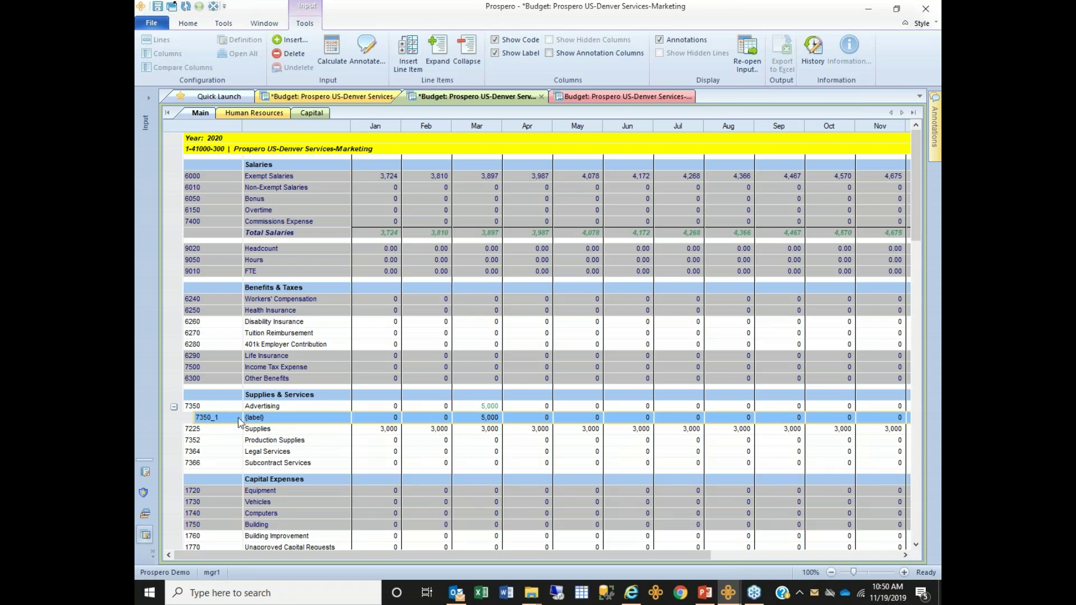
left_click(255, 419)
type("Rad")
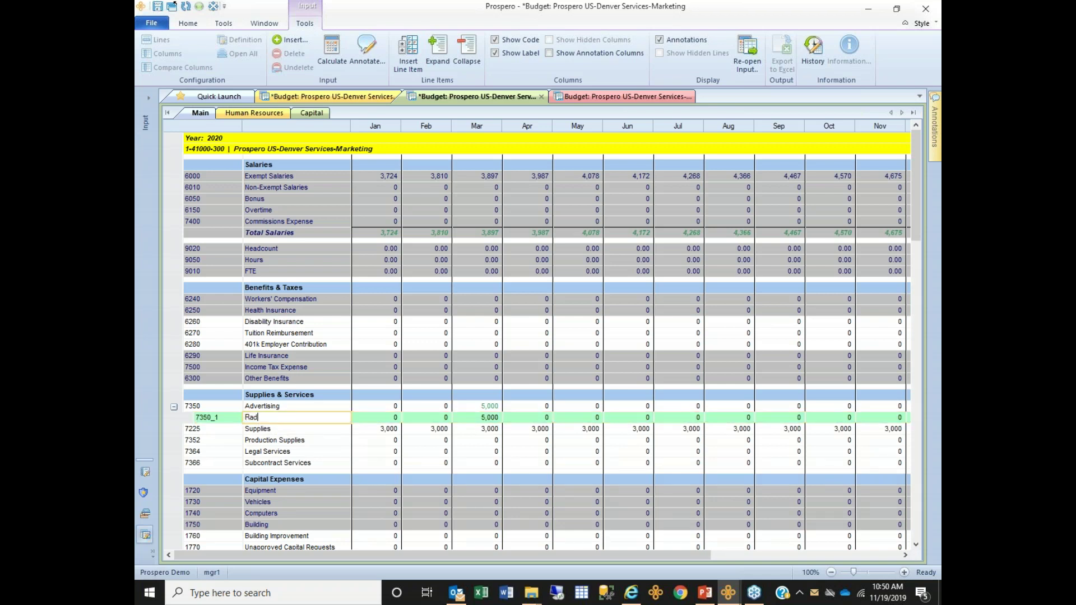
type("ip")
left_click(496, 420)
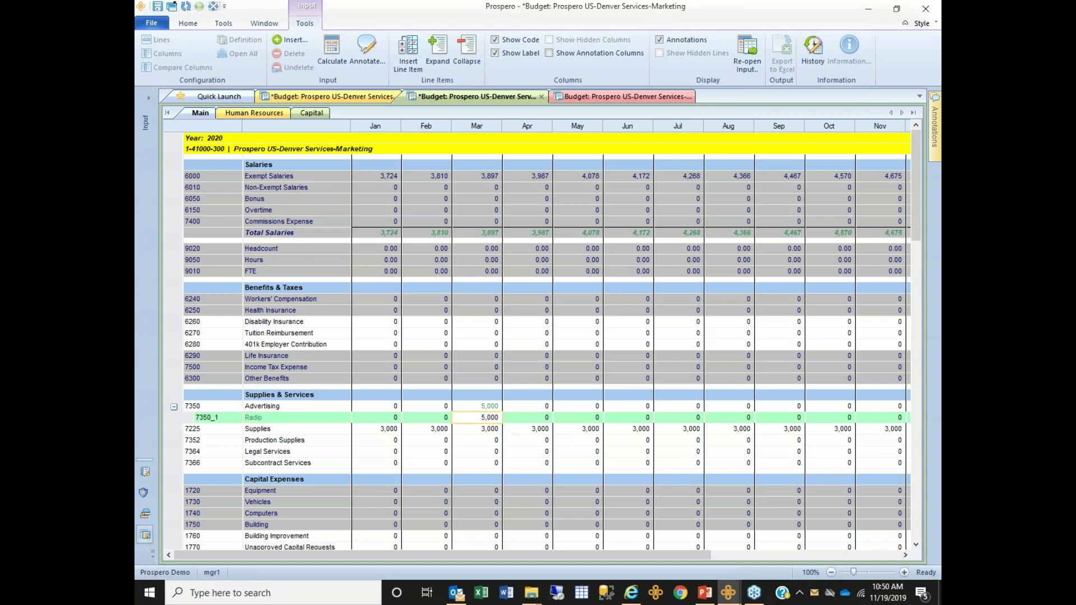
Try to correct the label of Advertising line item 7350_1
left_click(325, 422)
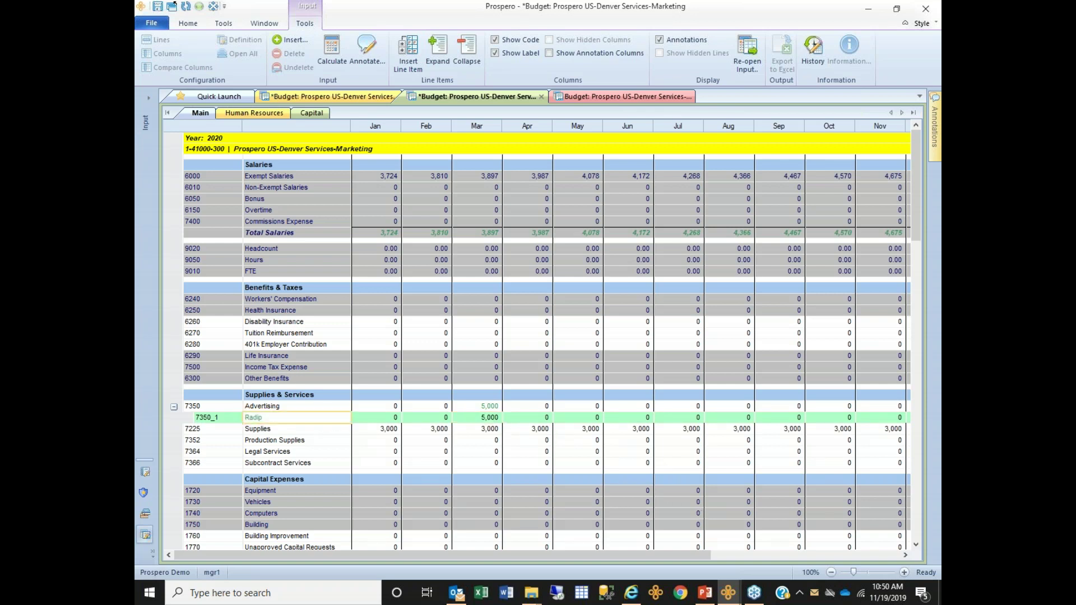
key("F2")
key("BackSpace")
key("BackSpace")
Insert a second Advertising line item labelled "TV" and enter 50,000 for November
left_click(408, 53)
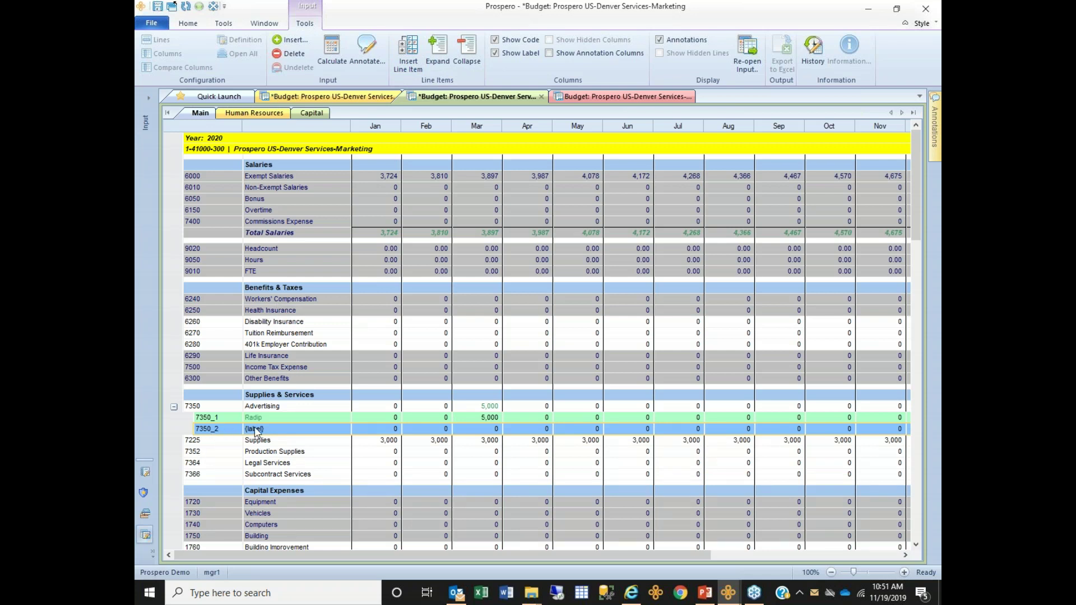
left_click(252, 429)
key("ctrl+a")
type("TV")
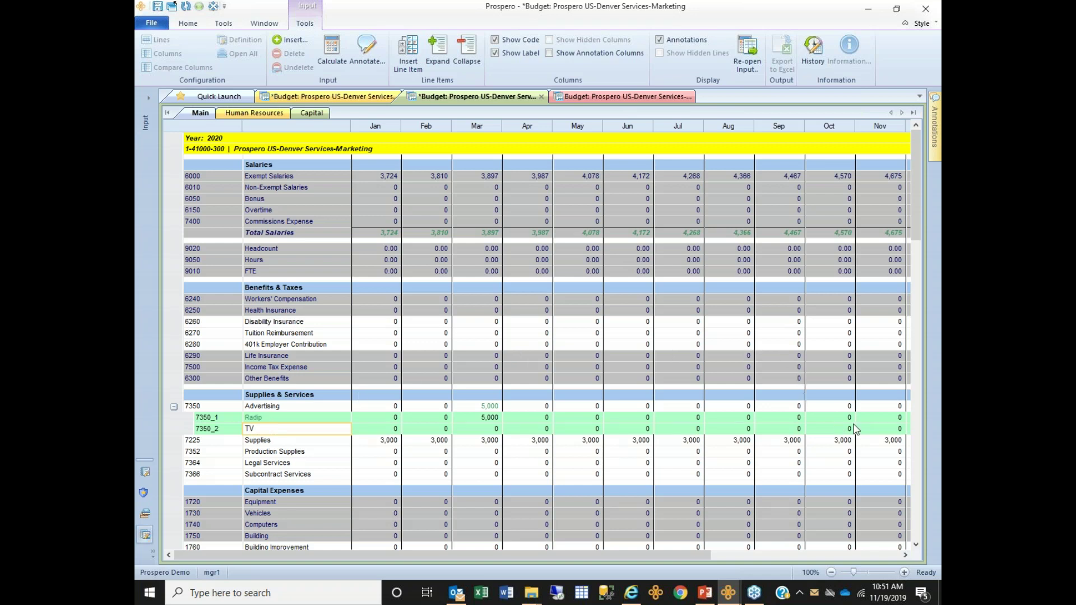
left_click(873, 424)
type("50000")
key("Return")
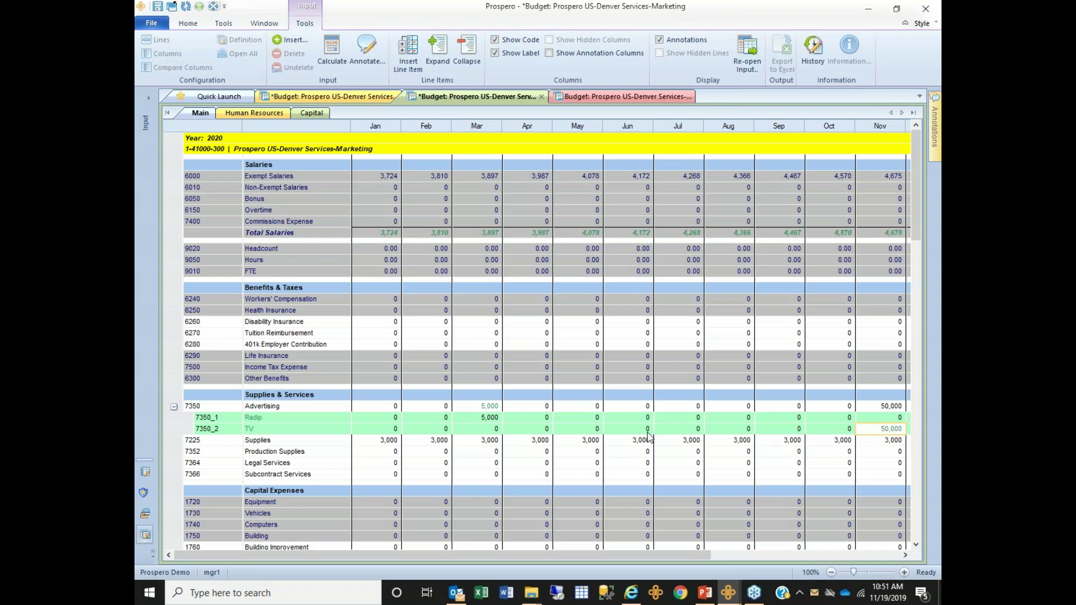
Annotate the TV line item 7350_2 with the comment "Note for this acct"
left_click(216, 430)
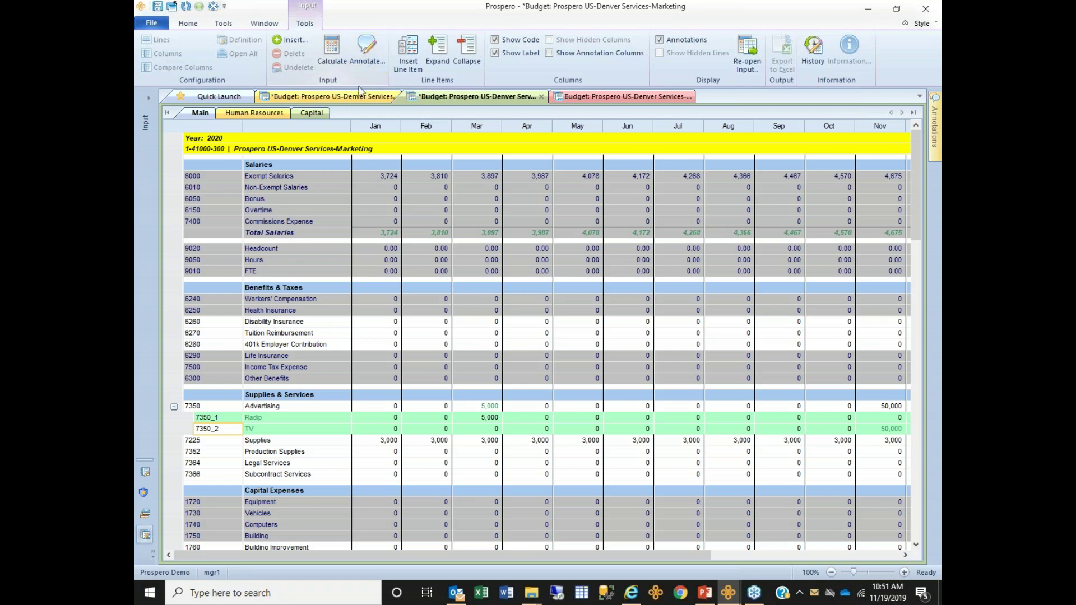
right_click(222, 429)
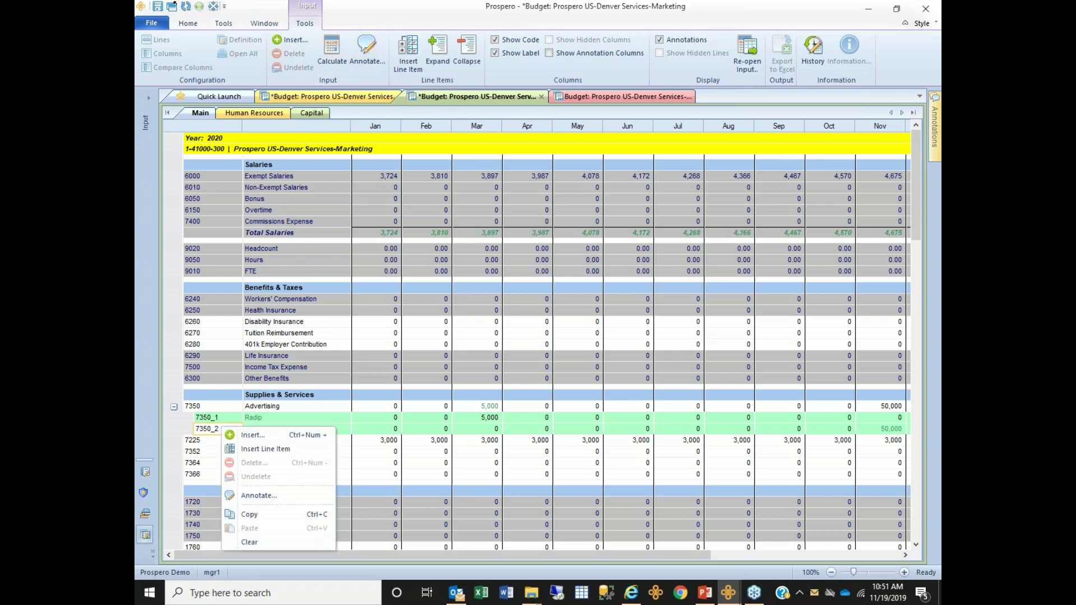
left_click(266, 496)
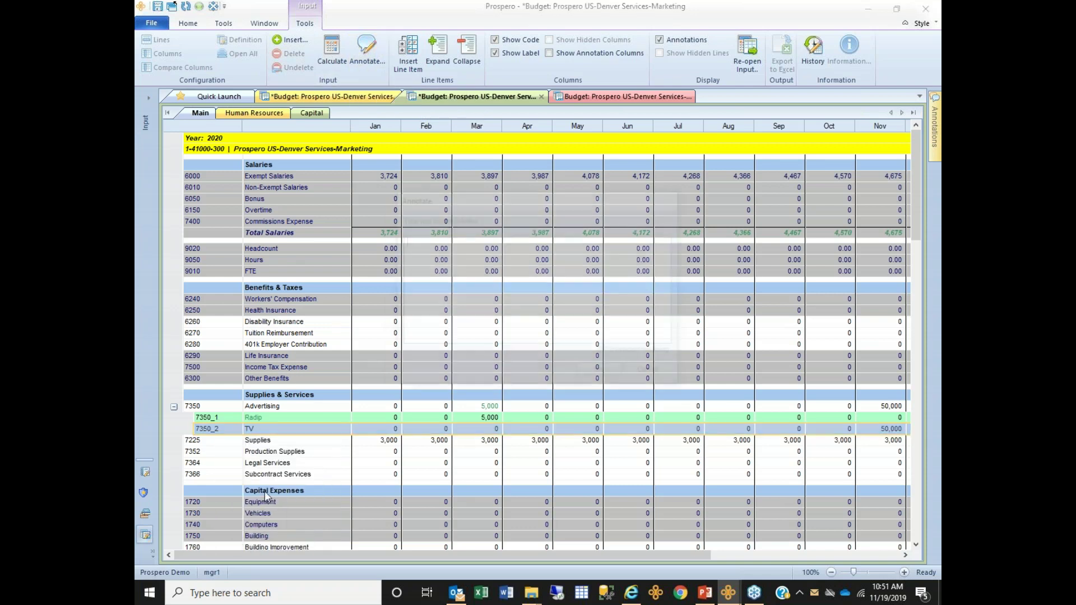
type("Note ")
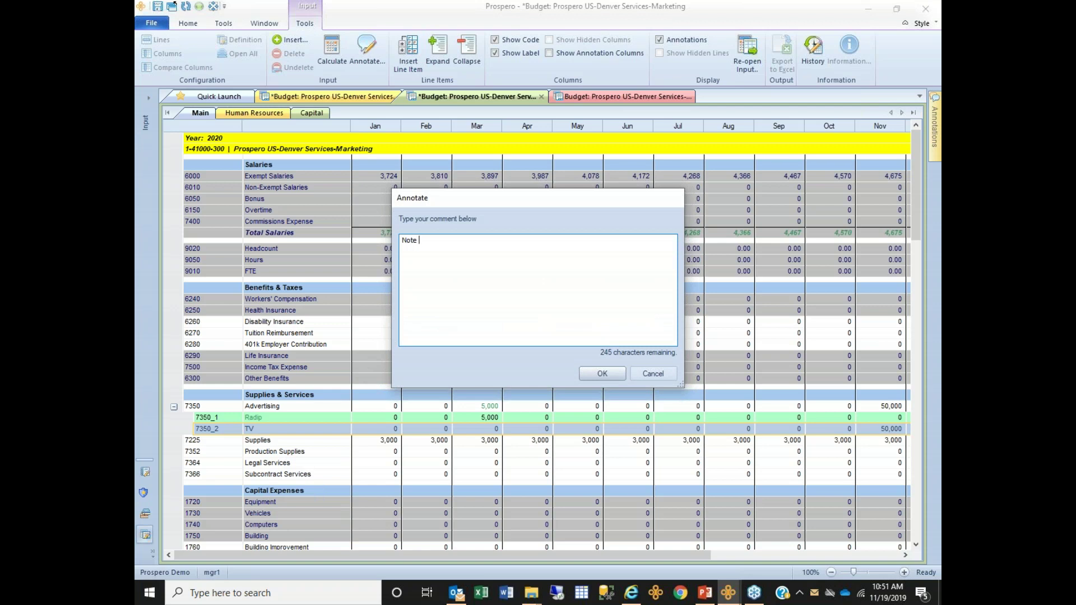
type("for this acct")
left_click(603, 374)
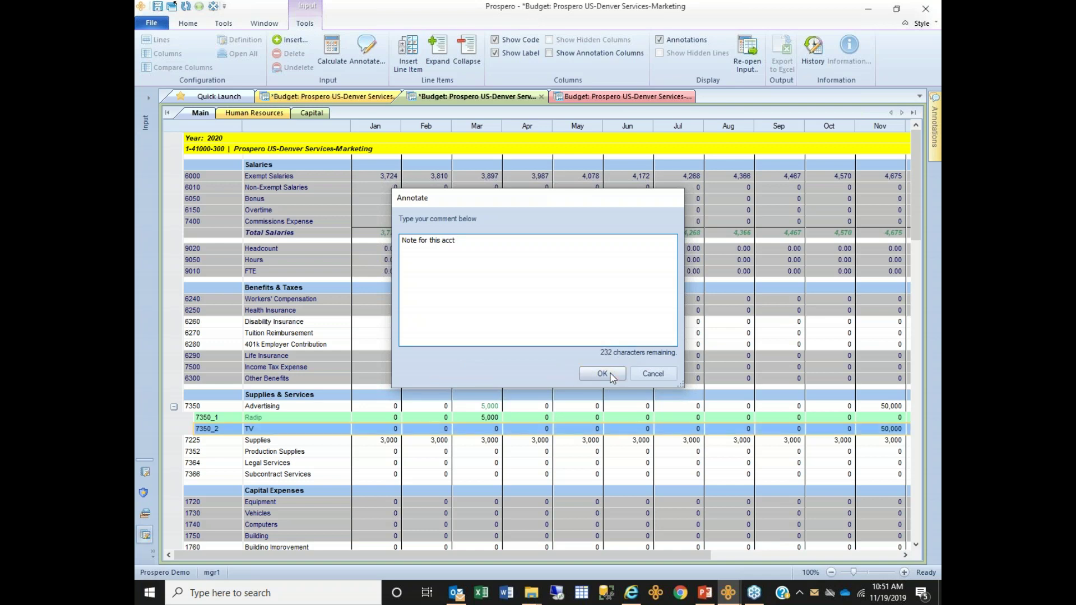
Add a second annotation reading "Mgr who reviewed and its OK" to the TV line item and try to delete the earlier one
mouse_move(935, 134)
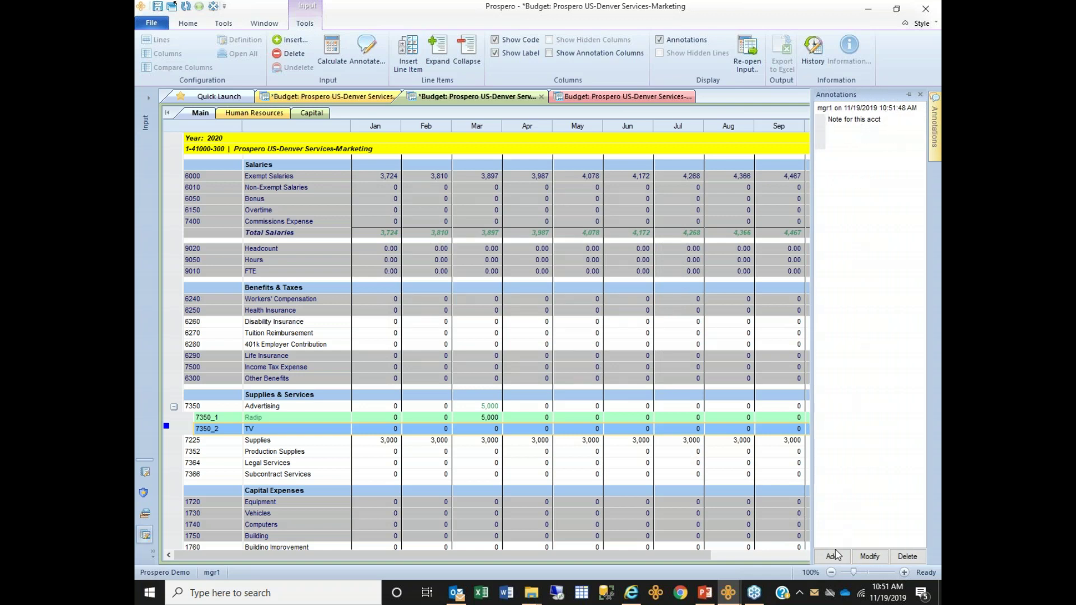
left_click(833, 556)
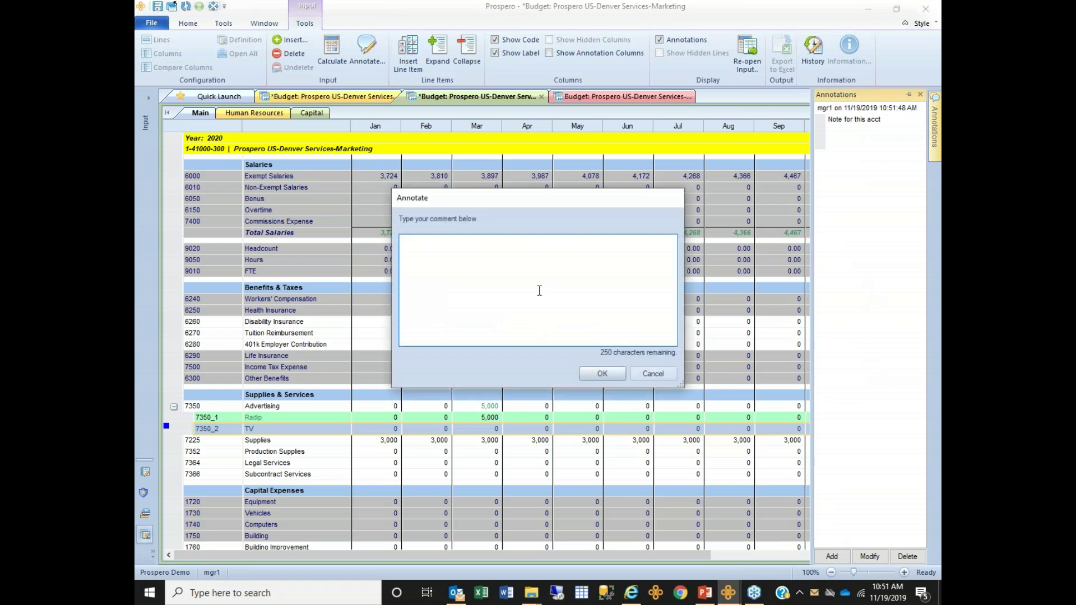
type("Mgr who reviewed and its OK")
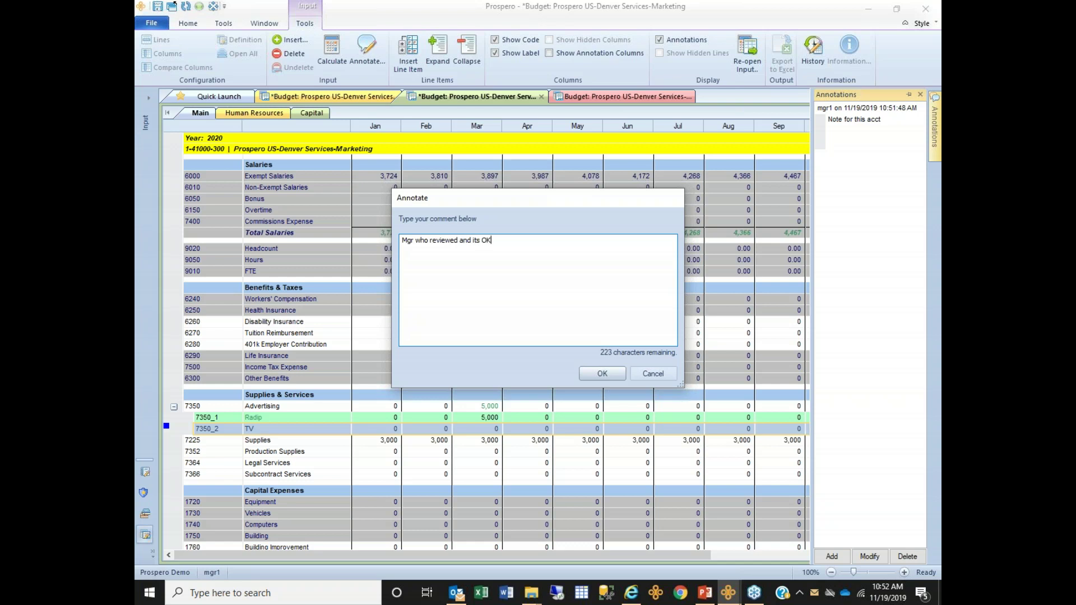
left_click(601, 373)
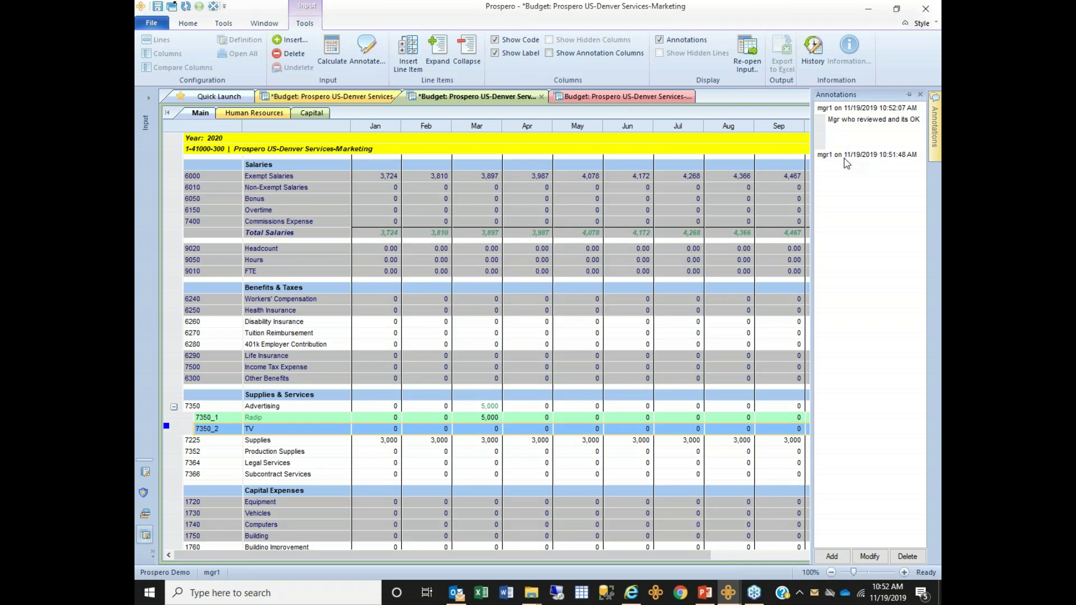
left_click(845, 159)
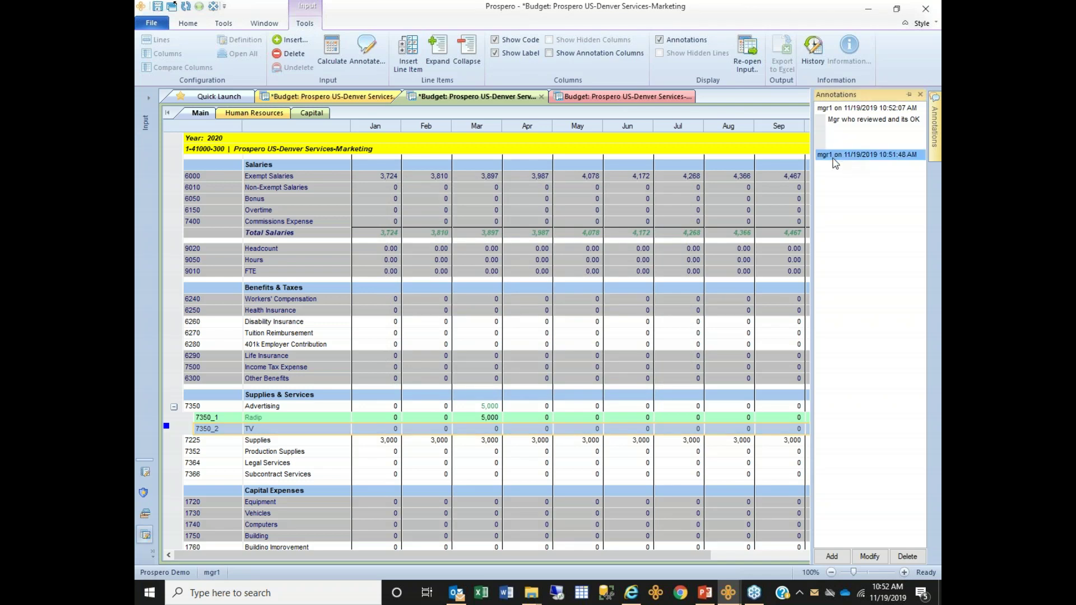
left_click(907, 557)
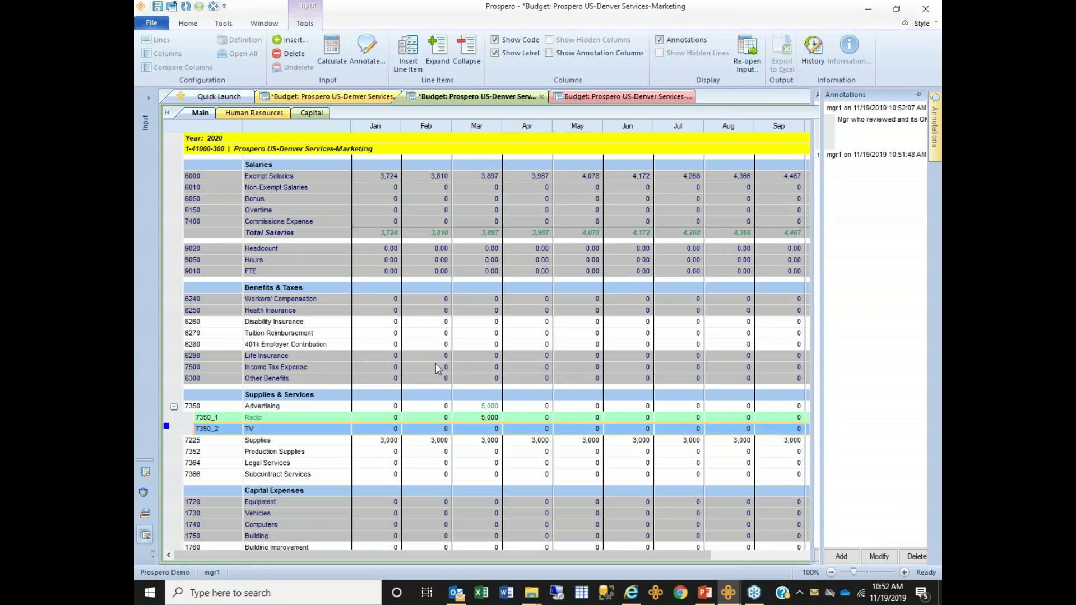
Show the annotation columns in the Marketing budget and widen the Latest annotation column to read its comments
left_click(550, 54)
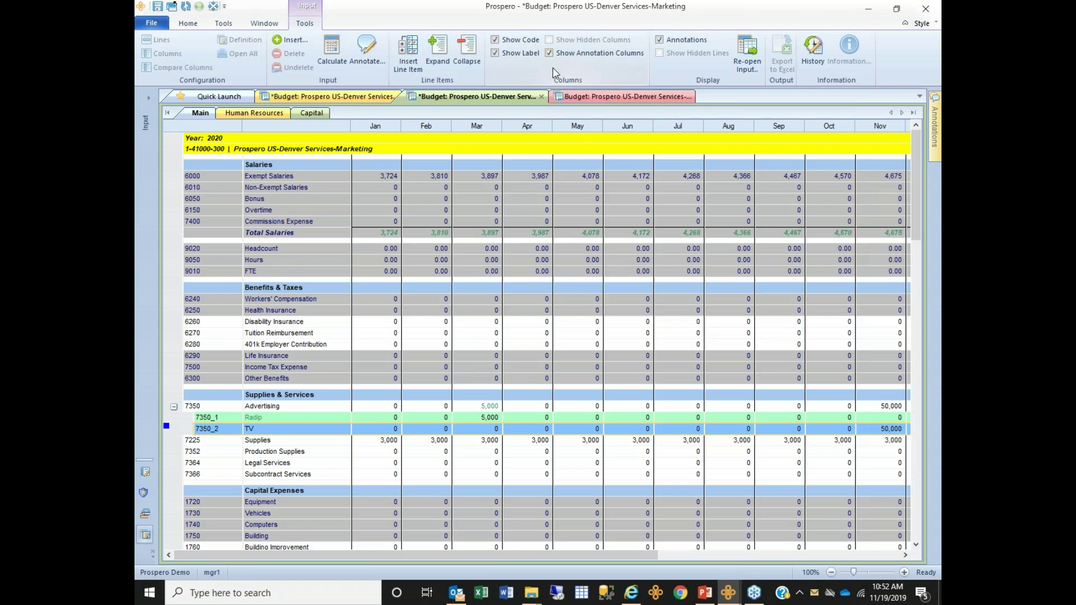
left_click(891, 555)
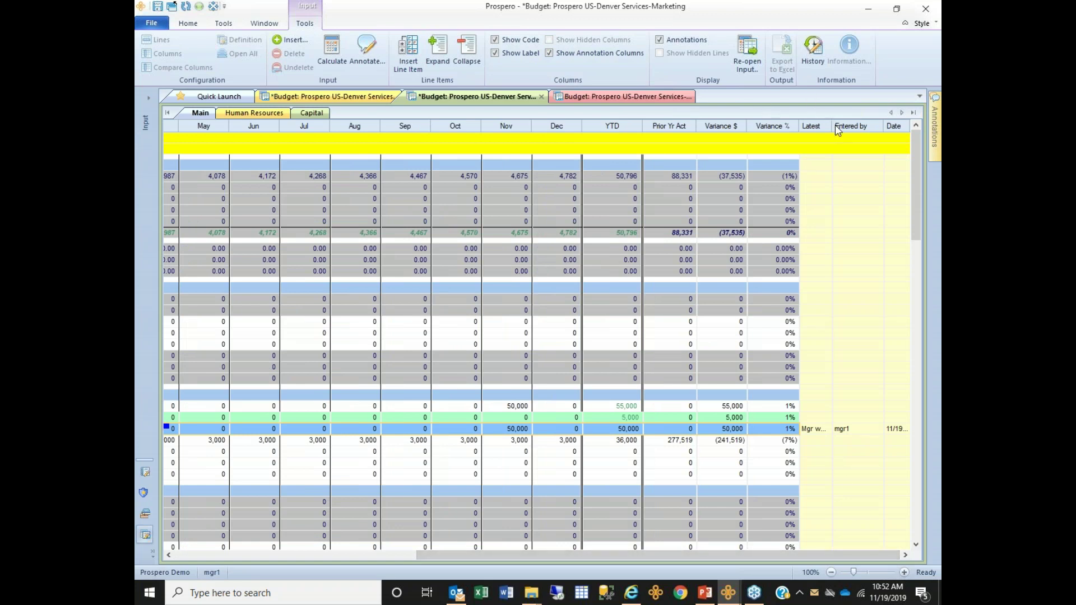
left_click_drag(831, 126, 860, 126)
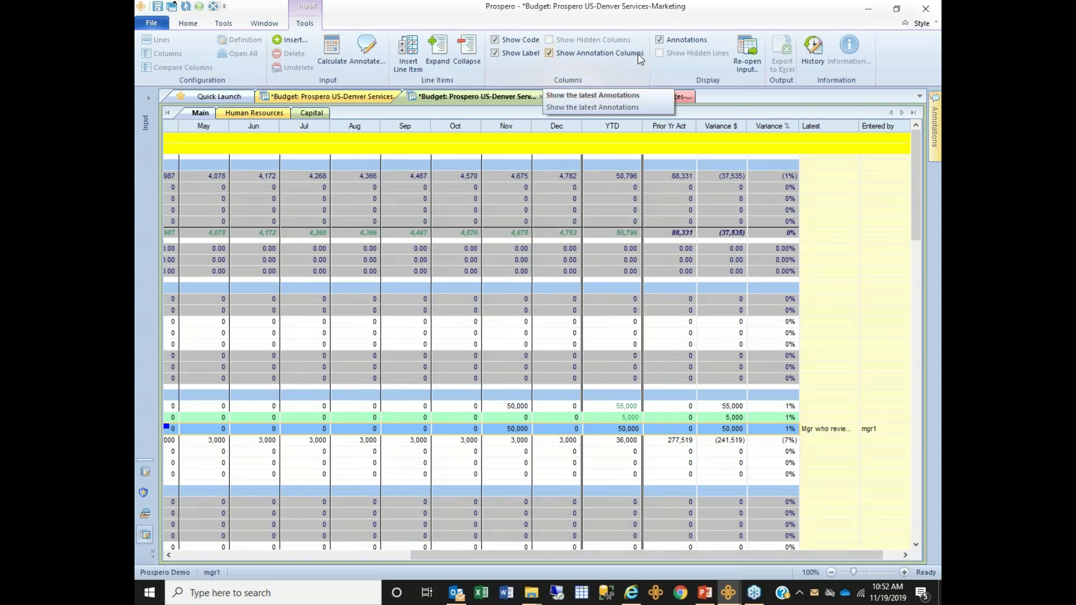
left_click(179, 556)
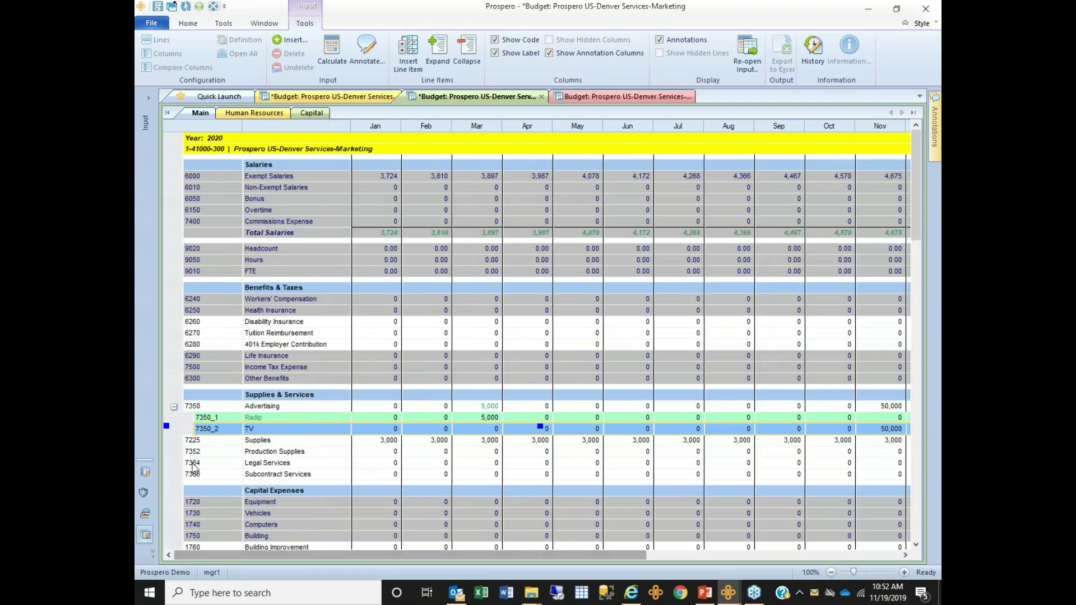
Collapse and re-expand the line items under Advertising 7350
left_click(174, 408)
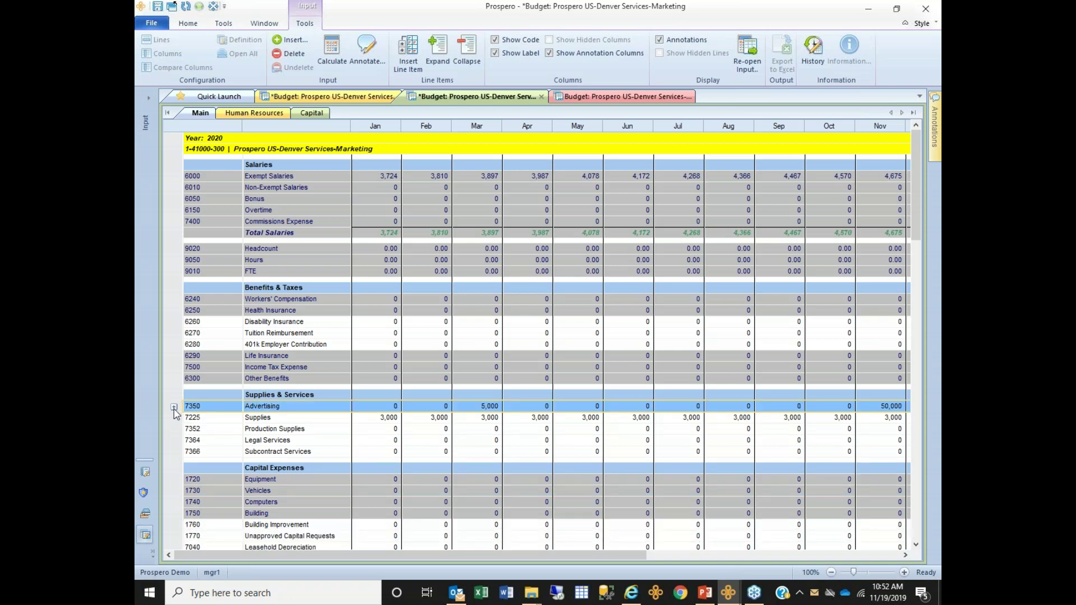
left_click(174, 407)
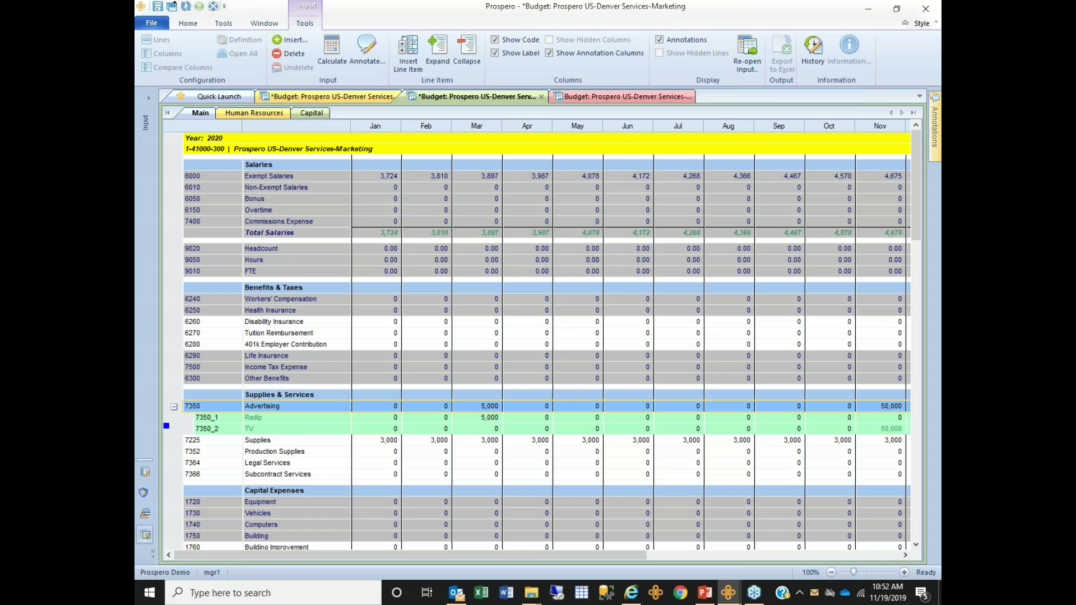
Insert a line item under Legal Services 7364 labelled "New Contract" and enter 500 for March
left_click(255, 465)
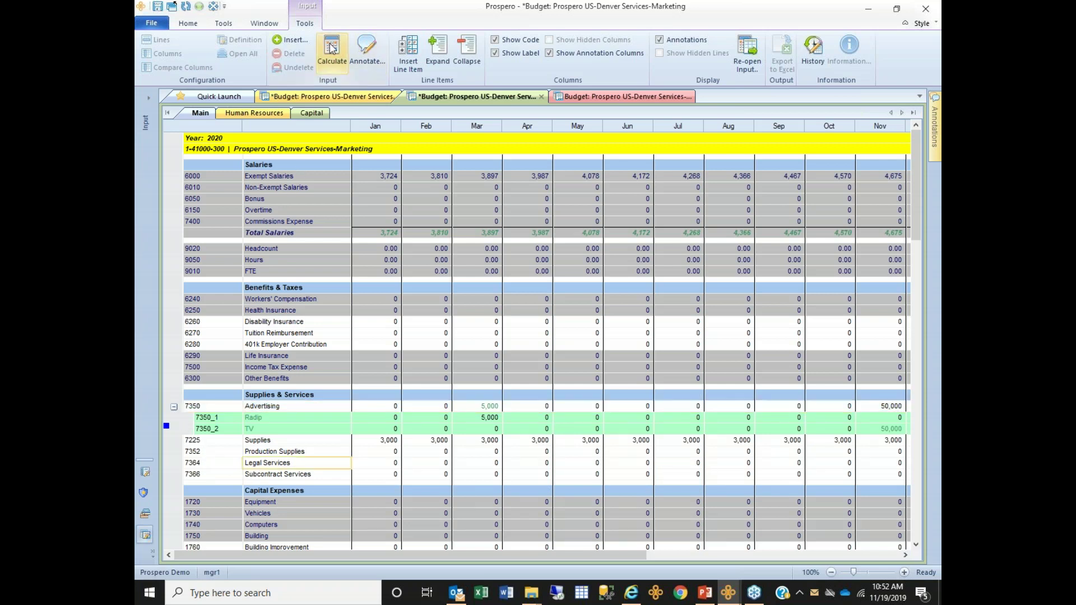
left_click(408, 52)
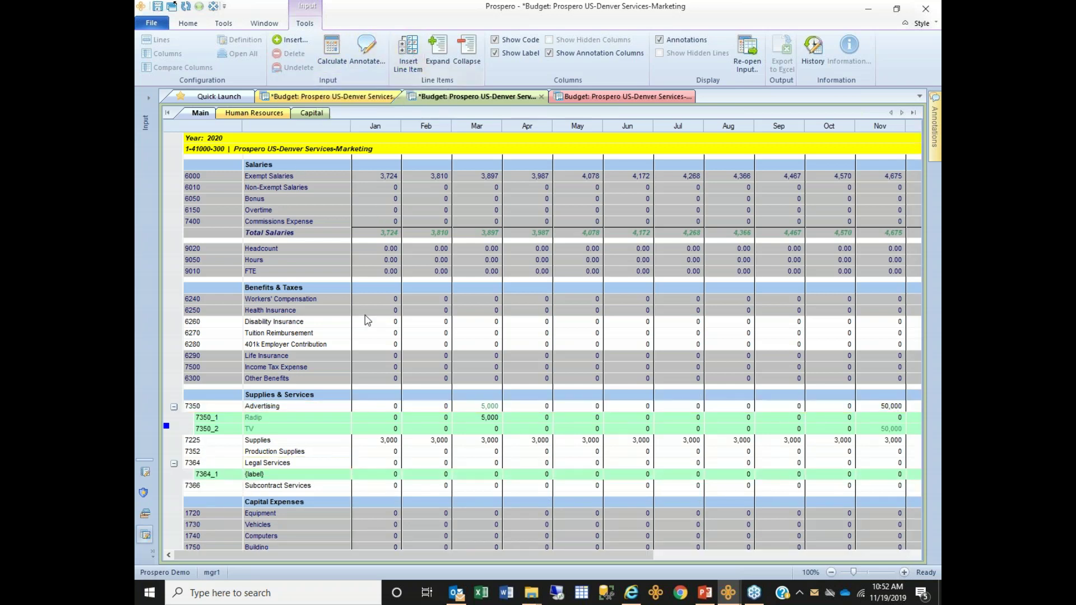
left_click(325, 474)
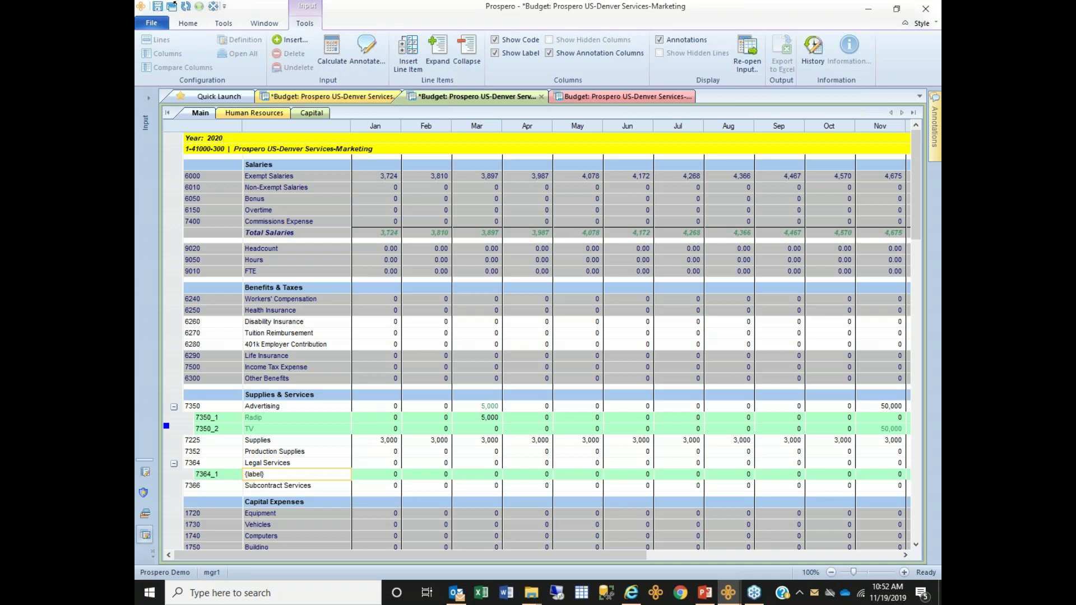
type("New Contract")
left_click(458, 474)
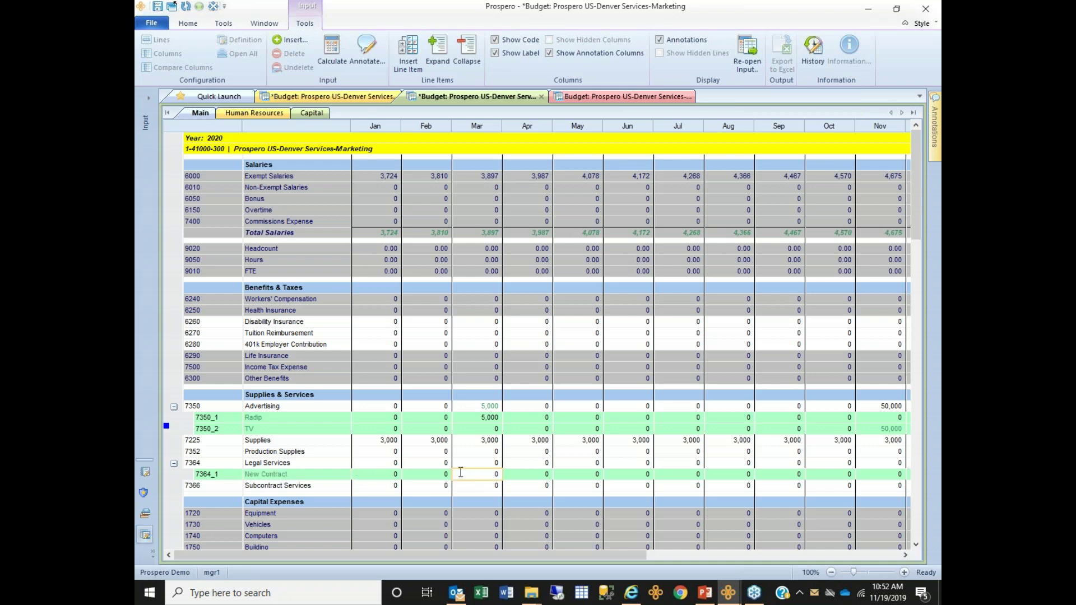
type("500")
key("Return")
Collapse and re-expand all line items in the Marketing budget, and save it
left_click(466, 49)
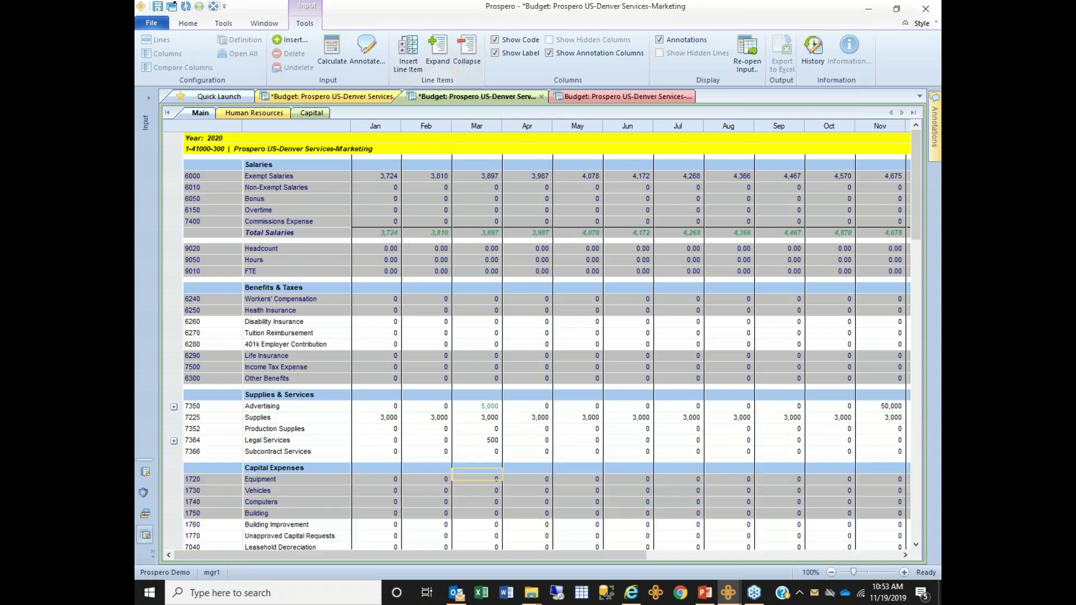
left_click(437, 50)
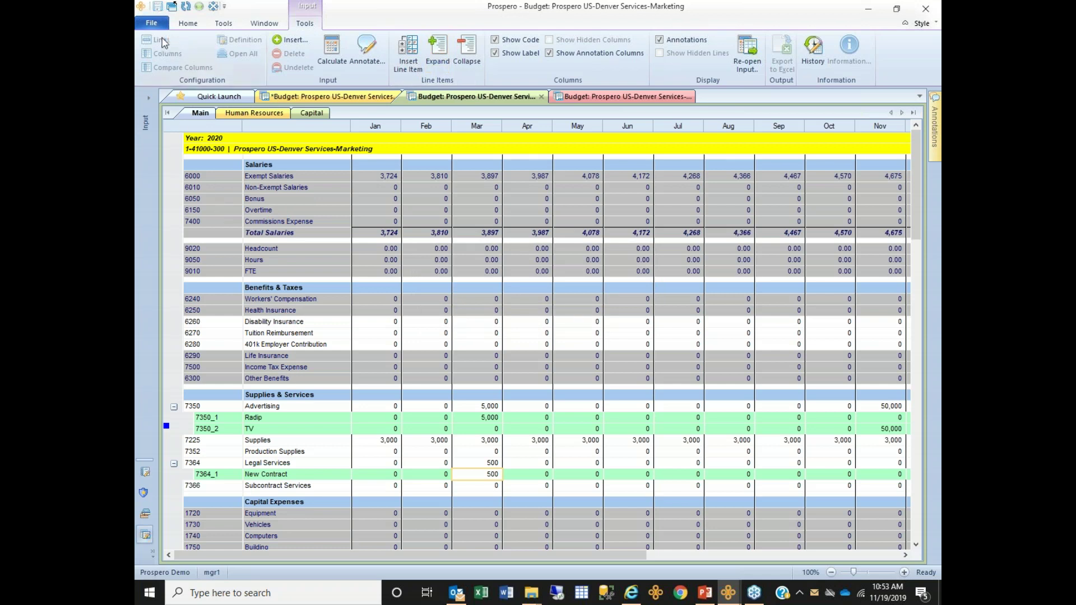
left_click(159, 8)
Enter 5,000 for January in Tuition Reimbursement 6270 and save the budget
left_click(379, 335)
type("5000")
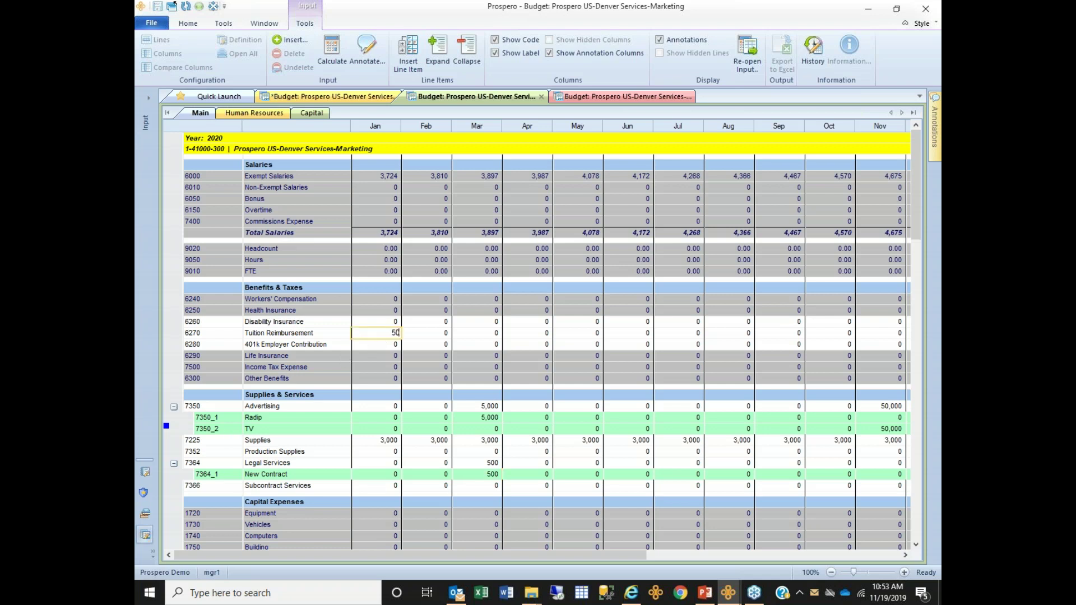
key("Return")
left_click(157, 6)
Set Tuition Reimbursement to 6,000 for January, copy it across the following months, and save the budget
type("6,000")
key("Return")
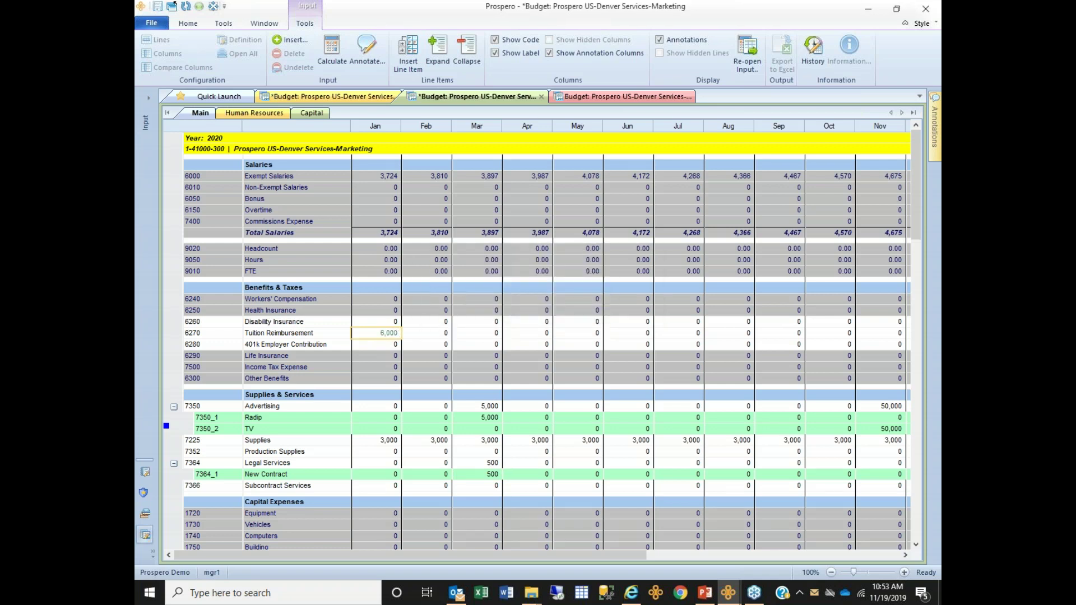
key("Tab")
key("shift+Right")
key("shift+Right")
key("shift+Right")
key("shift+Right")
key("shift+Right")
key("shift+Right")
key("shift+Right")
key("shift+Right")
key("shift+Right")
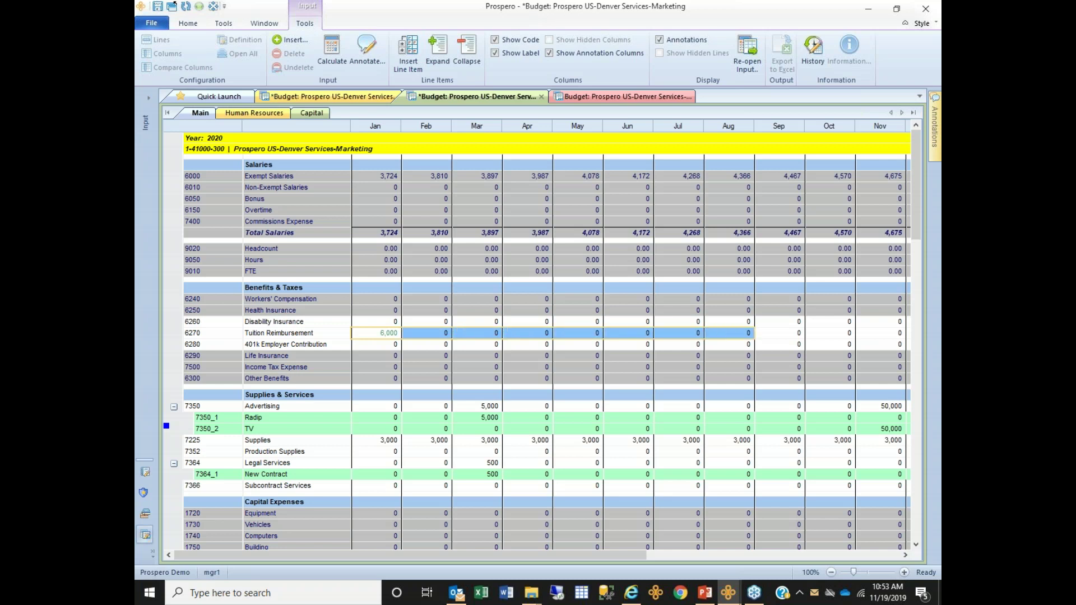
key("ctrl+v")
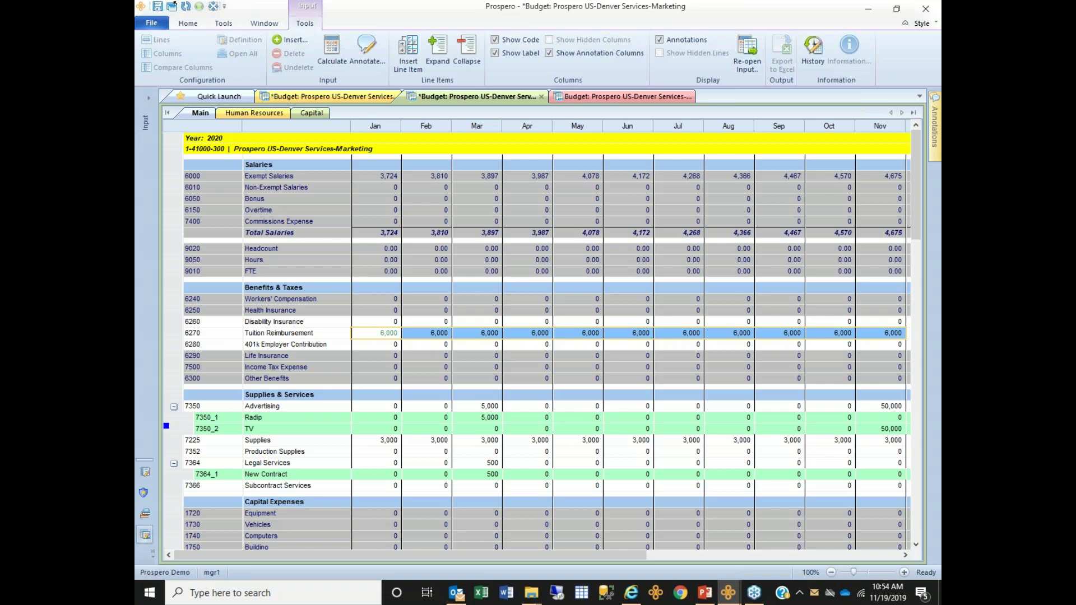
key("ctrl+s")
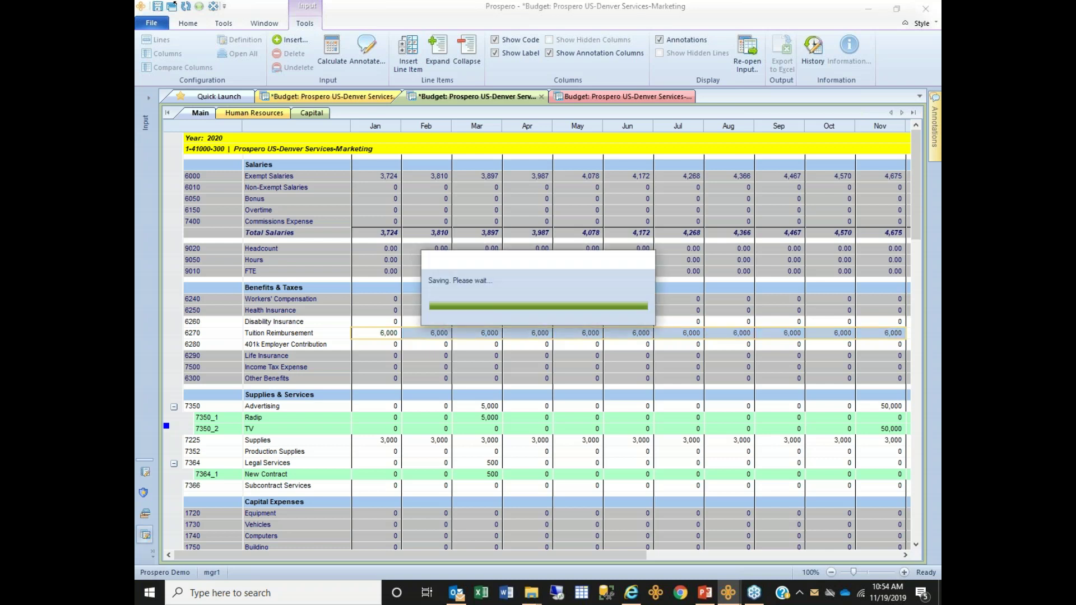
Review the input history of the Tuition Reimbursement account and close the history view
left_click(297, 335)
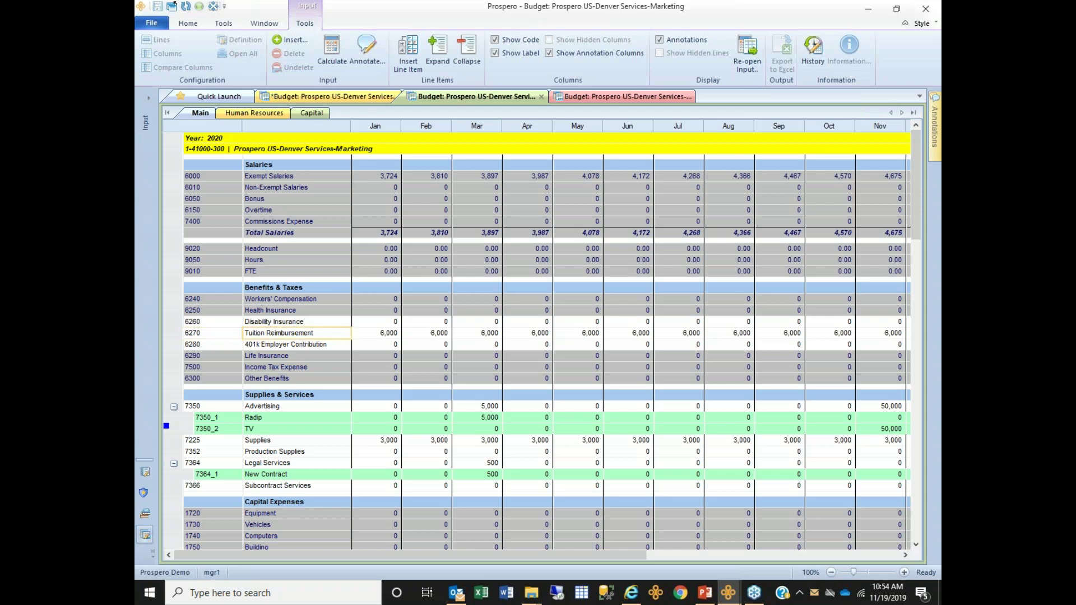
left_click(813, 50)
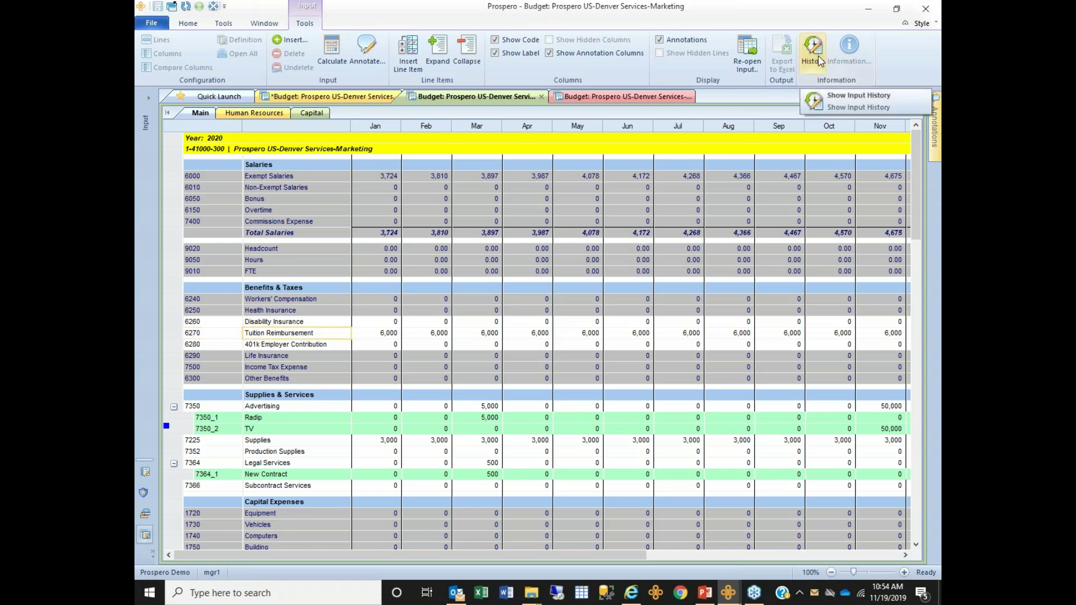
left_click(829, 100)
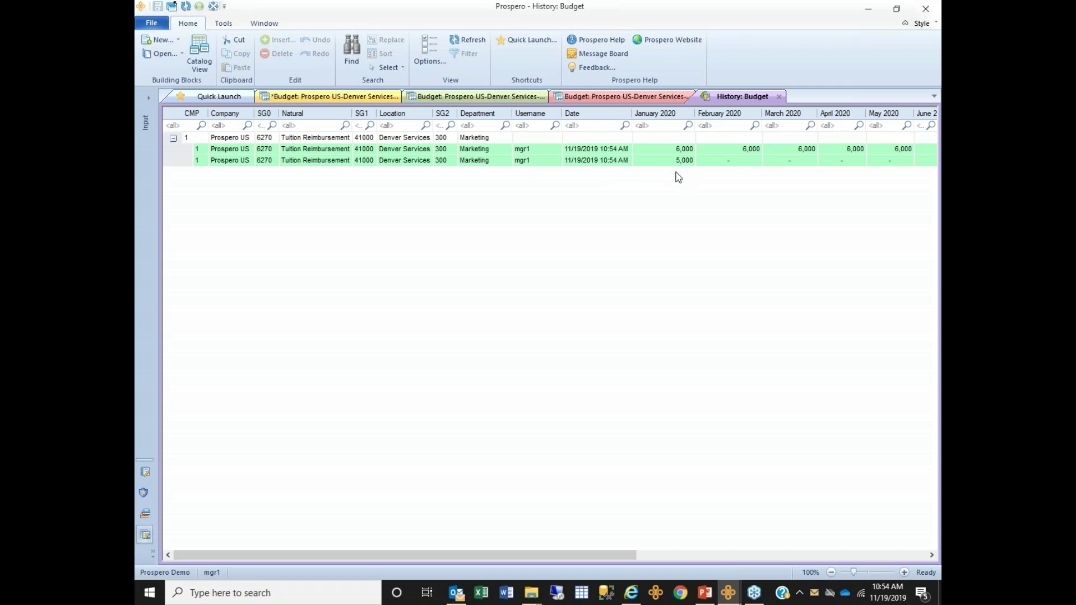
left_click(779, 97)
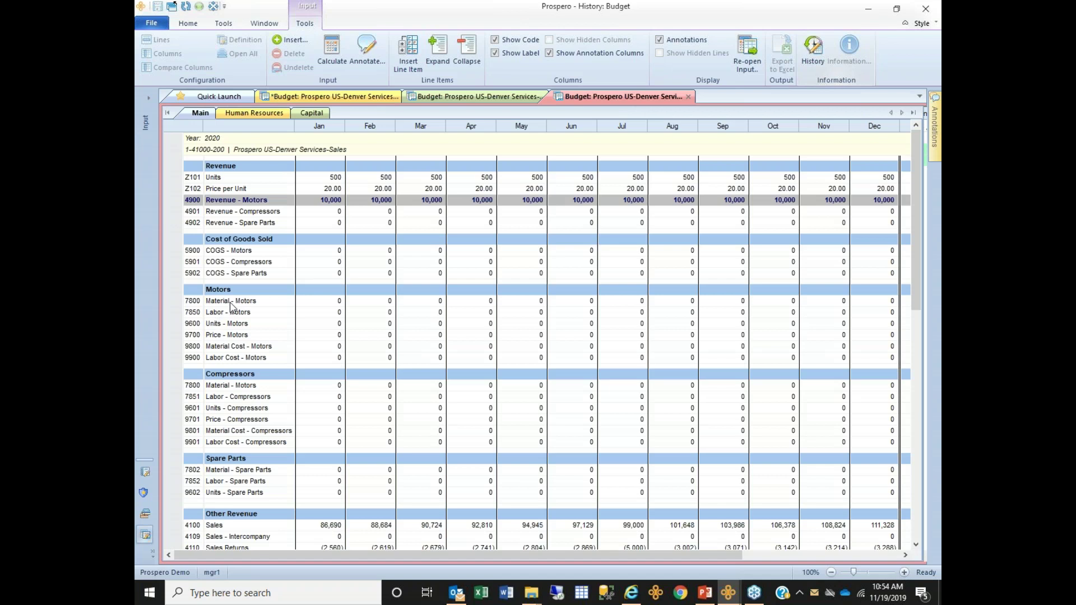
Open the input history for the whole Marketing budget, examine the Advertising and Telephone entries, and close it
left_click(426, 99)
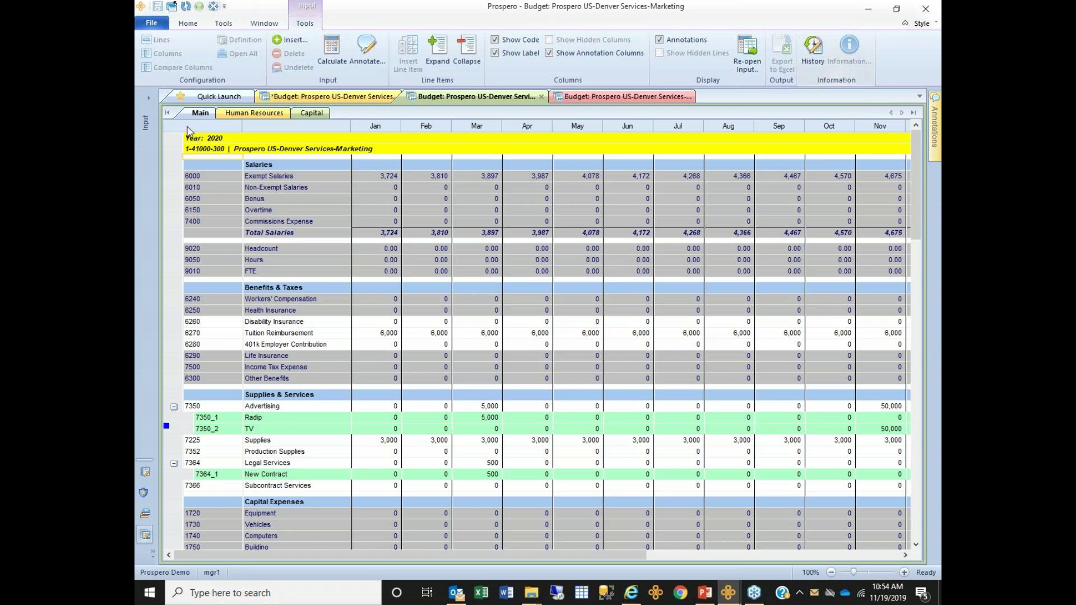
left_click(813, 50)
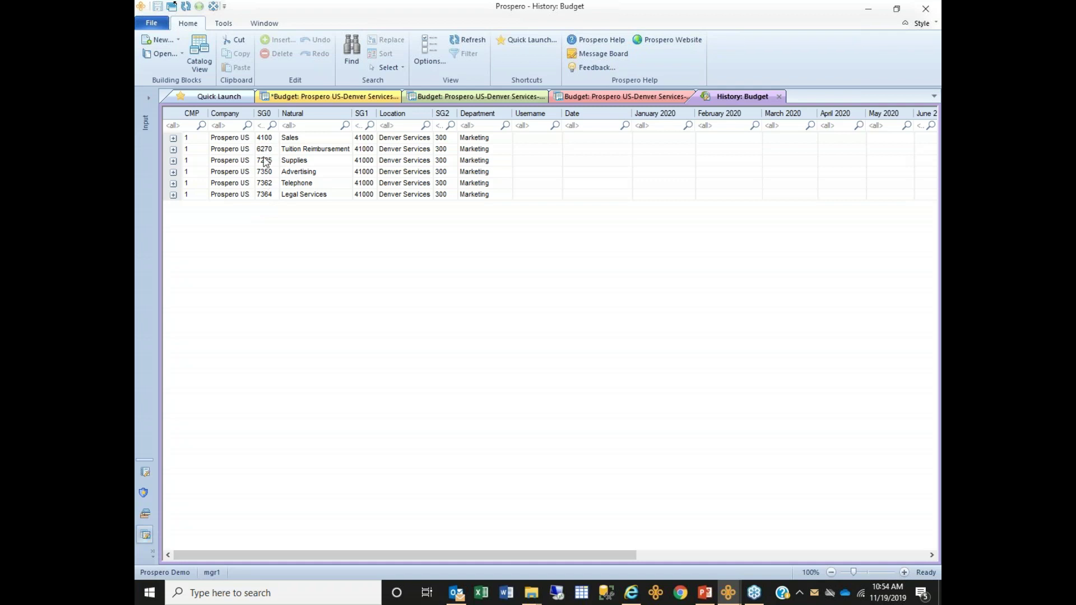
left_click(173, 172)
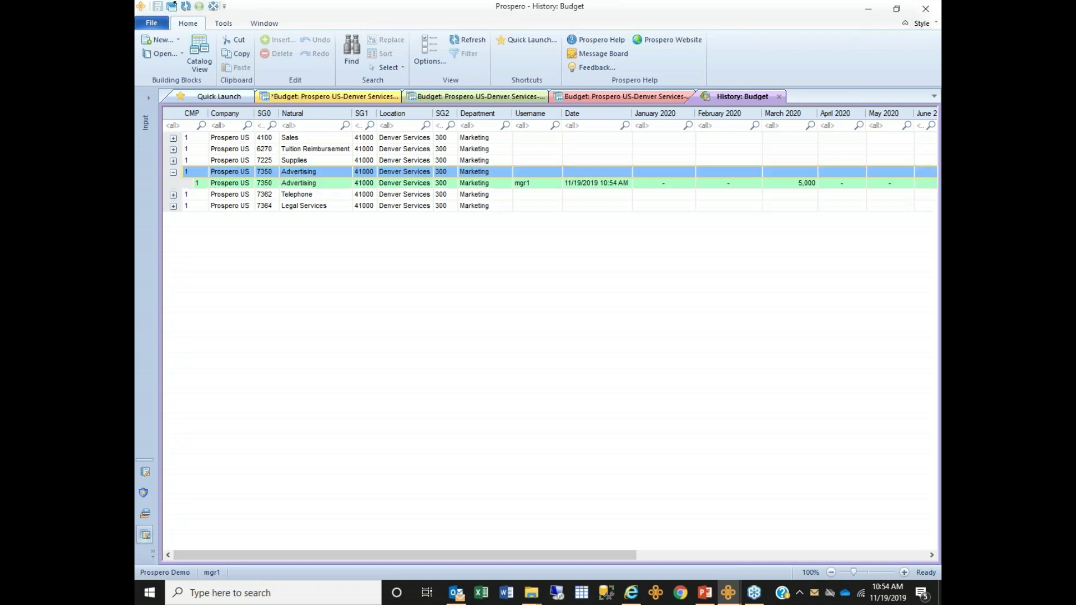
left_click(173, 173)
left_click(173, 183)
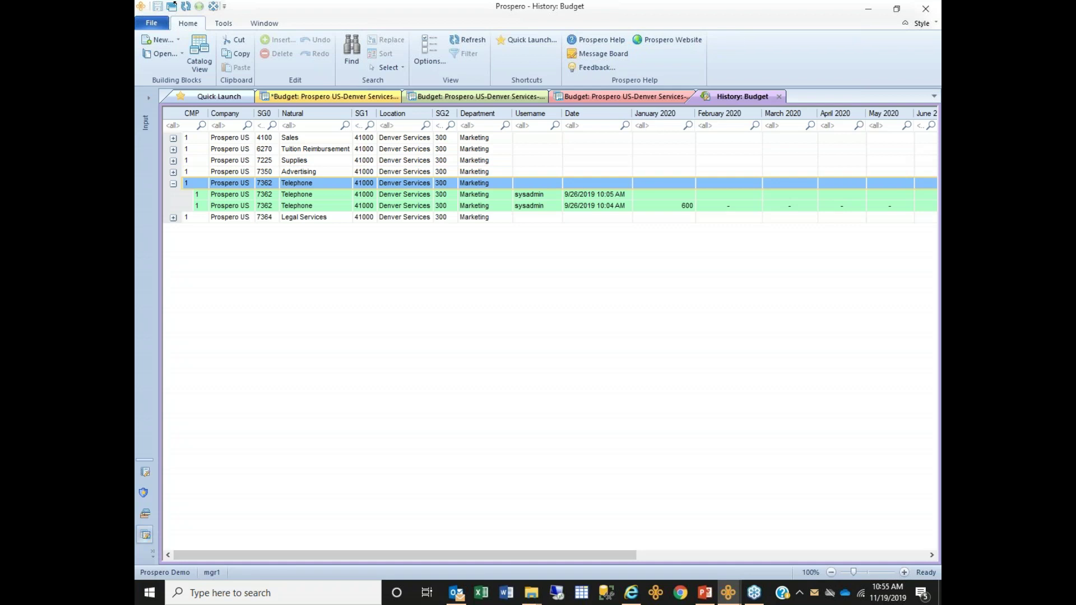
left_click(173, 184)
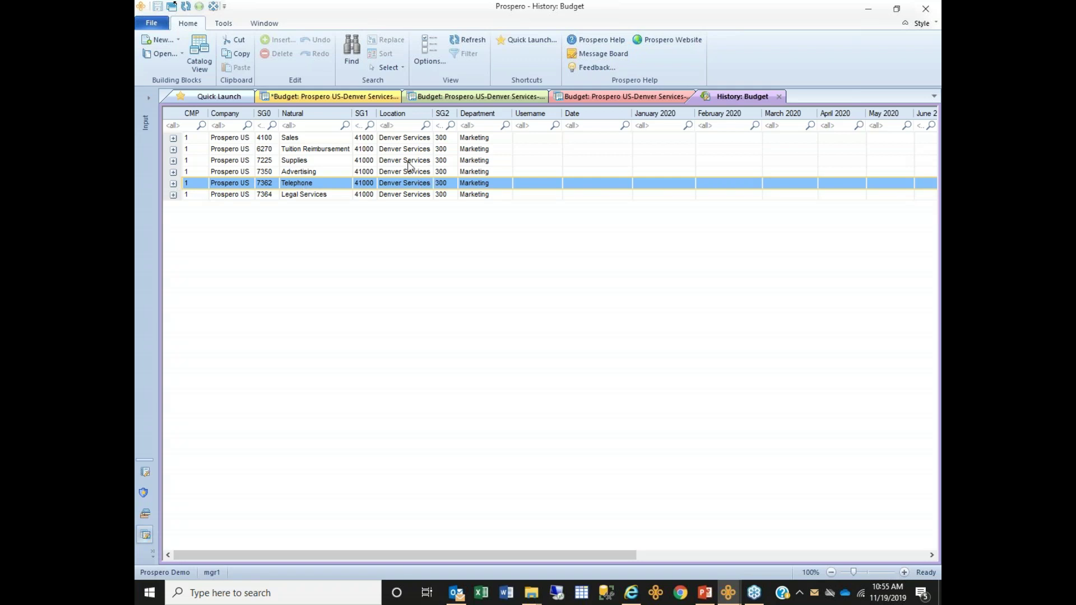
left_click(779, 96)
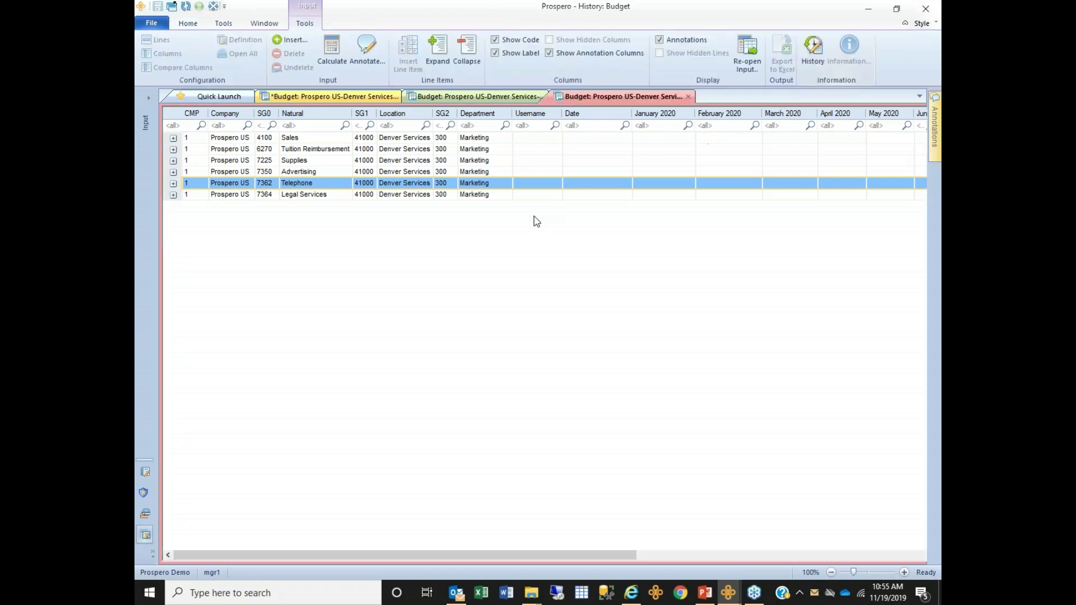
Switch to the Administration budget and examine the shaded Exempt Salaries, Non-Exempt Salaries and Income Tax Expense rows
left_click(333, 98)
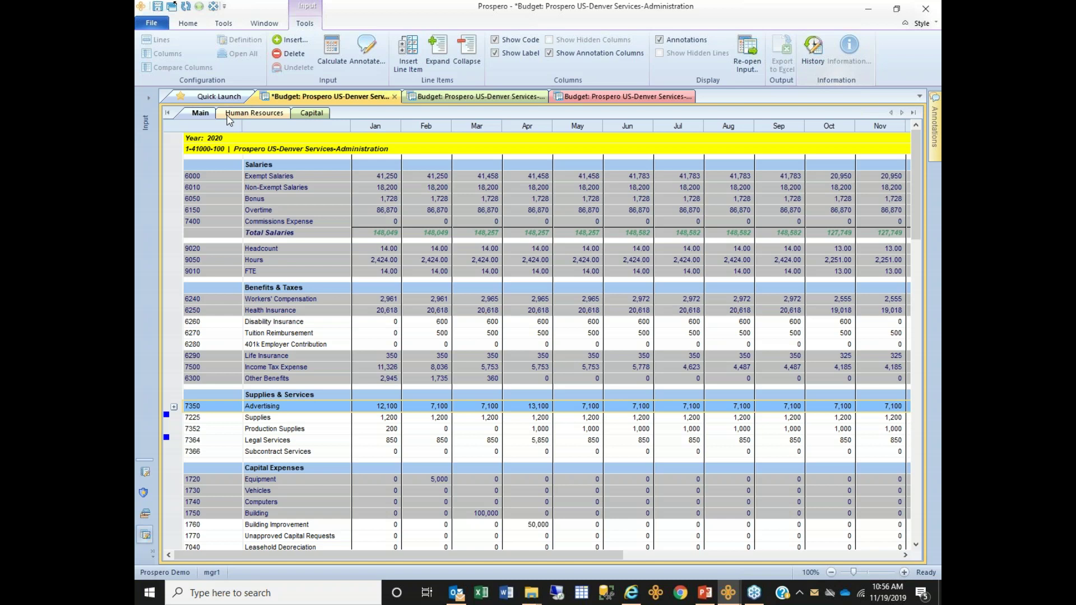
left_click(212, 176)
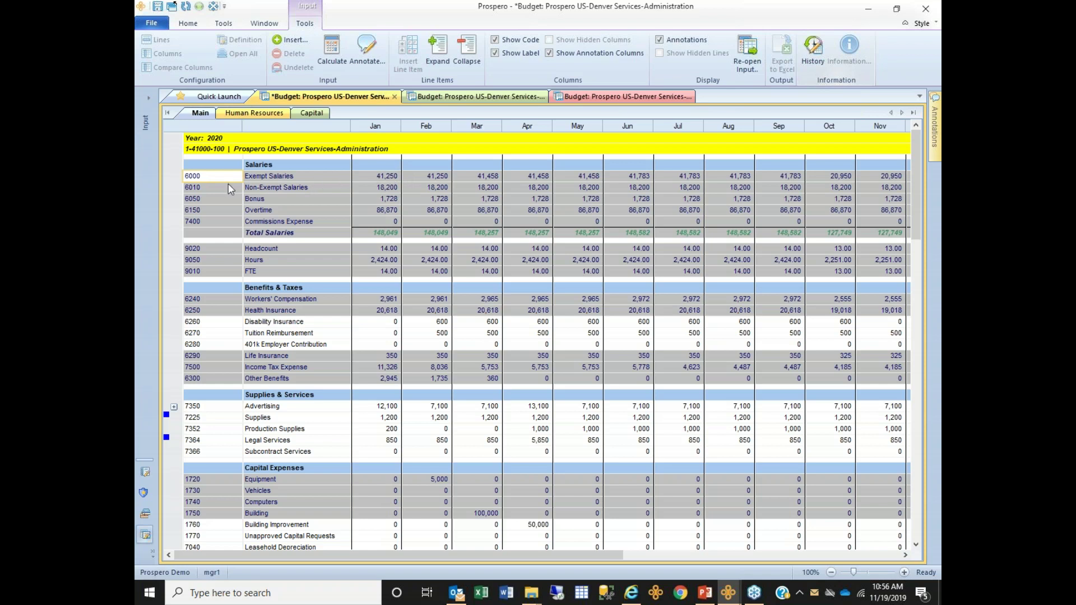
left_click(202, 188)
left_click(202, 178)
left_click(204, 190)
left_click(202, 179)
left_click(203, 188)
left_click(201, 187)
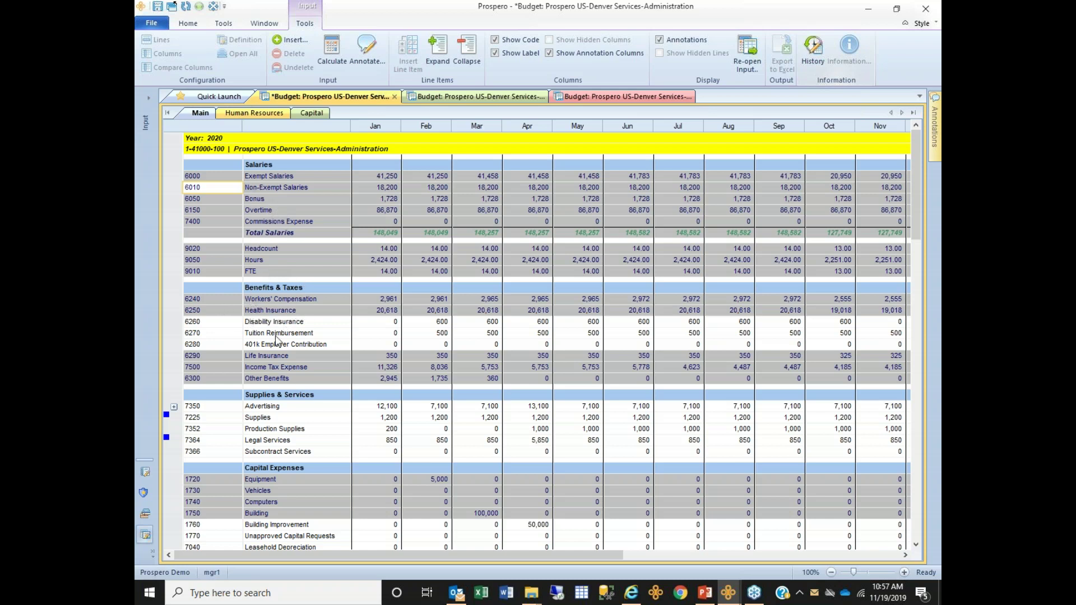
left_click(246, 367)
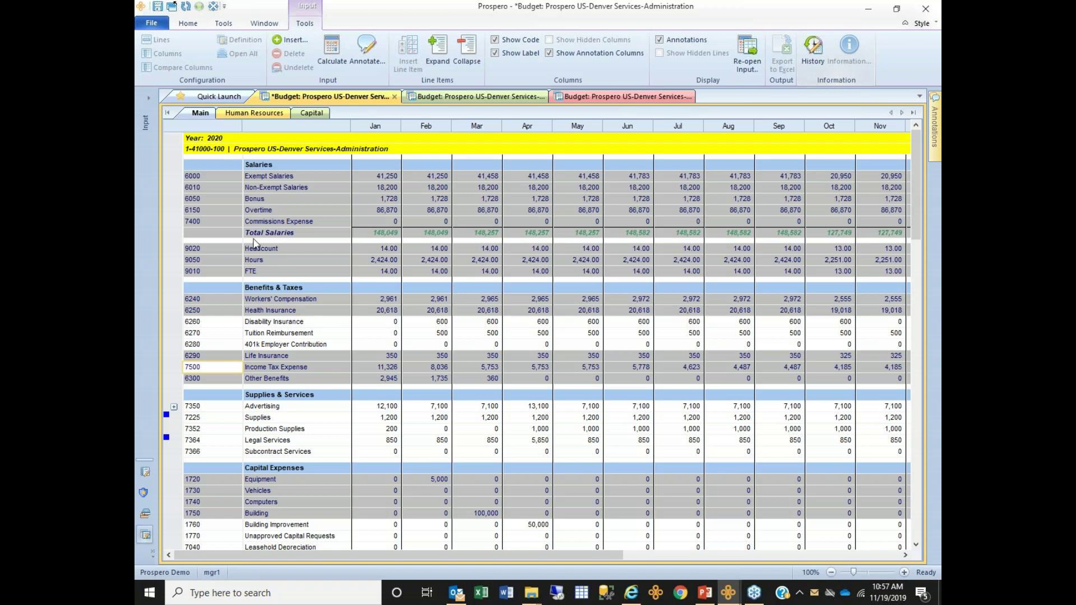
Open the Human Resources sheet, review the form for adding a new employee including its hire date, and cancel without adding anyone
left_click(249, 115)
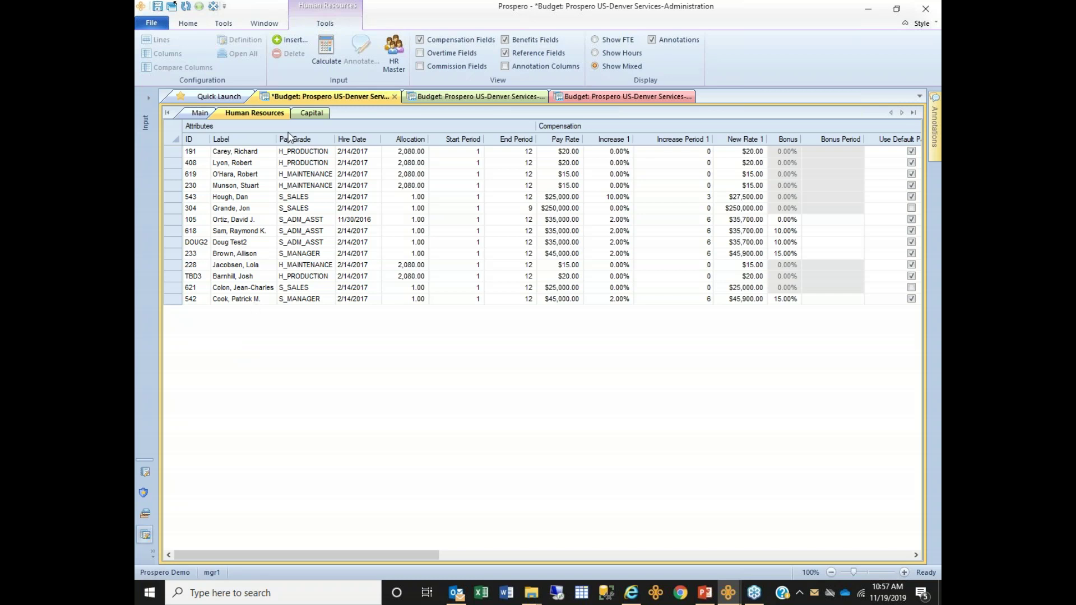
left_click(290, 45)
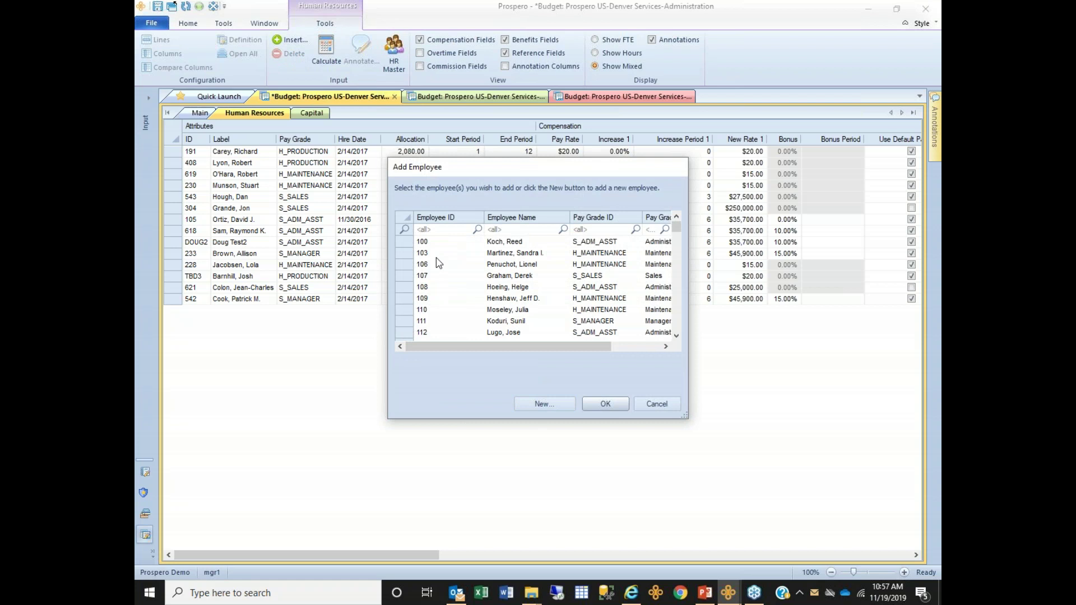
left_click(542, 403)
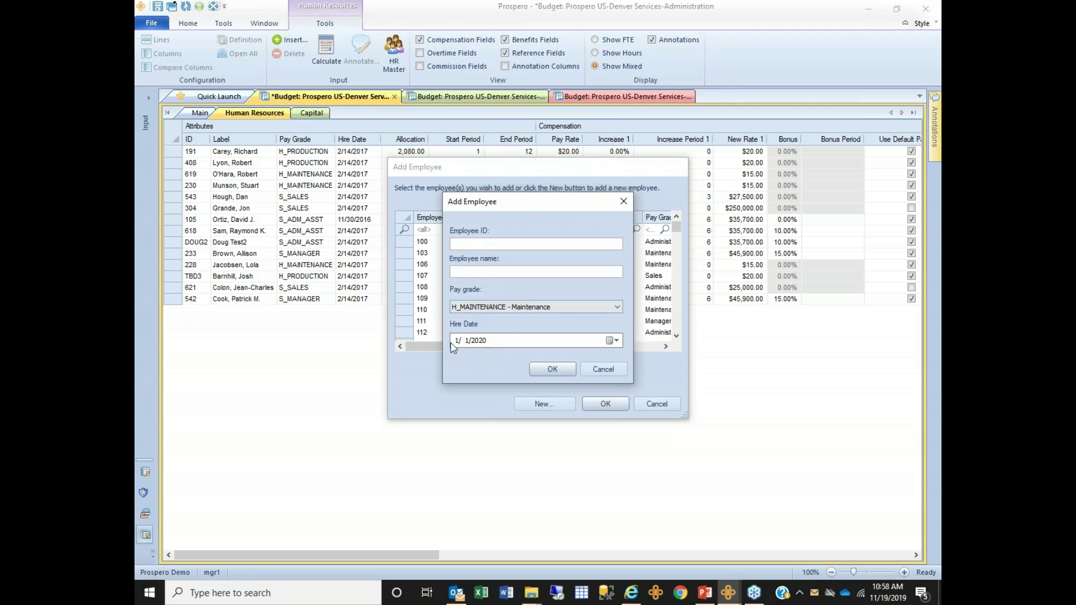
left_click(483, 344)
left_click(613, 373)
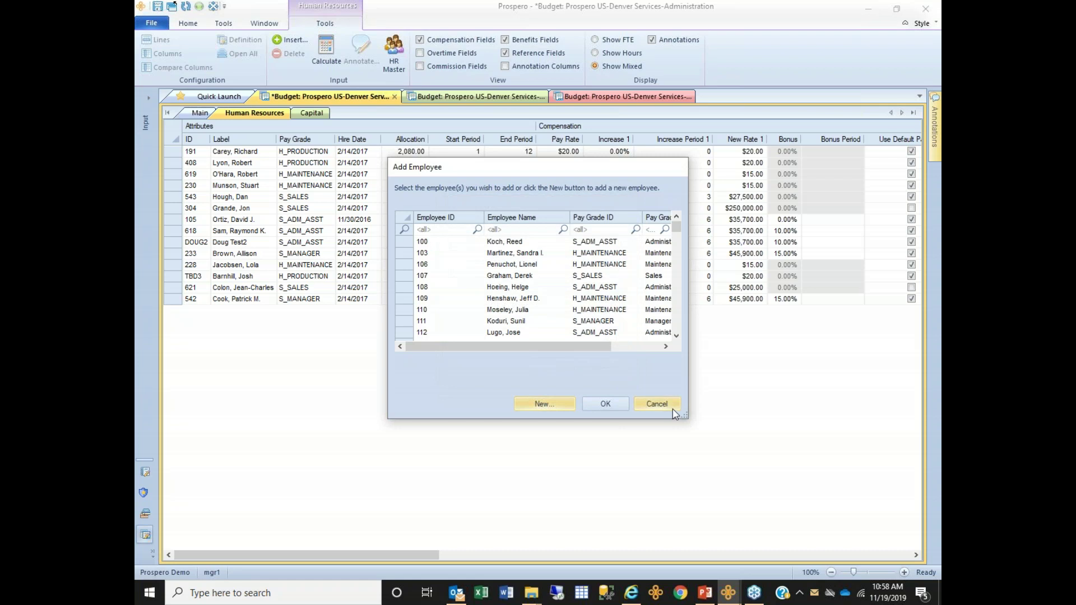
left_click(673, 408)
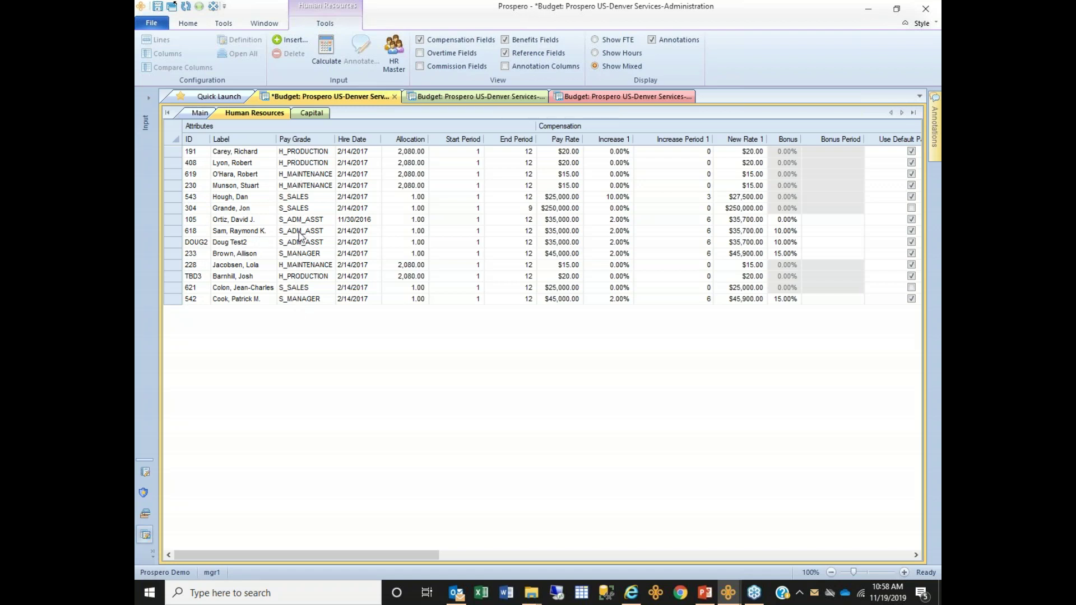
Return to the Main sheet and examine the Exempt Salaries and Non-Exempt Salaries accounts, 6000 and 6010
left_click(200, 112)
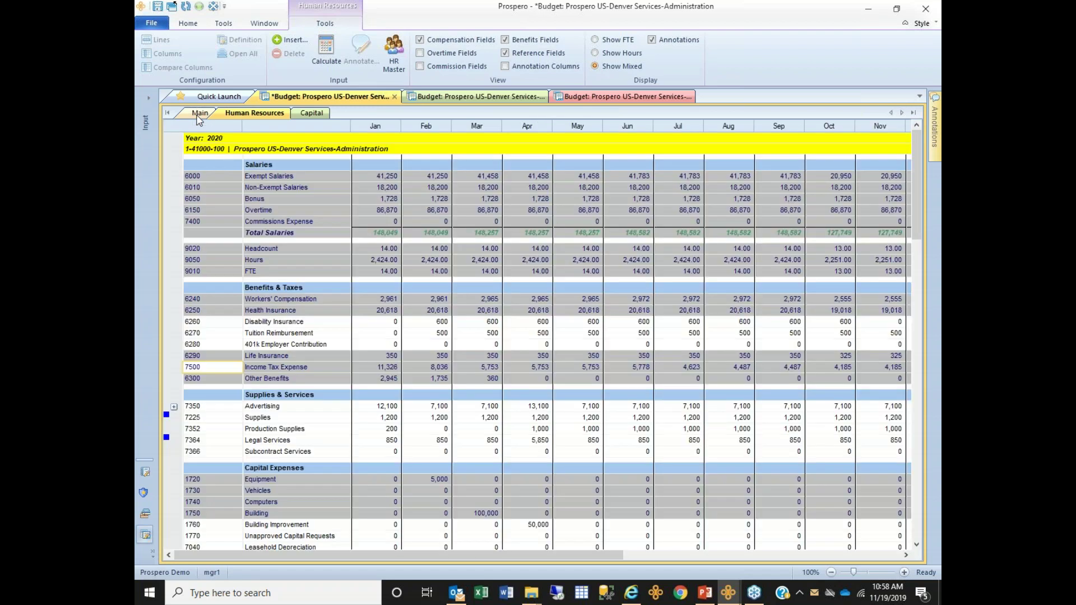
left_click(198, 187)
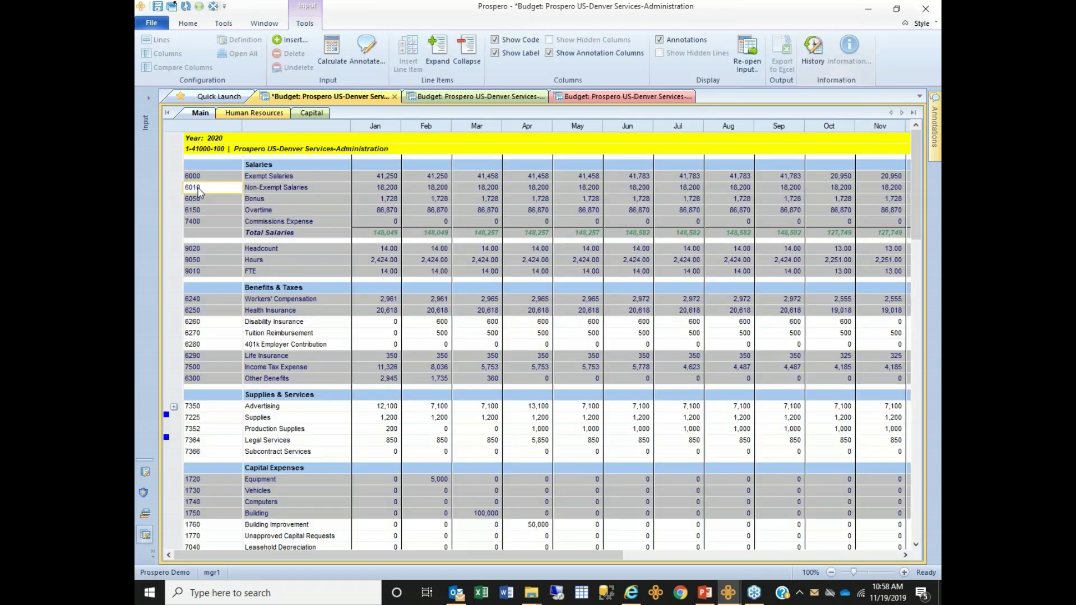
left_click(204, 176)
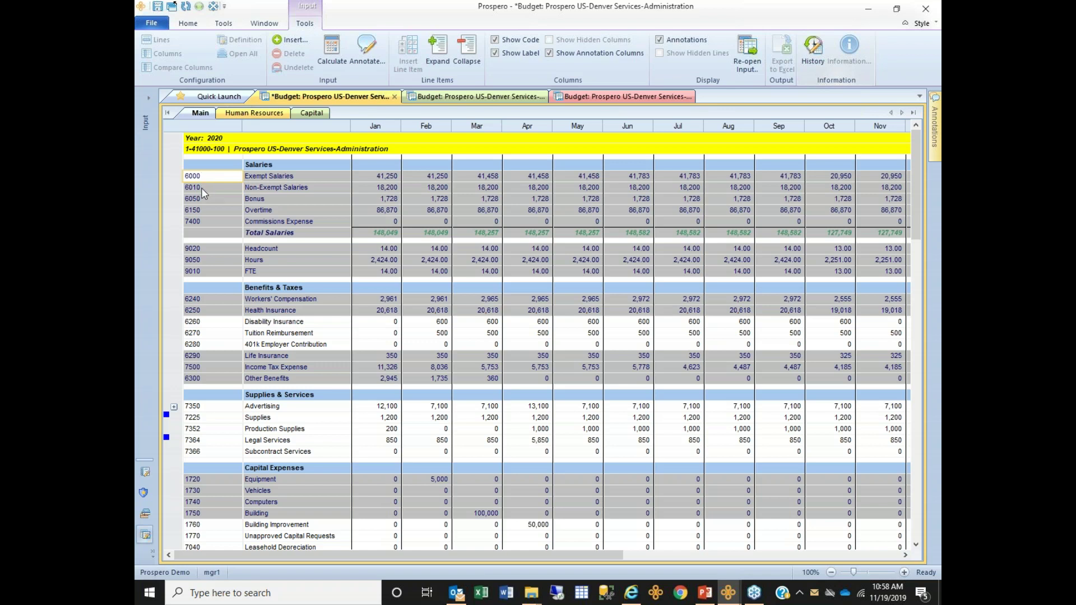
left_click(201, 187)
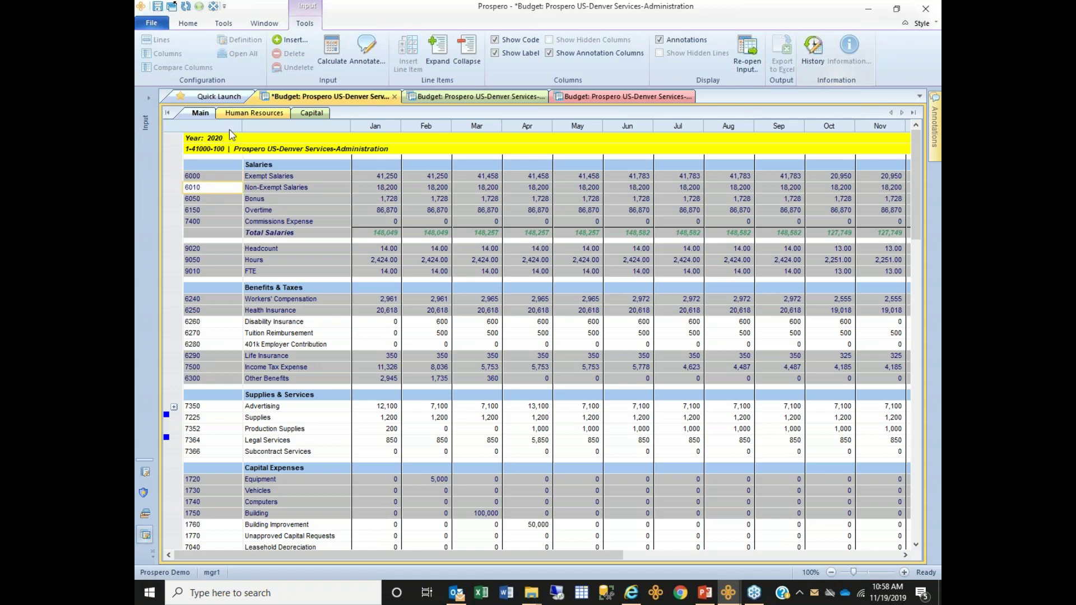
Go back to the Human Resources sheet and display the employee allocations in hours, then as FTE
left_click(250, 113)
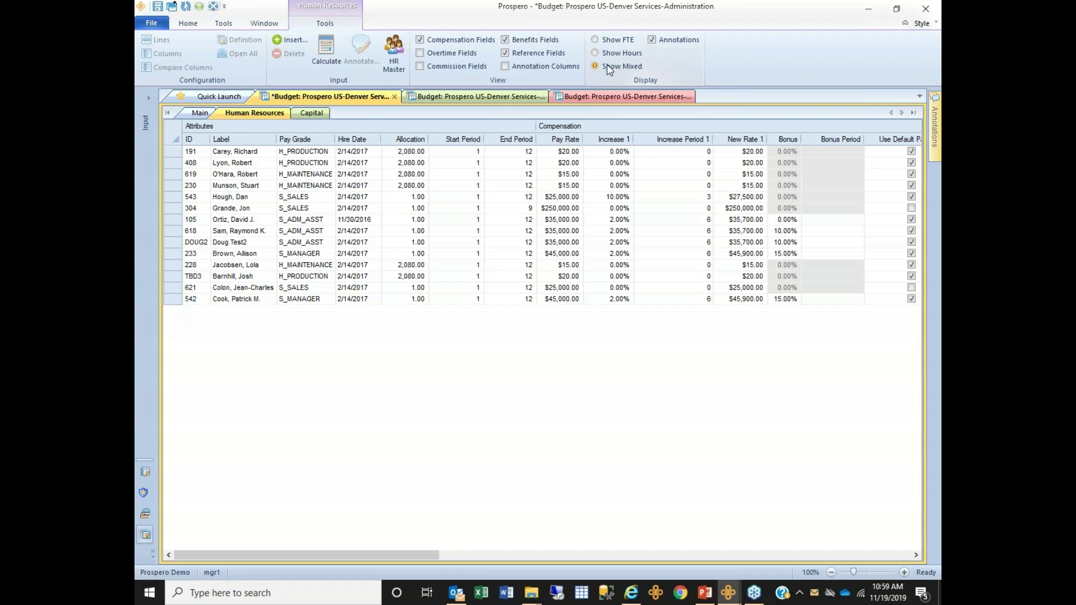
left_click(596, 54)
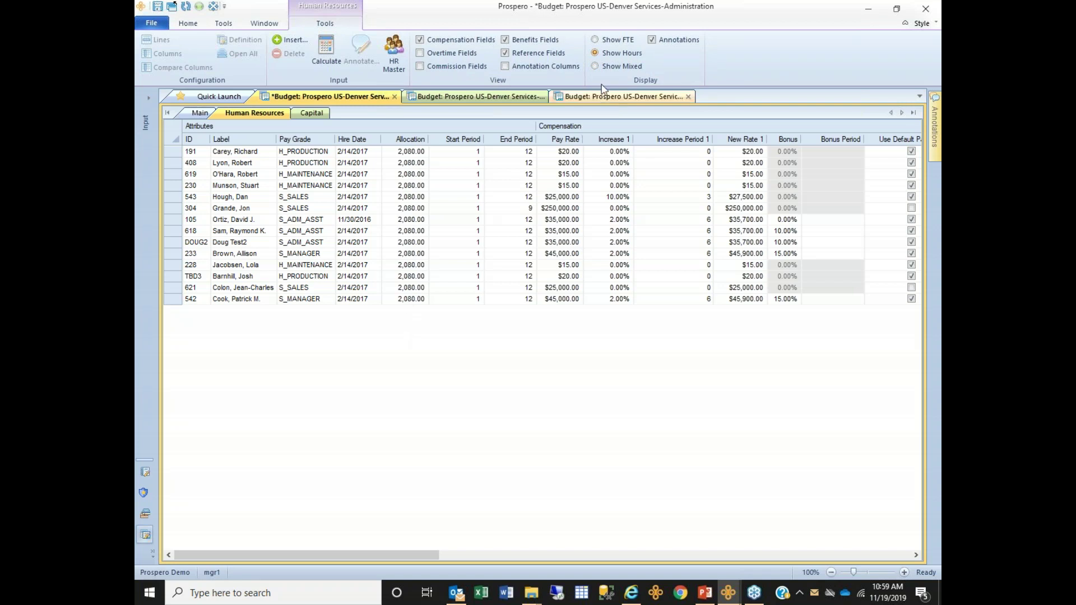
left_click(596, 43)
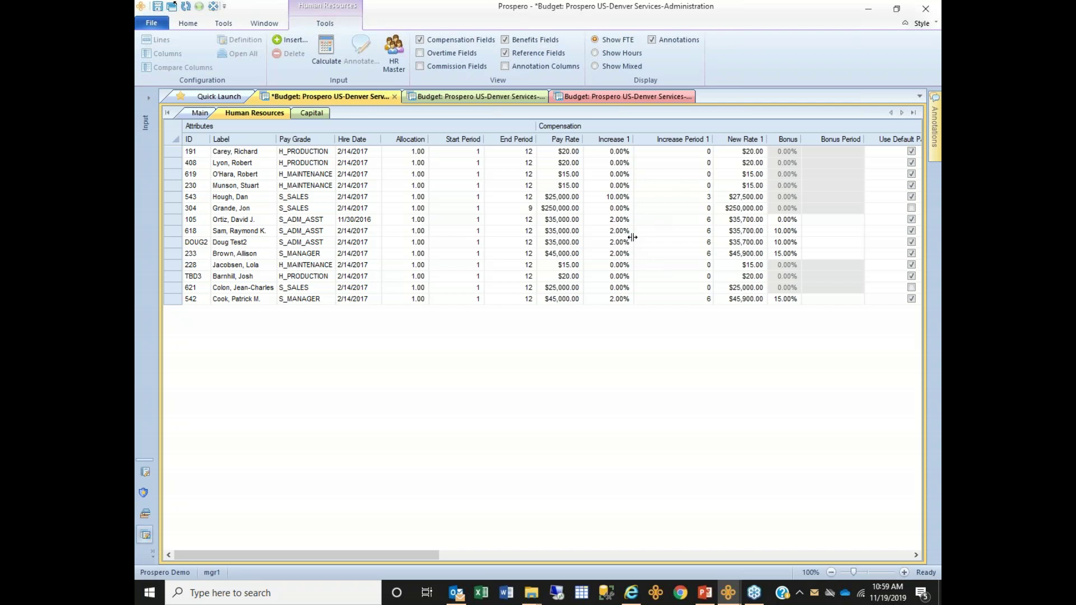
Examine the compensation fields of the S_SALES employee with the 10% increase, including the bonus and default settings, through to the benefit and reference columns
left_click(179, 196)
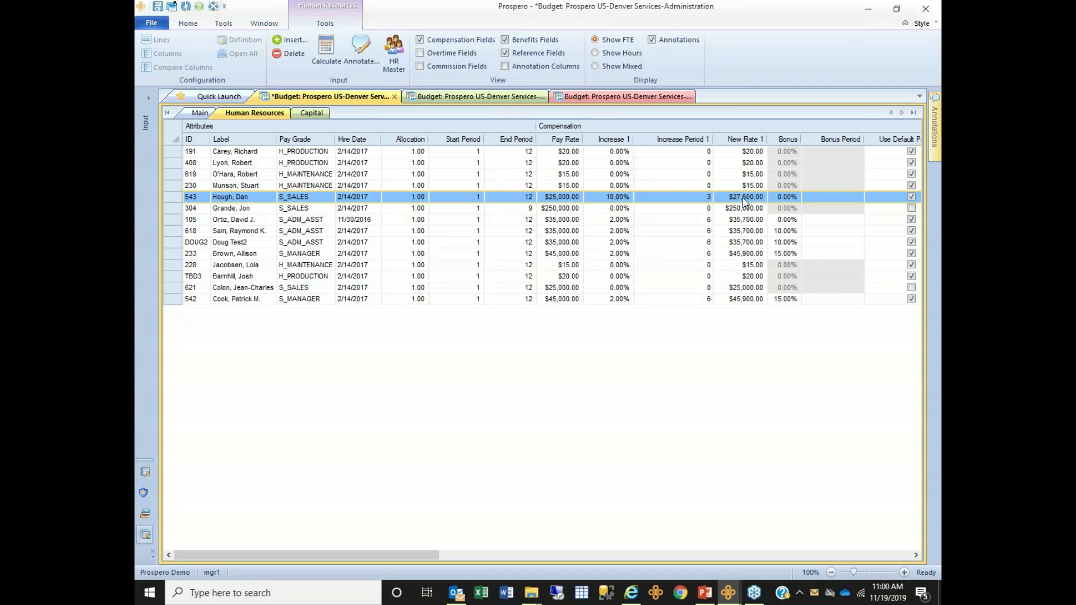
left_click(916, 556)
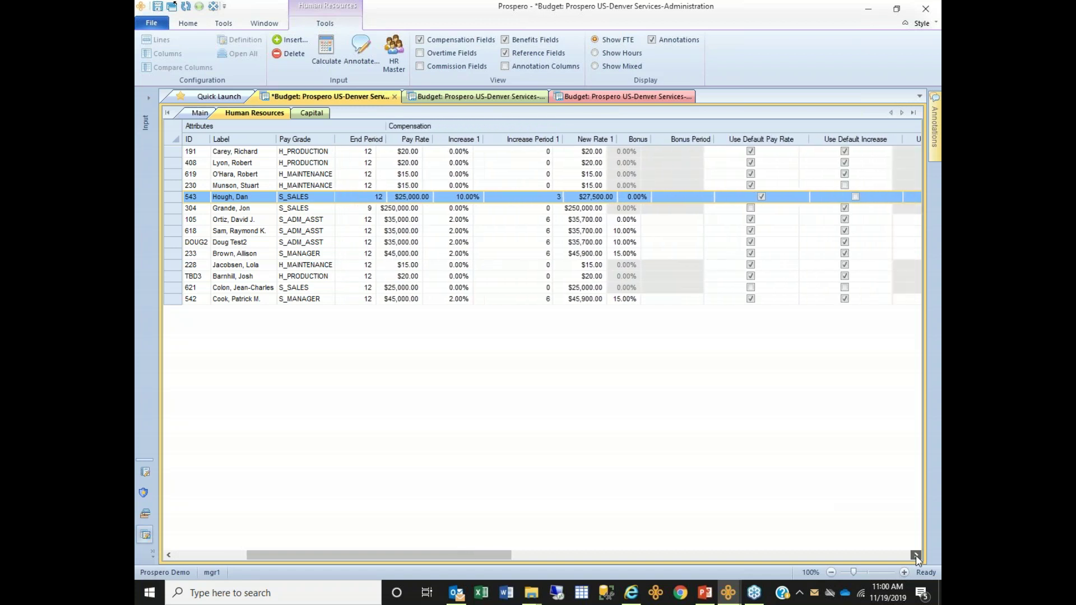
left_click(916, 556)
left_click(916, 556)
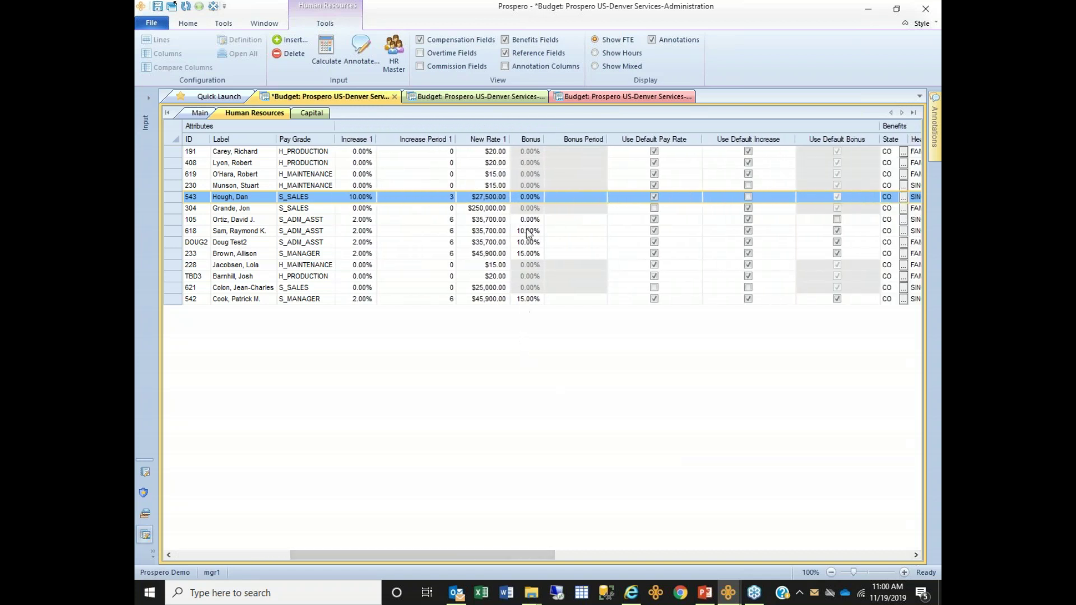
left_click(530, 196)
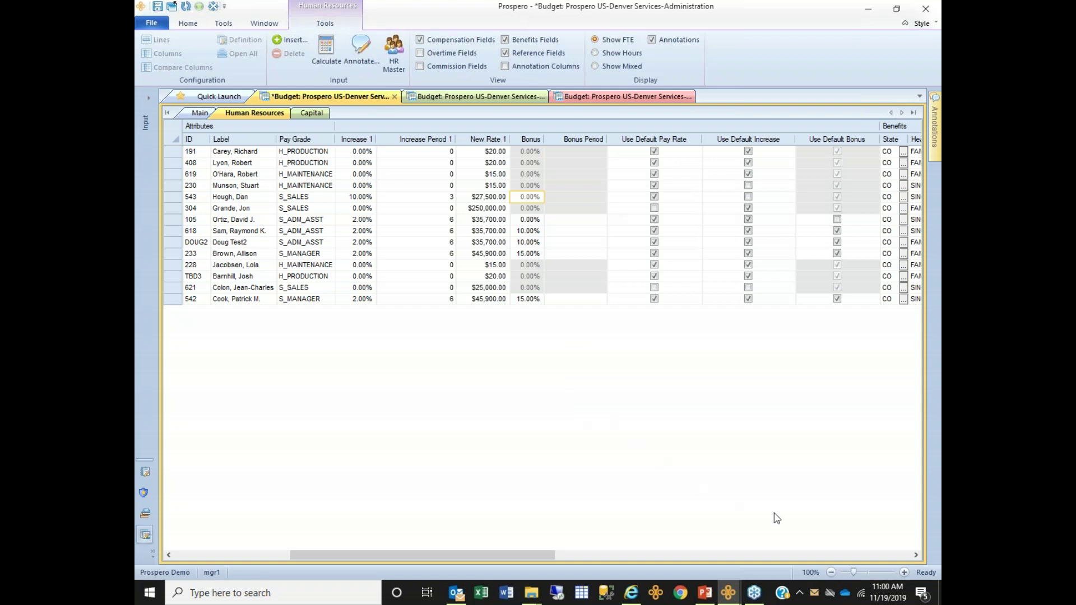
left_click(917, 555)
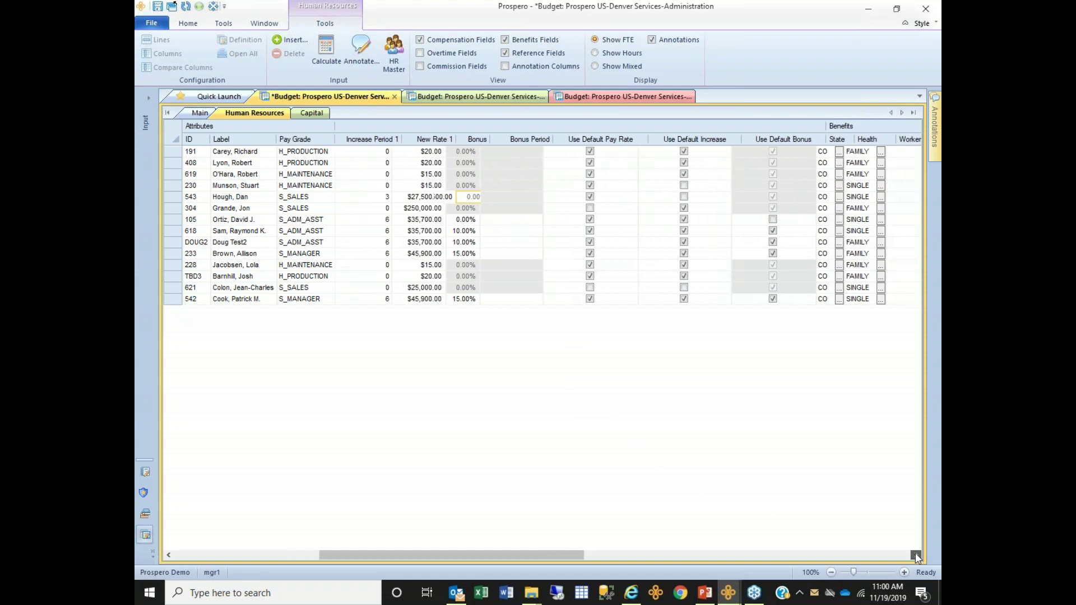
left_click(916, 555)
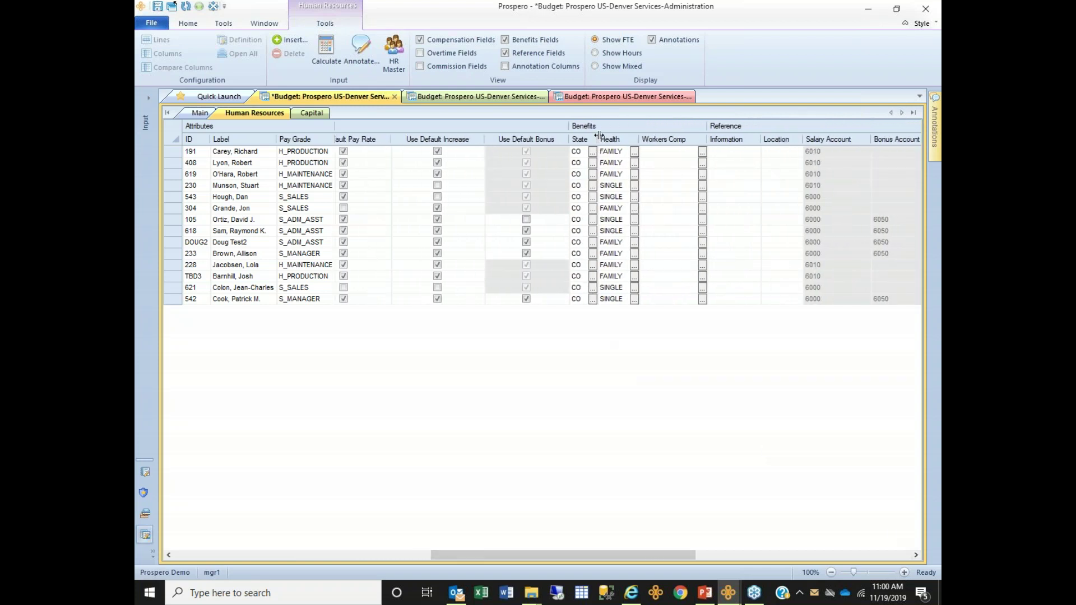
Widen the State benefit column and try California in the second S_SALES employee's state options, cancelling the choice
left_click_drag(599, 135, 610, 136)
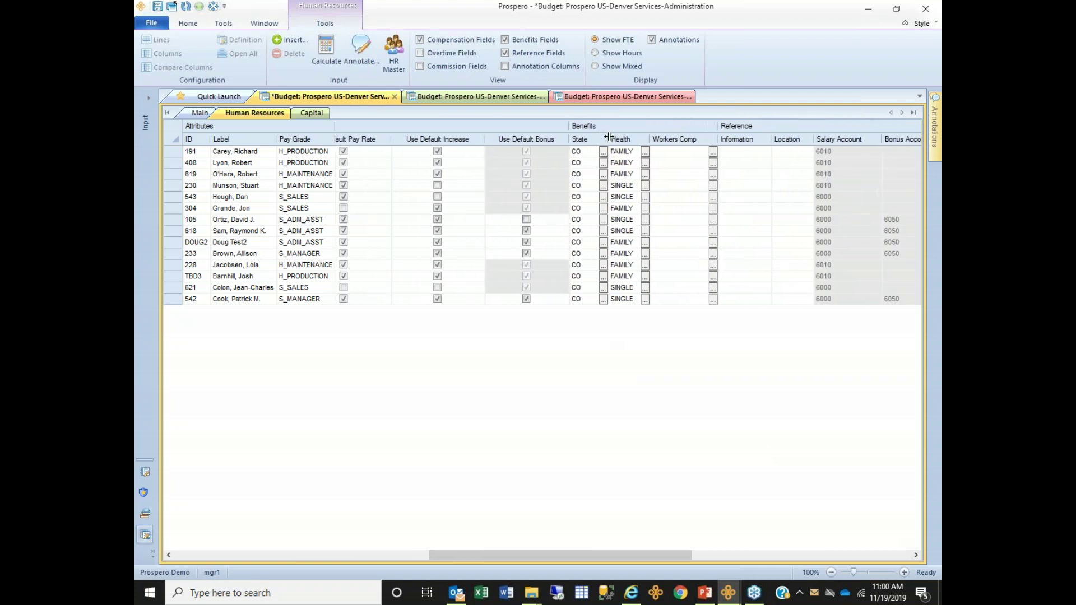
left_click(605, 208)
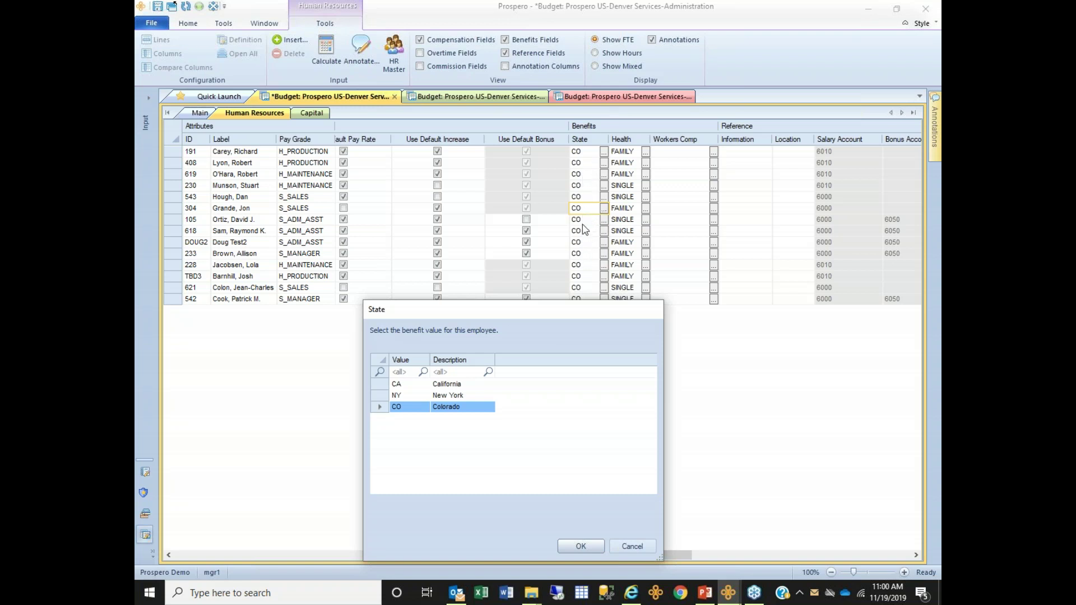
left_click(404, 387)
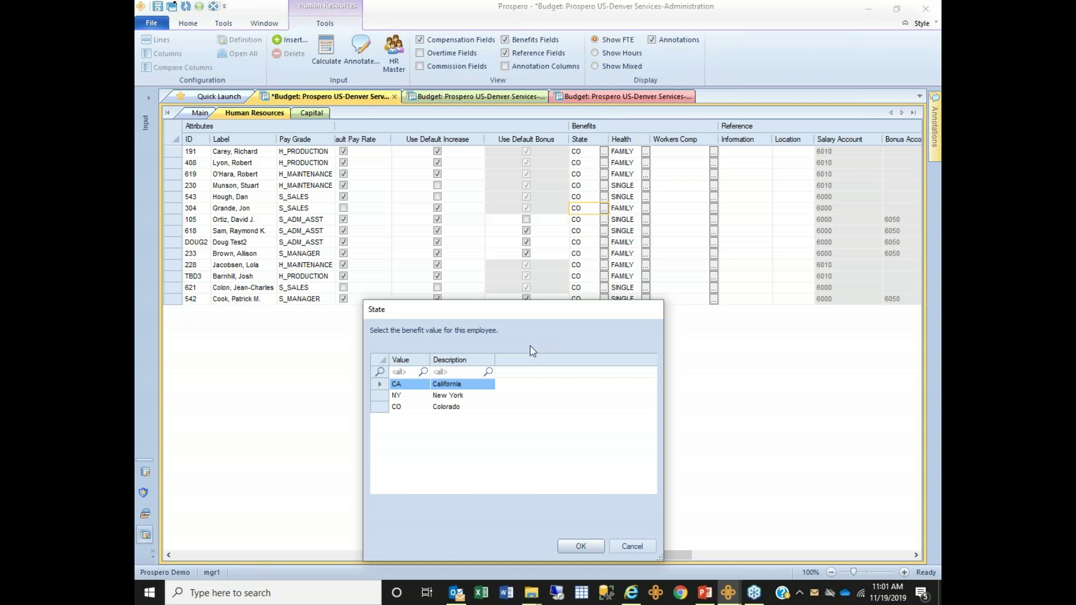
left_click(629, 548)
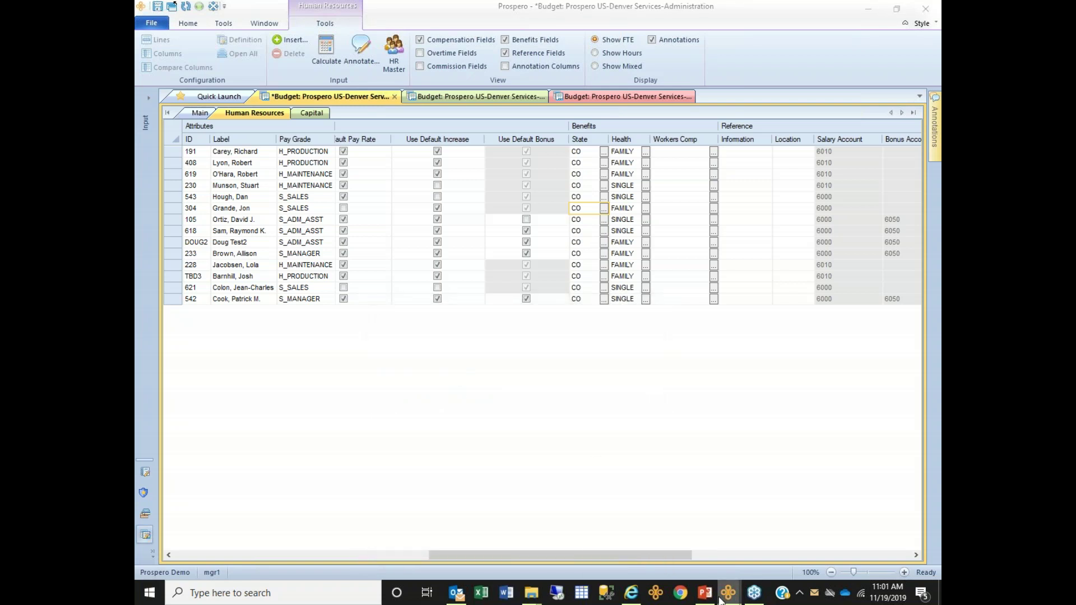
Switch to the admin Forecast window, open the Forecast input definition's design settings, and examine its Lines and Entry columns layouts
mouse_move(722, 599)
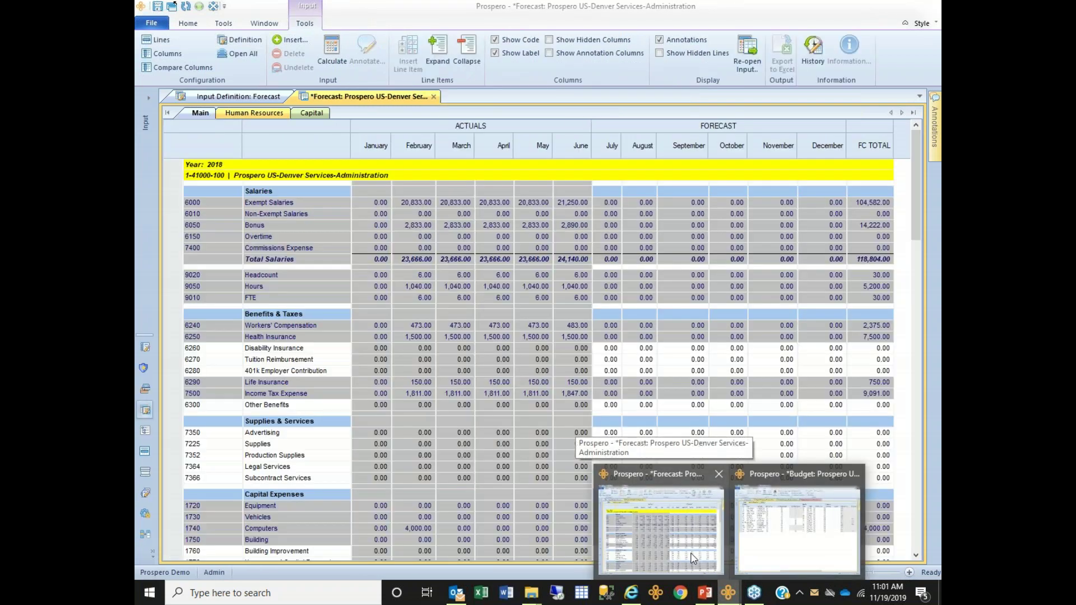
left_click(694, 558)
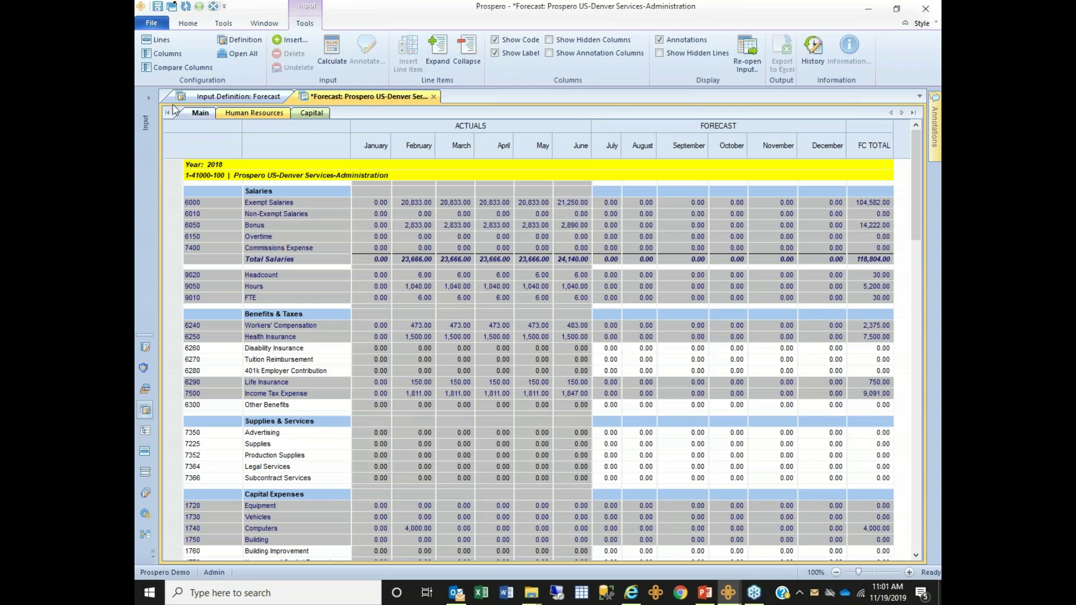
left_click(230, 98)
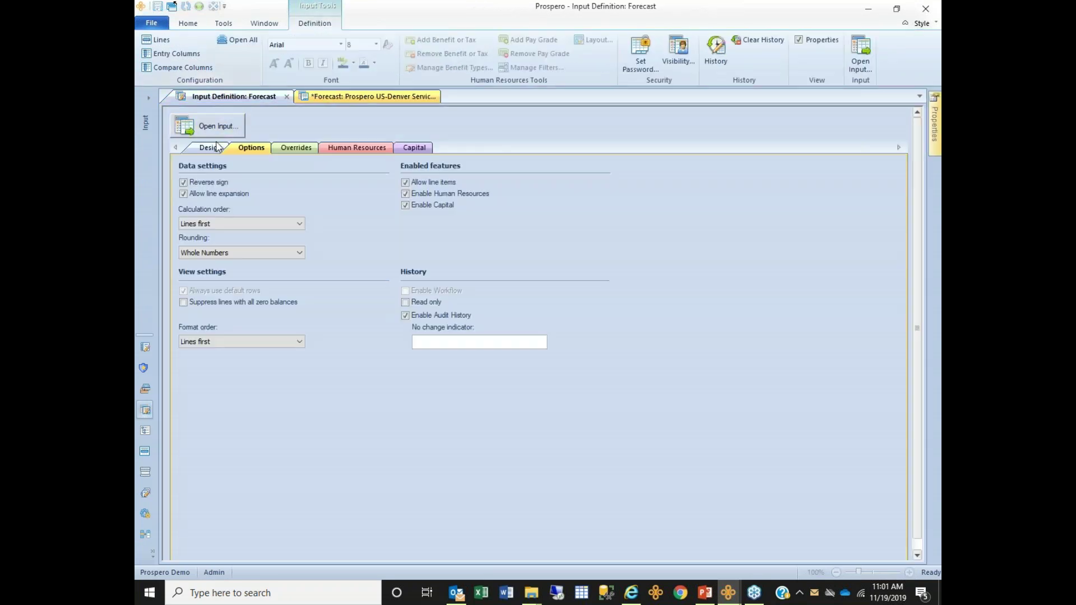
left_click(218, 148)
left_click(204, 196)
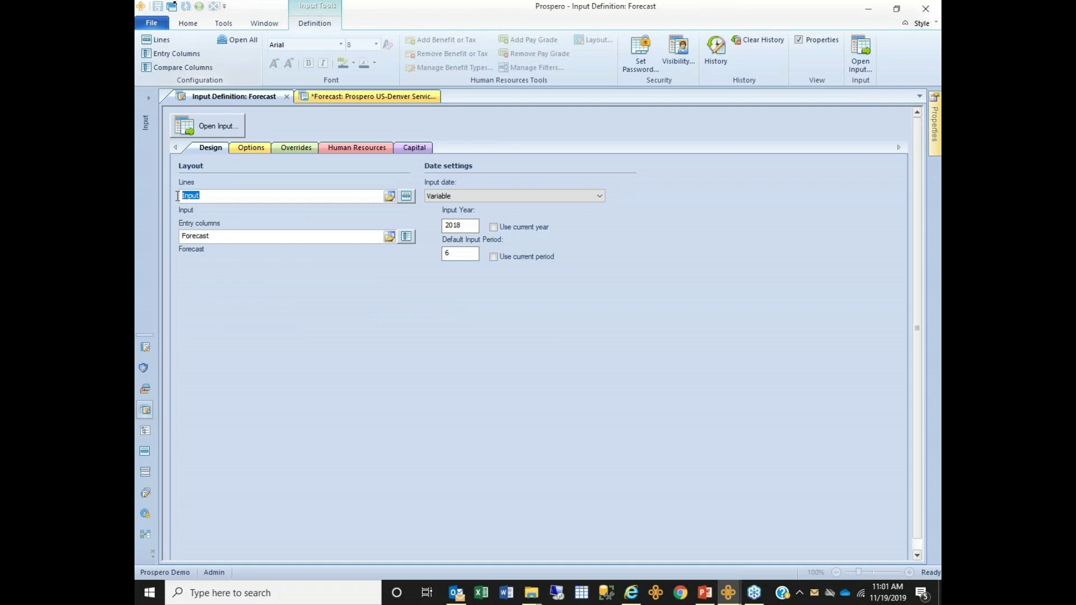
left_click_drag(204, 196, 170, 197)
left_click_drag(214, 236, 159, 234)
left_click(215, 236)
Open the Budget input definition, collapse the list of definitions, and examine its Lines layout
left_click(149, 96)
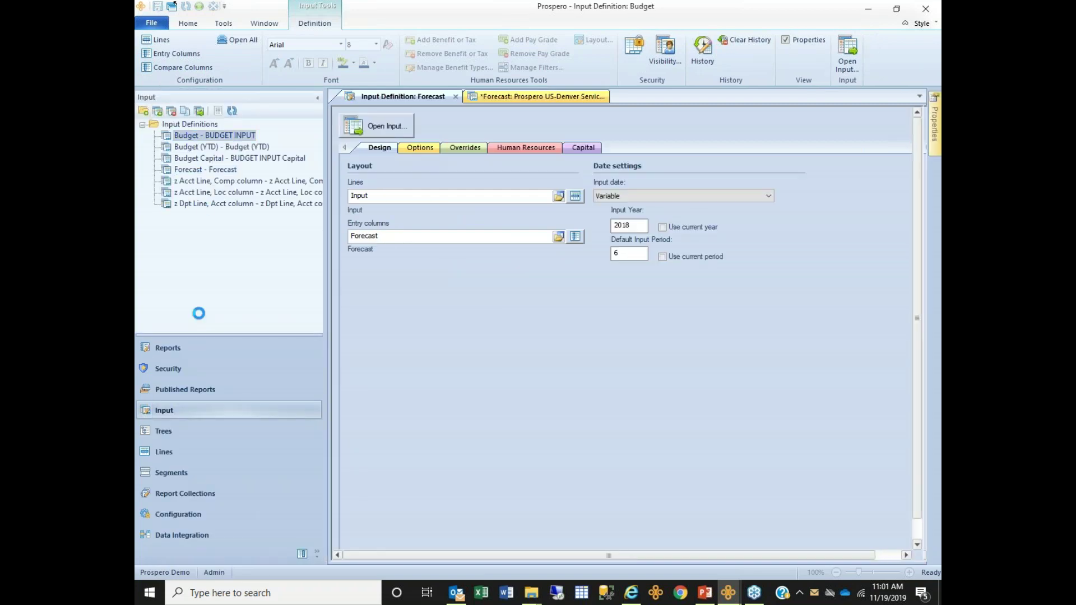
left_click(317, 98)
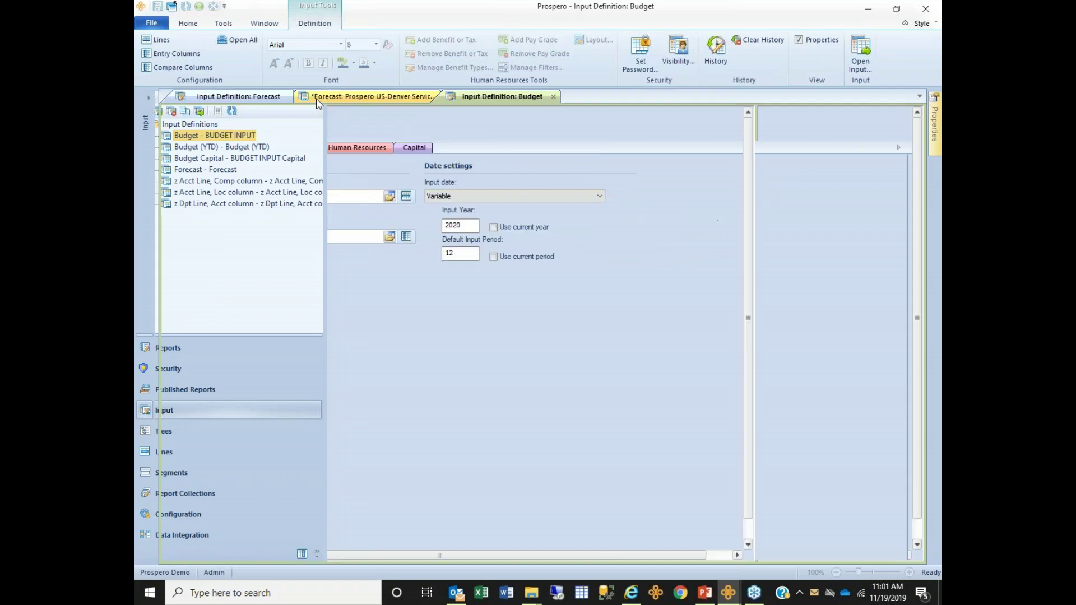
left_click_drag(201, 195, 178, 196)
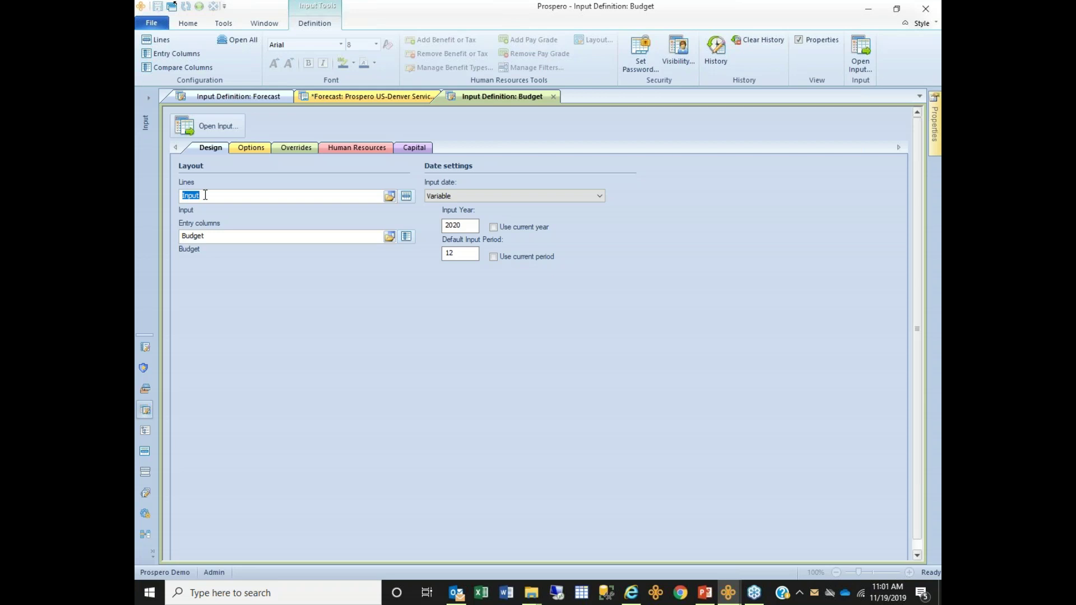
In the Budget definition's overrides, browse the Sales Override's location tree from Total Company by Region to Midwest 4*, cancelling the selection
left_click(292, 150)
left_click(188, 191)
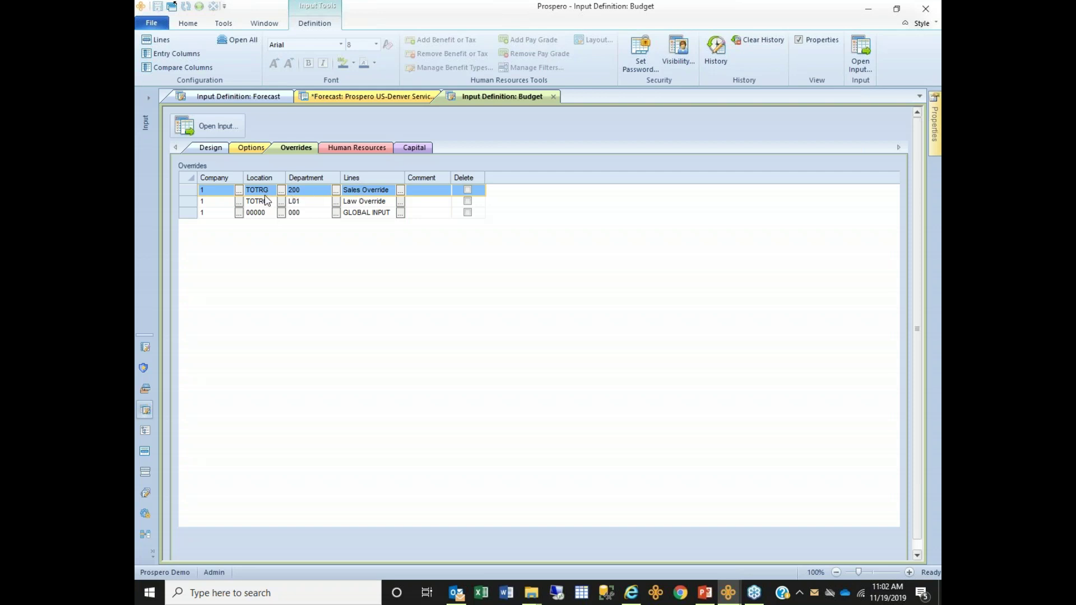
left_click(281, 190)
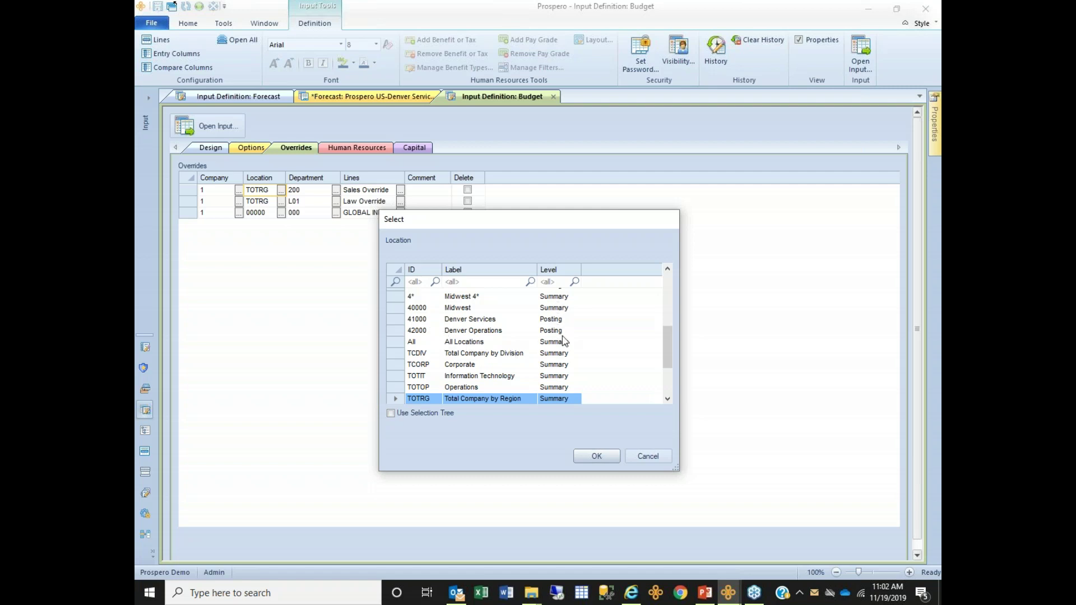
left_click(392, 414)
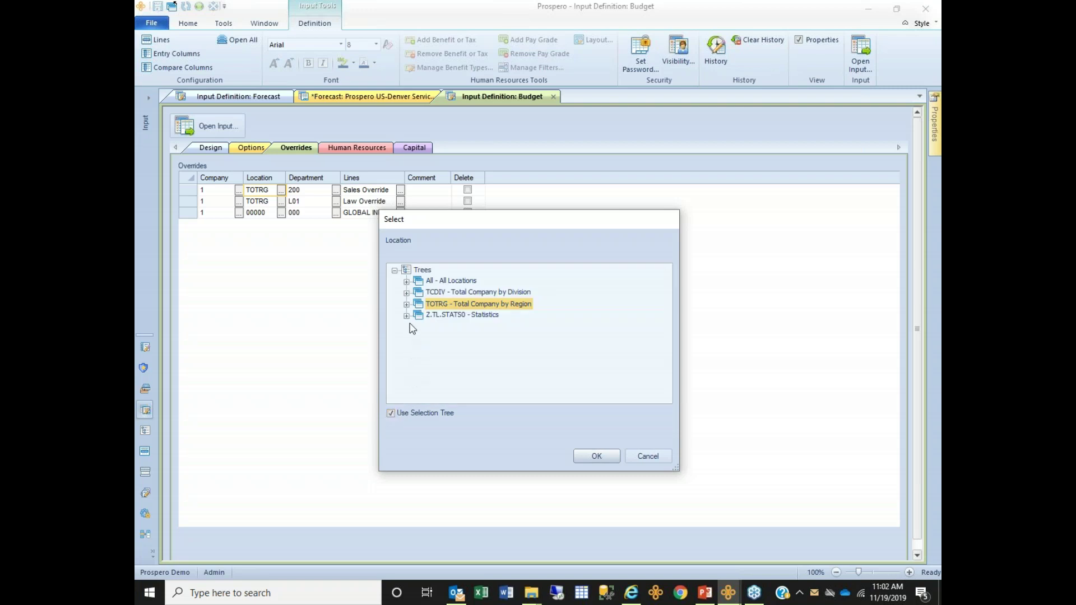
left_click(406, 304)
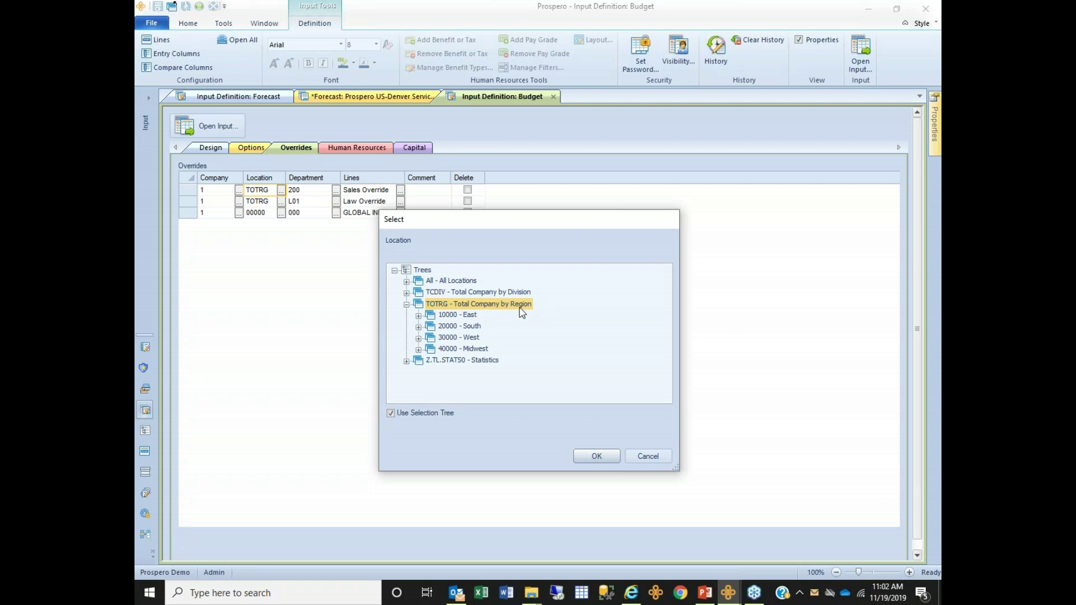
left_click(418, 349)
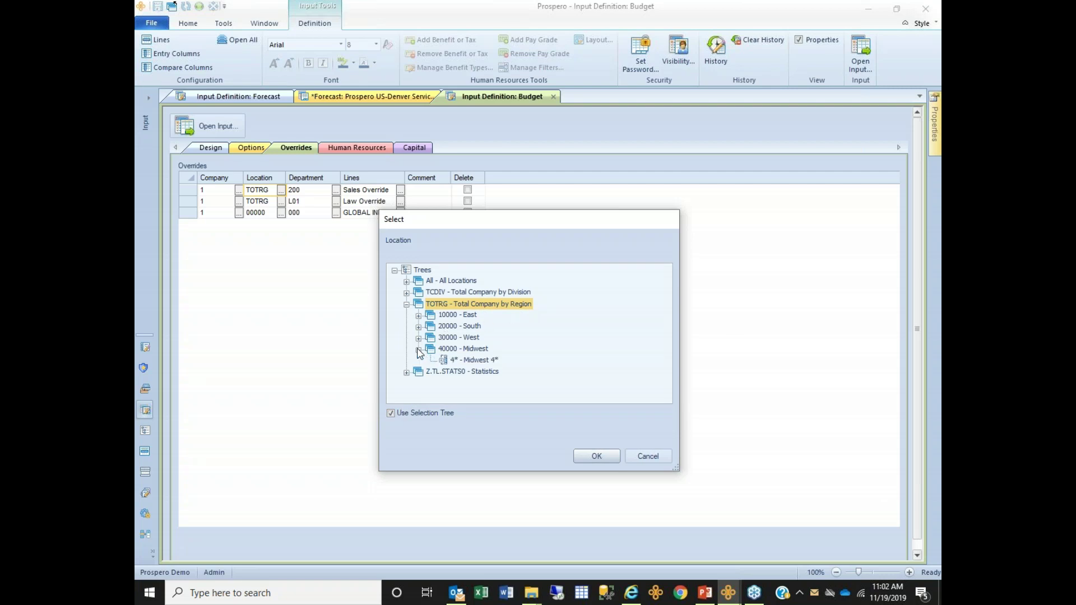
left_click(477, 360)
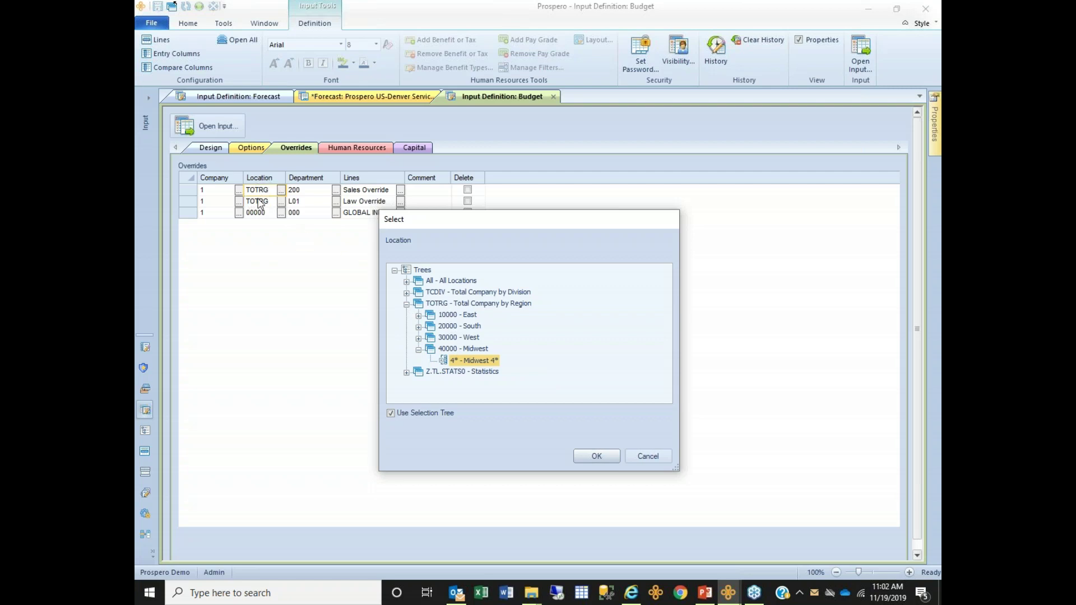
double_click(430, 304)
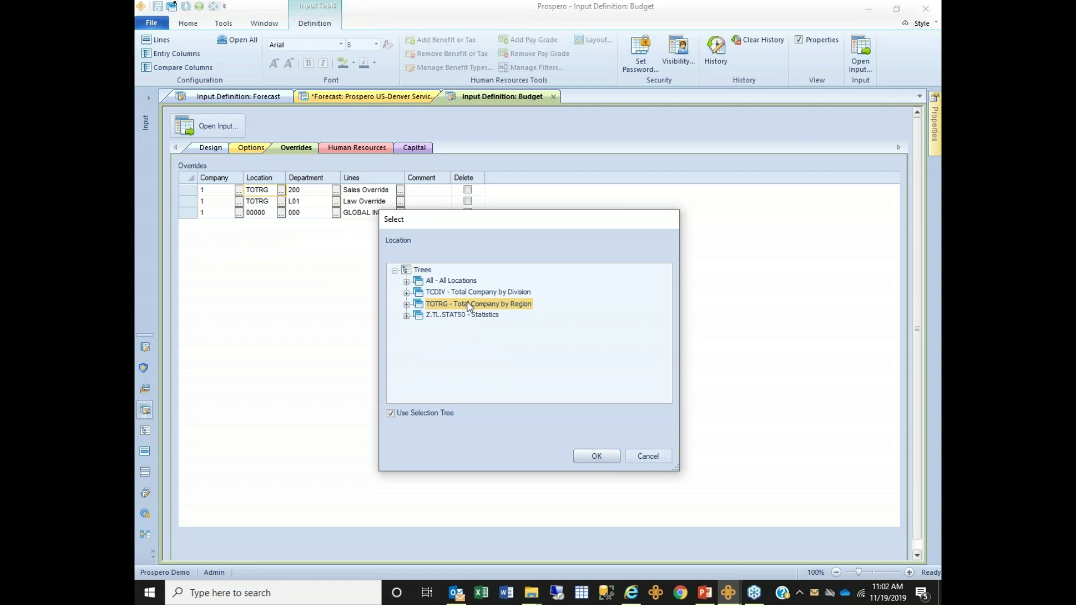
left_click(407, 304)
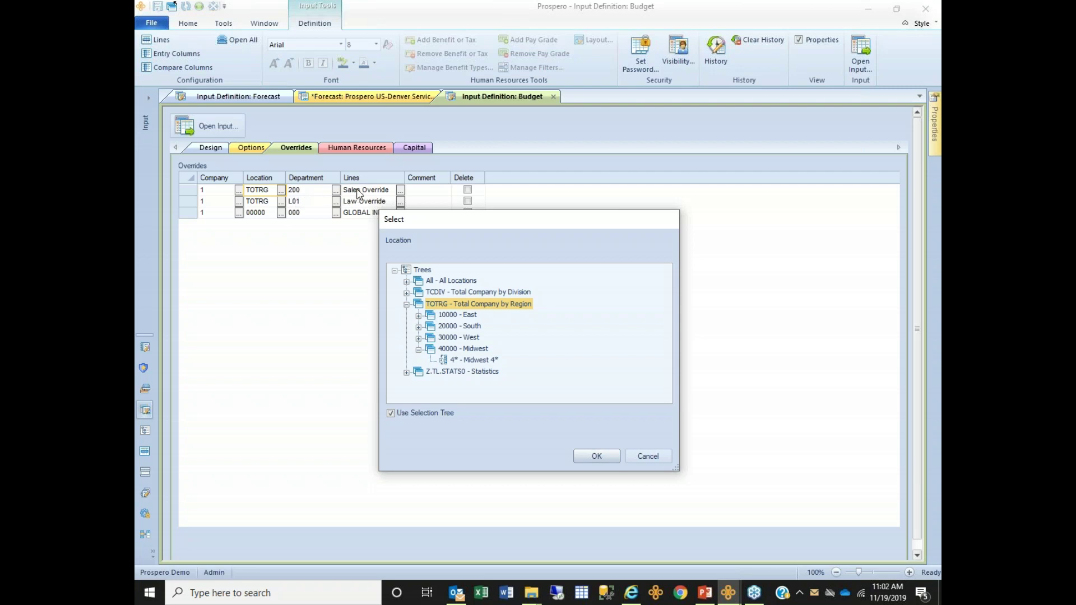
left_click(483, 360)
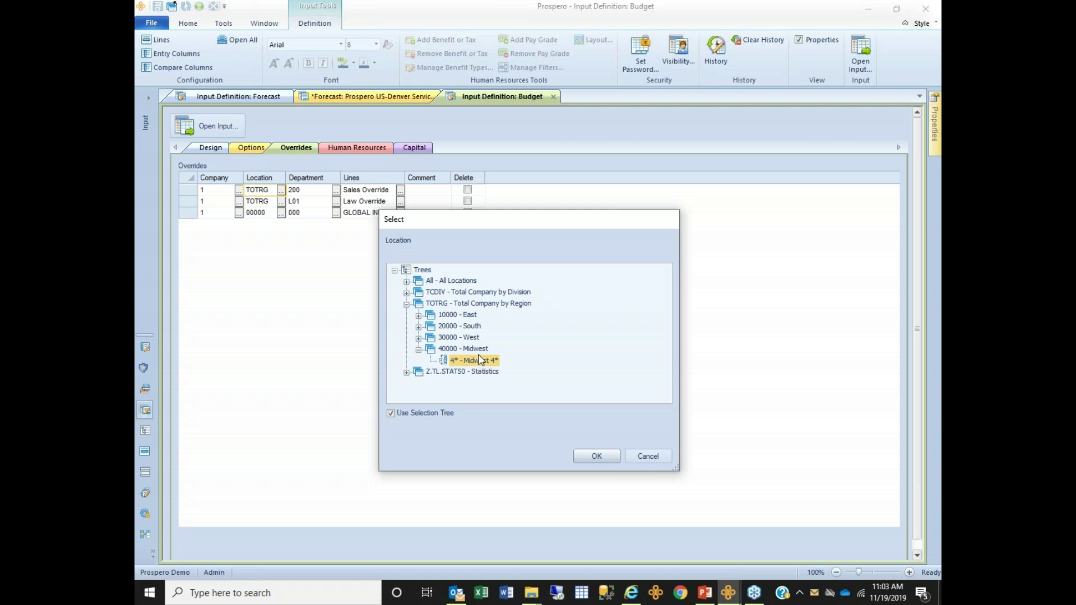
left_click(655, 456)
Open the Budget definition's Human Resources settings and examine the natural account choices for H_MAINTENANCE compensation, cancelling the selection
left_click(335, 152)
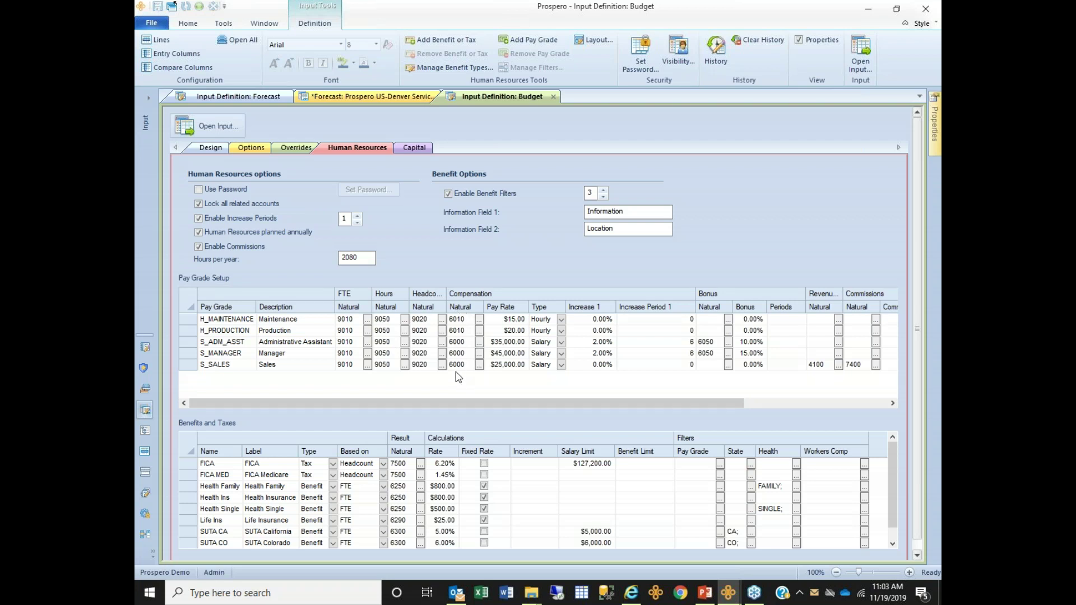
left_click(477, 320)
left_click(479, 318)
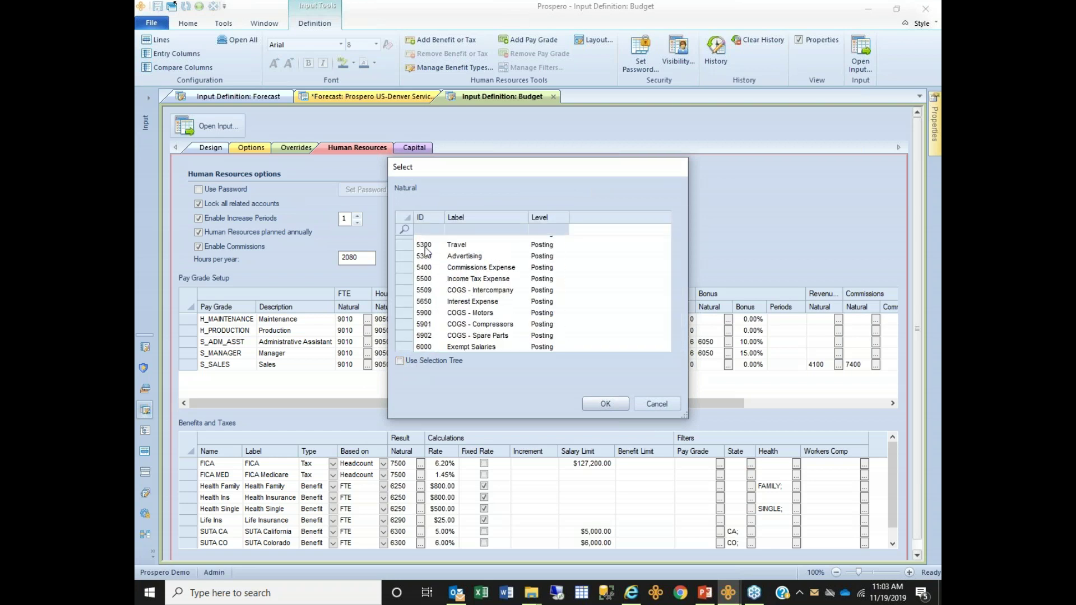
left_click_drag(495, 178, 757, 158)
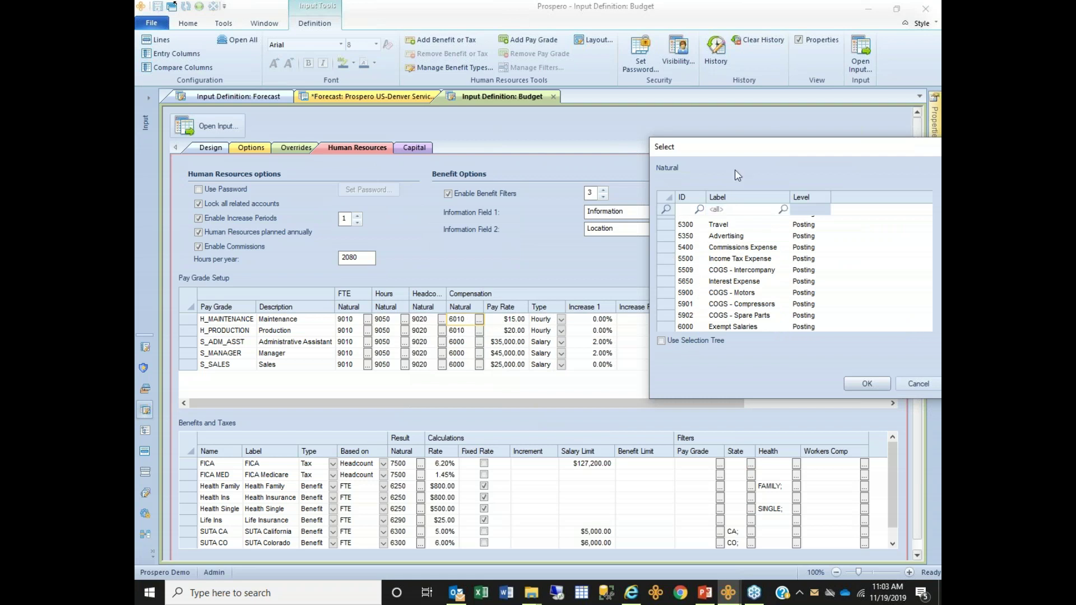
left_click_drag(776, 148, 719, 152)
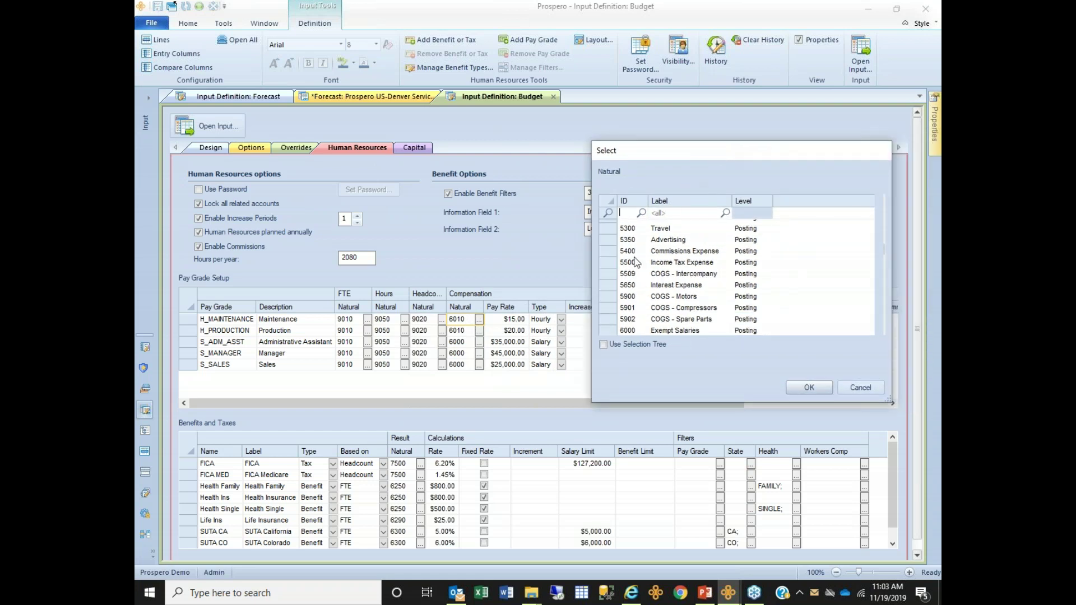
left_click(858, 388)
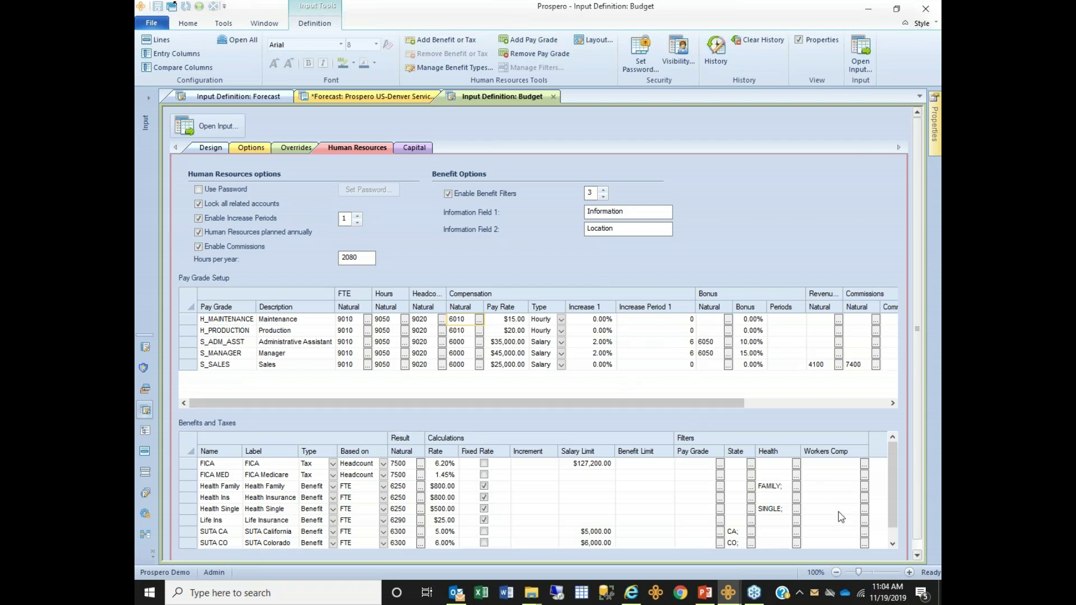
Examine the Benefits and Taxes setup, highlighting the FICA and FICA MED taxes and the Health Family, Health Ins and Health Single benefits
left_click(917, 556)
left_click(918, 556)
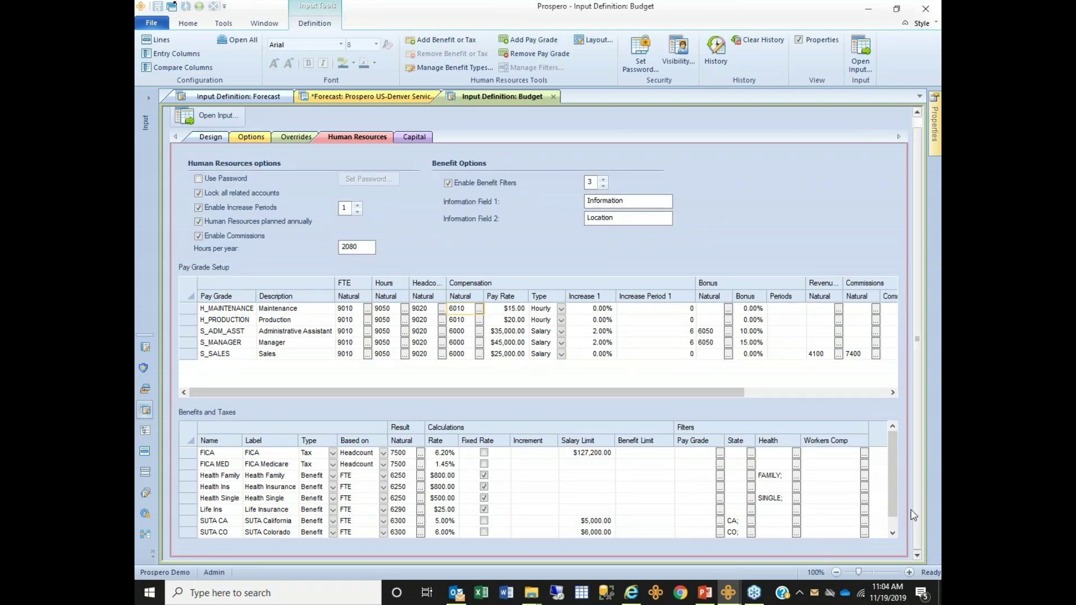
left_click(893, 534)
scroll(892, 480, "up", 1)
left_click(196, 454)
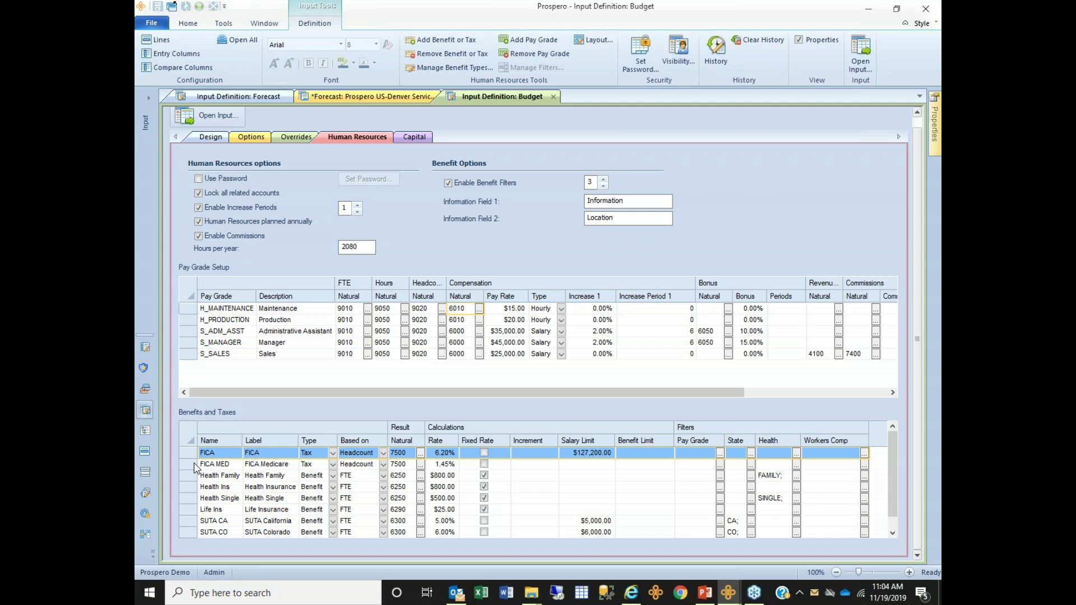
left_click(194, 464, "shift")
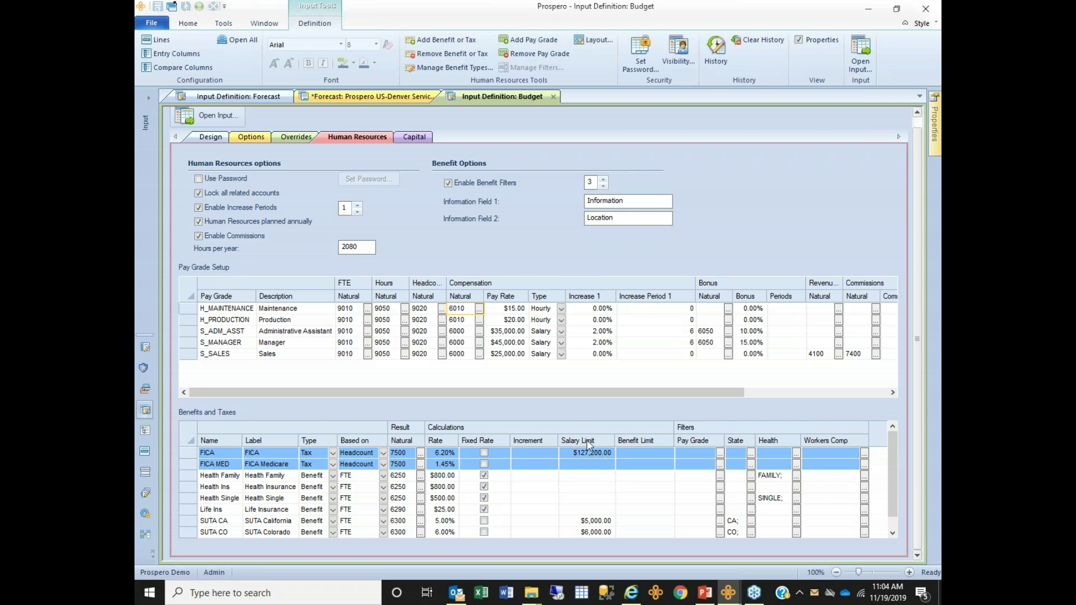
left_click(187, 466)
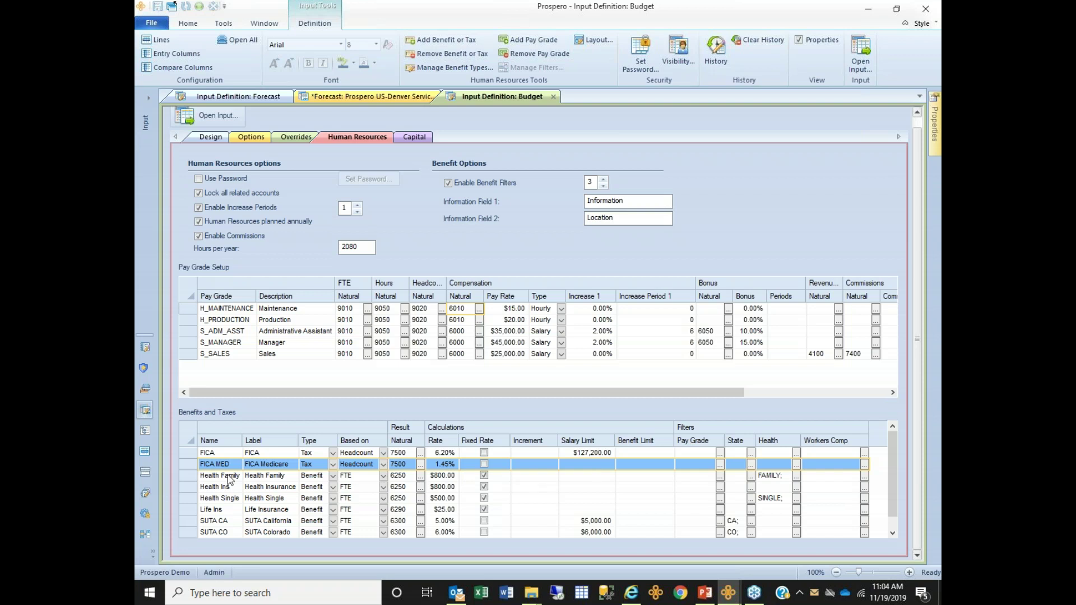
left_click(196, 477)
key("shift+Down")
key("shift+Down")
key("shift+Down")
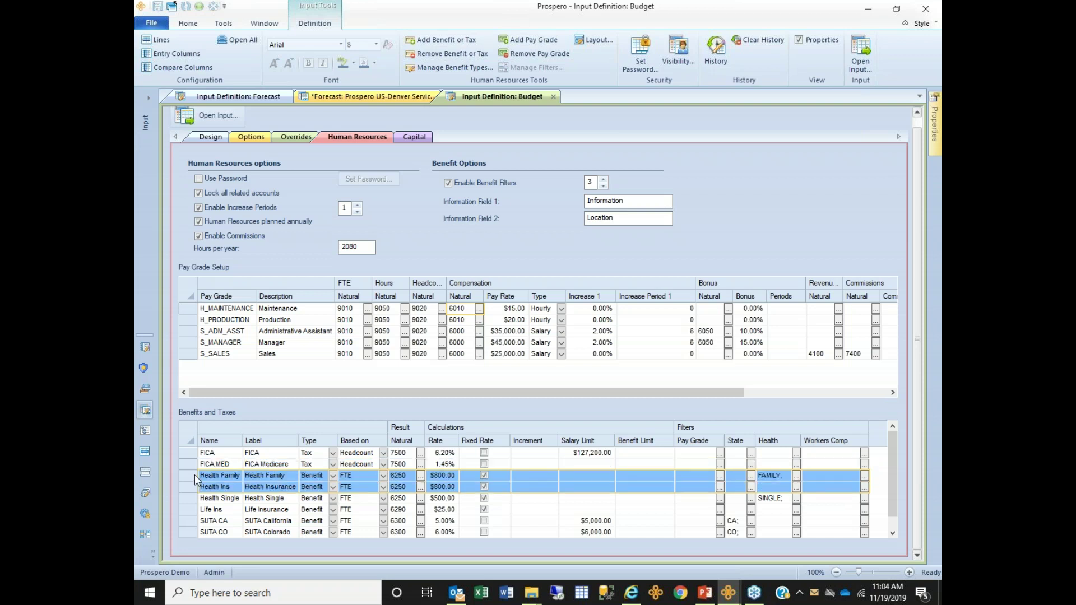
key("shift+Up")
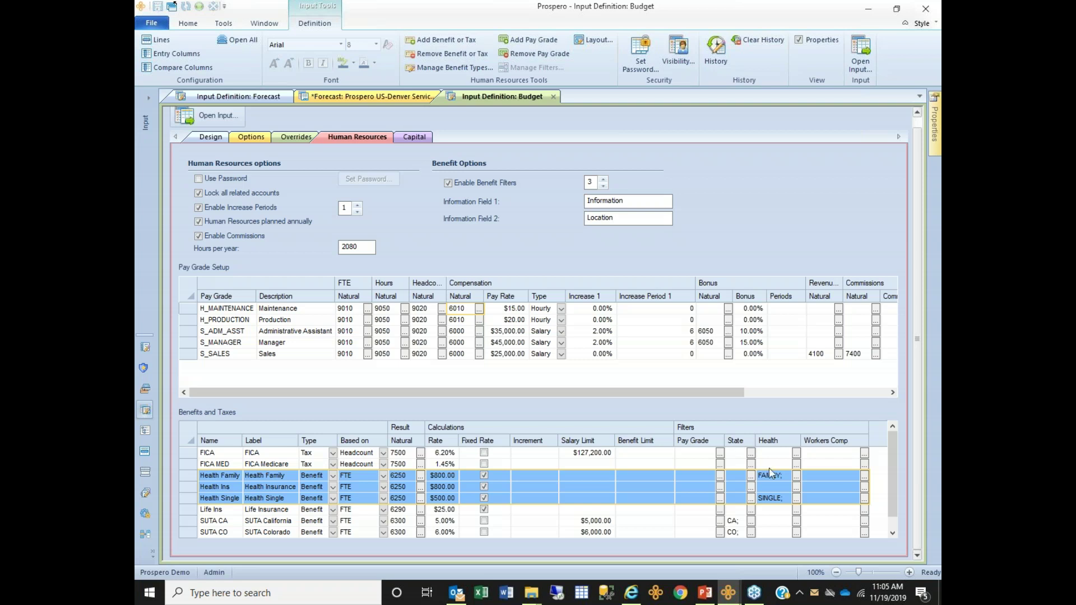
Try adding a PPO value to the Health filter of the Health Family benefit, cancelling the filter changes
left_click(796, 476)
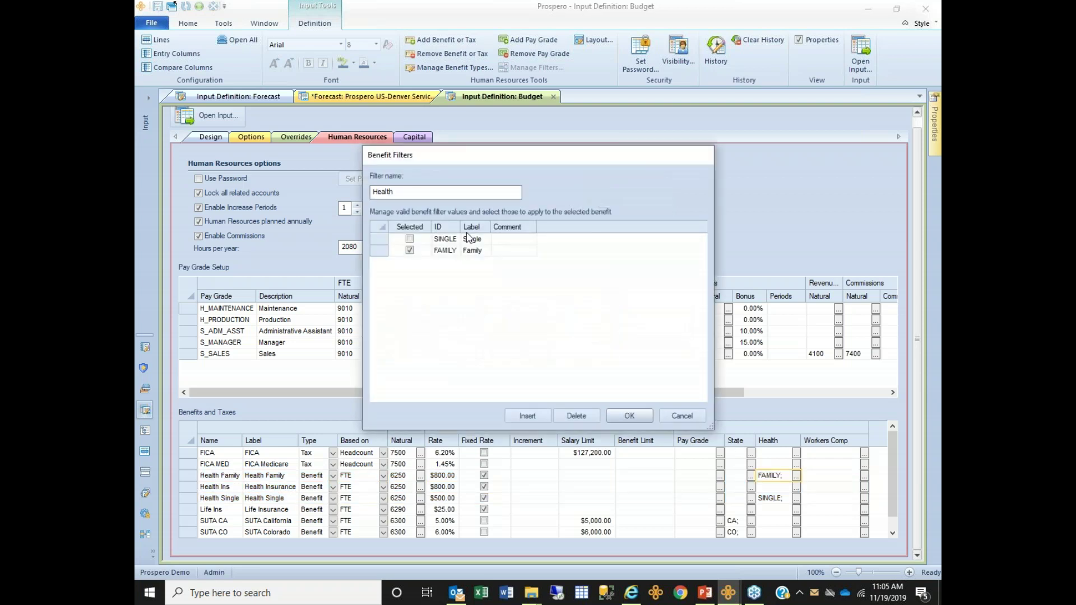
double_click(395, 193)
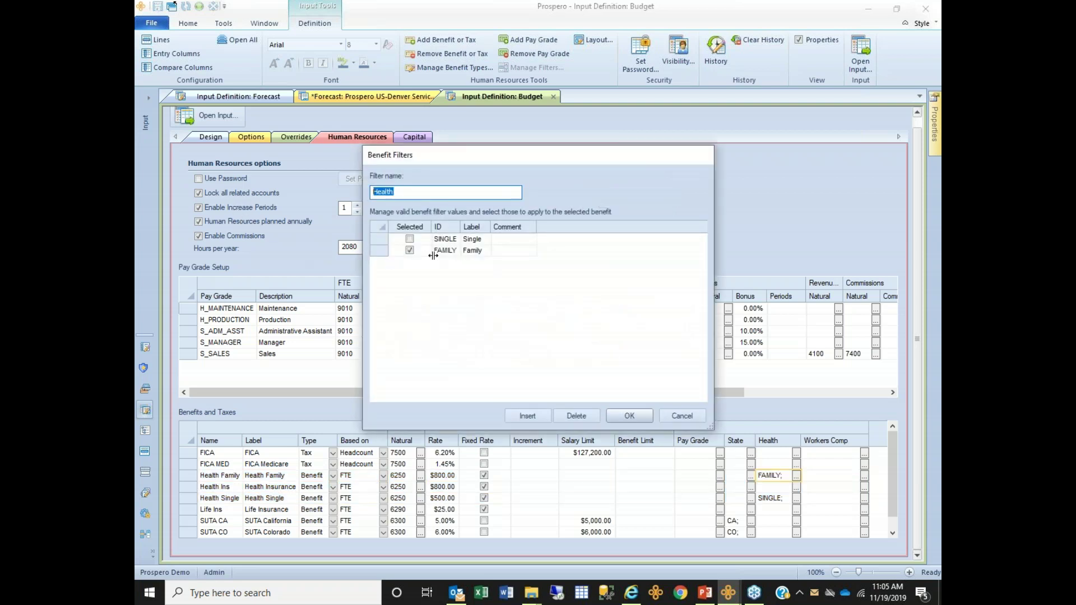
left_click(535, 418)
left_click(445, 262)
type("PP")
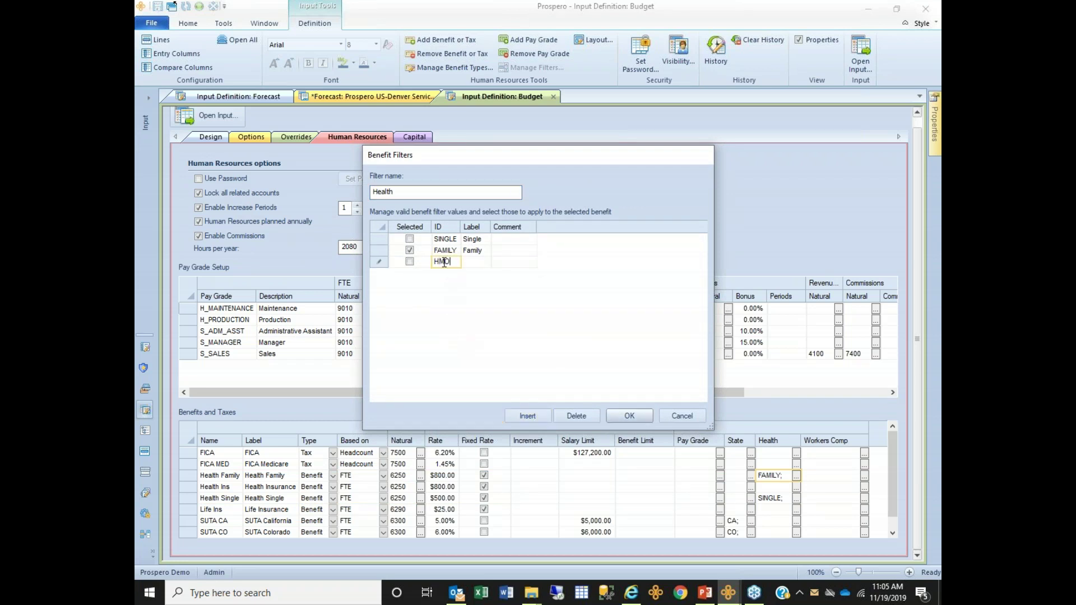
type("OOO")
left_click(532, 418)
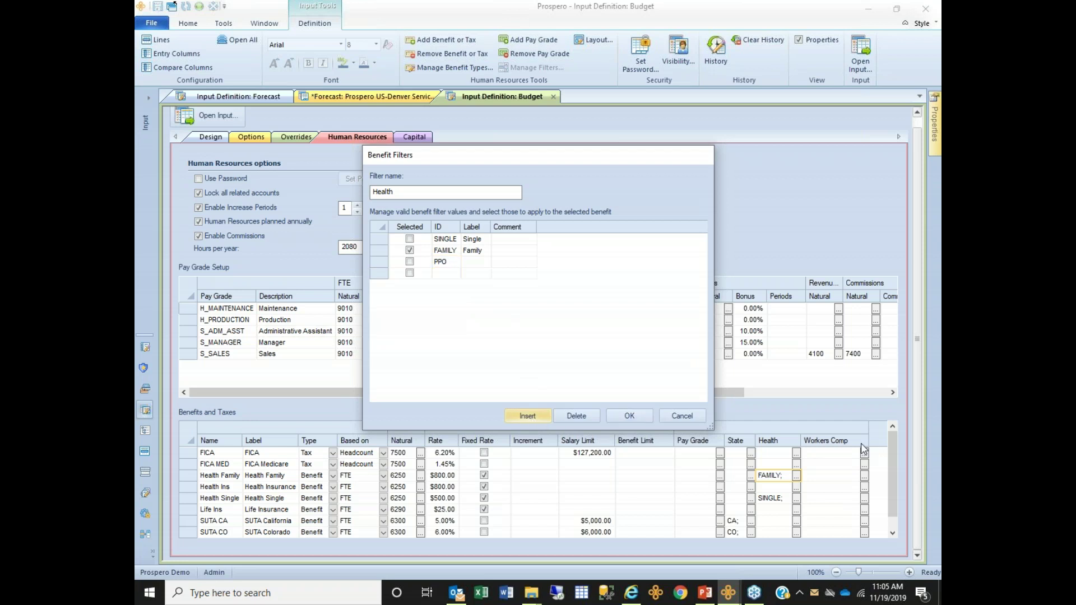
left_click(695, 418)
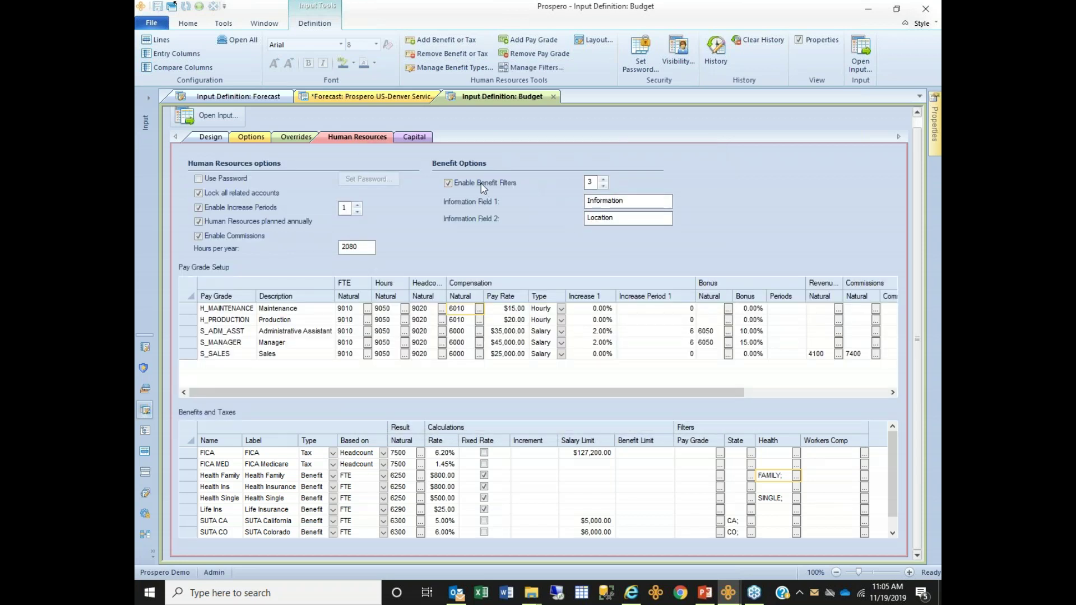
Set the number of enabled benefit filters to 4 and bring the added filter column into view
left_click(604, 179)
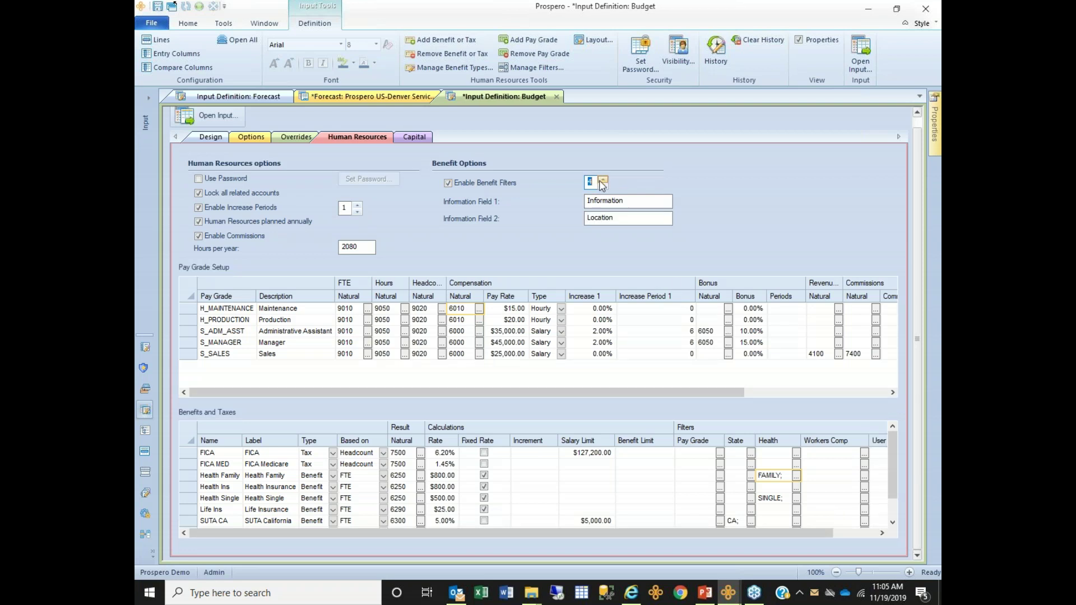
left_click(877, 535)
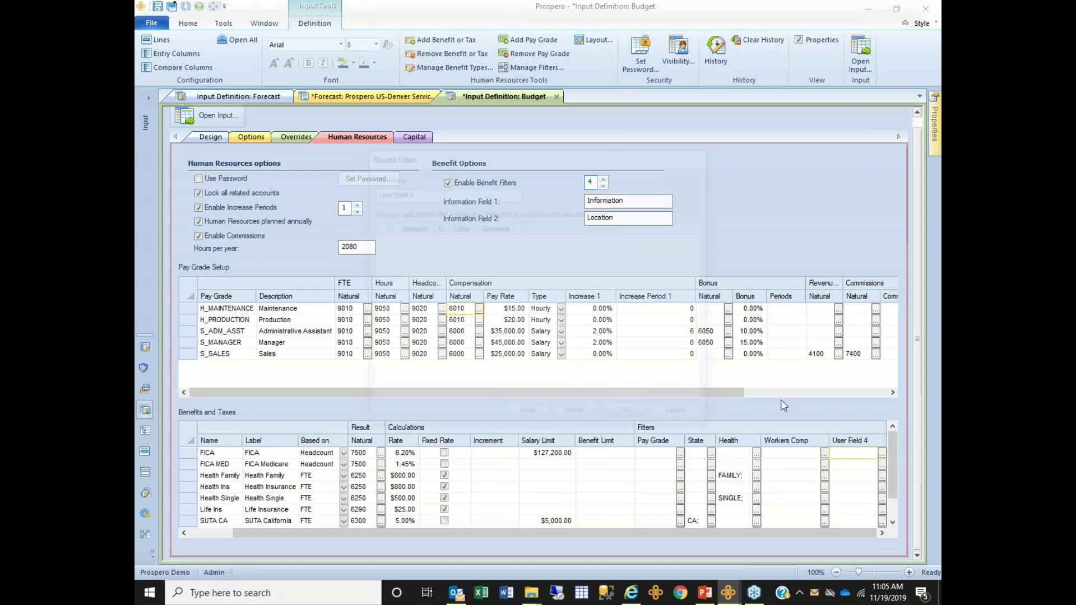
Try renaming the User Field 4 benefit filter as Pension/401k, starting from the FICA row
left_click(882, 453)
left_click_drag(413, 192, 365, 195)
type("Pens")
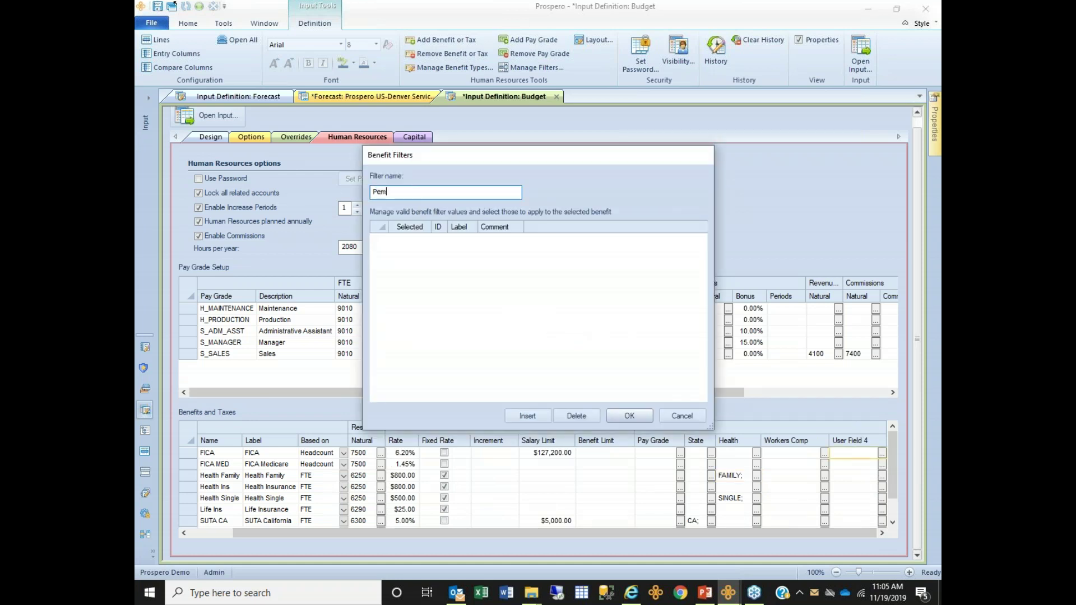
key("BackSpace")
key("BackSpace")
type("nsion/401k")
Try adding the filter IDs A, B and C to the Pension/401k benefit filter, cancelling the filter changes
left_click(527, 415)
left_click(527, 415)
left_click(527, 415)
left_click(439, 239)
type("A")
key("Return")
type("B")
key("Return")
type("C")
left_click(445, 240)
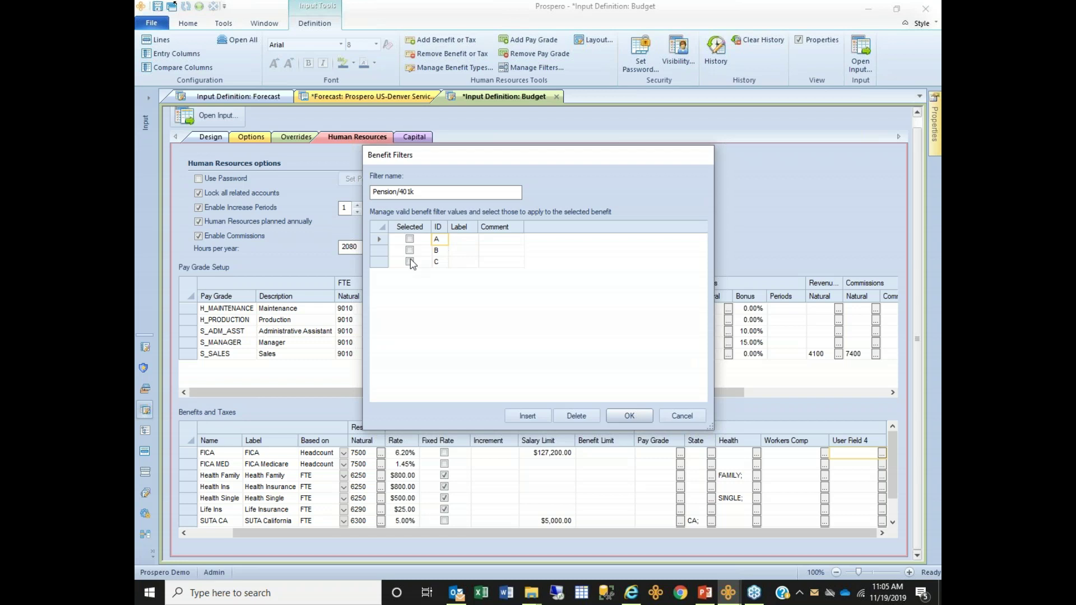
left_click(681, 417)
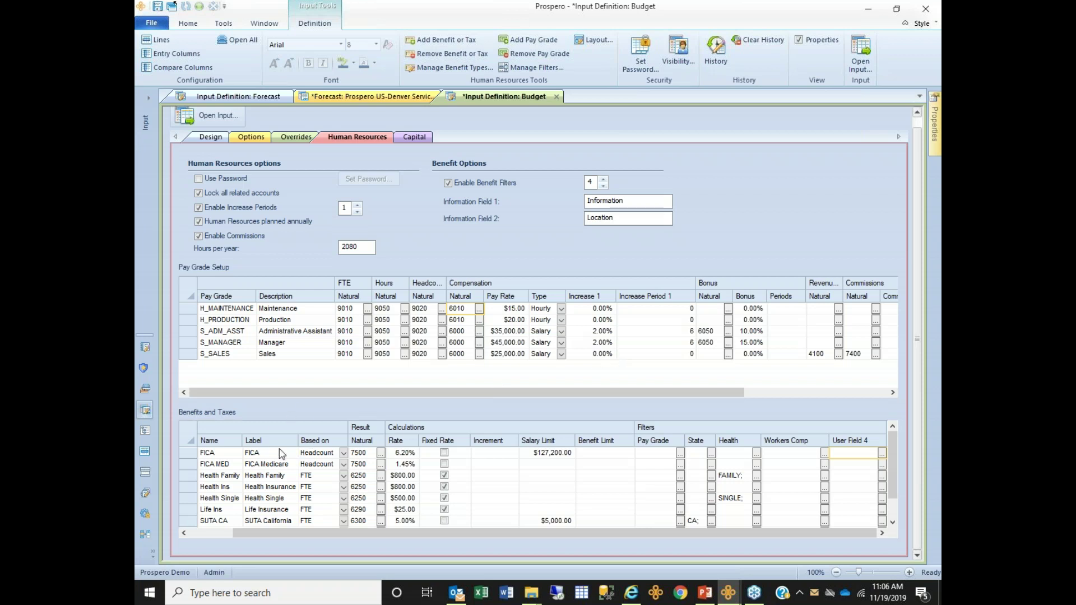
Switch to the Prospero US-Denver Services forecast and view its re-open parameters for company, location and department, cancelling the selection
left_click(371, 98)
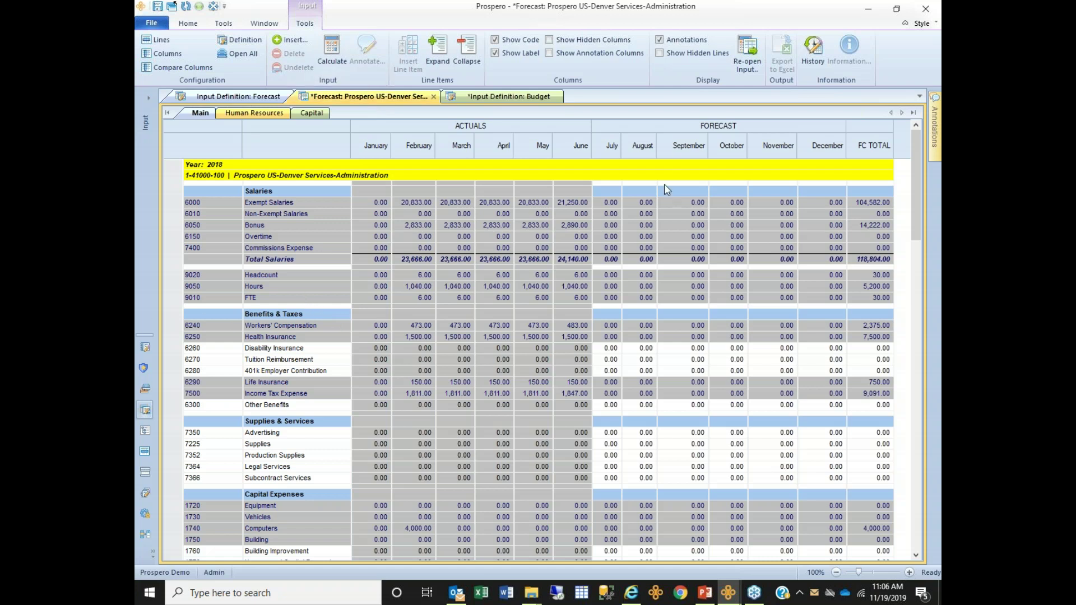
left_click(747, 67)
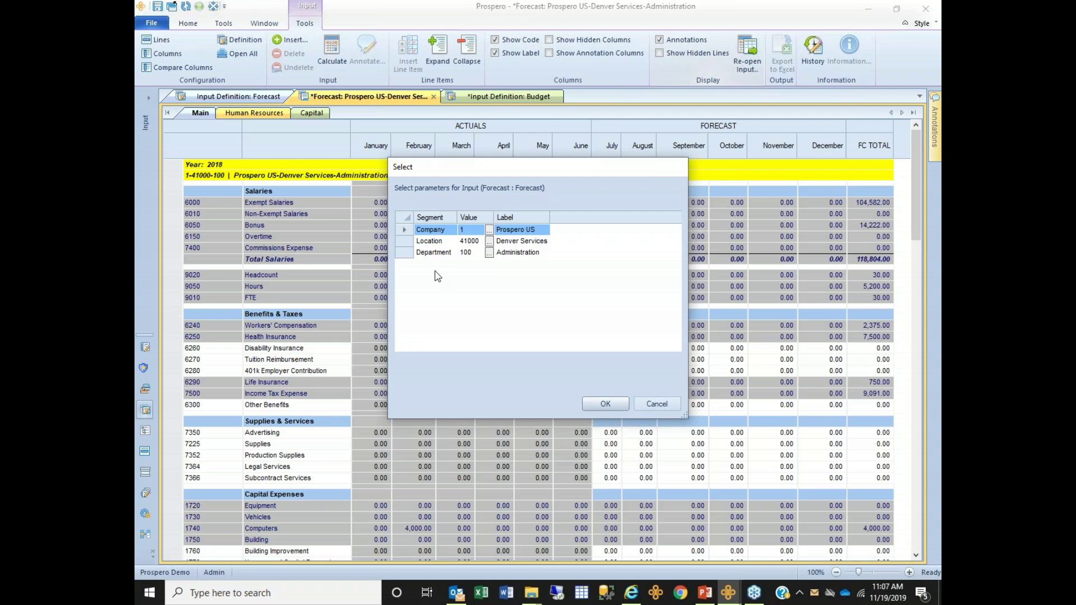
left_click(657, 404)
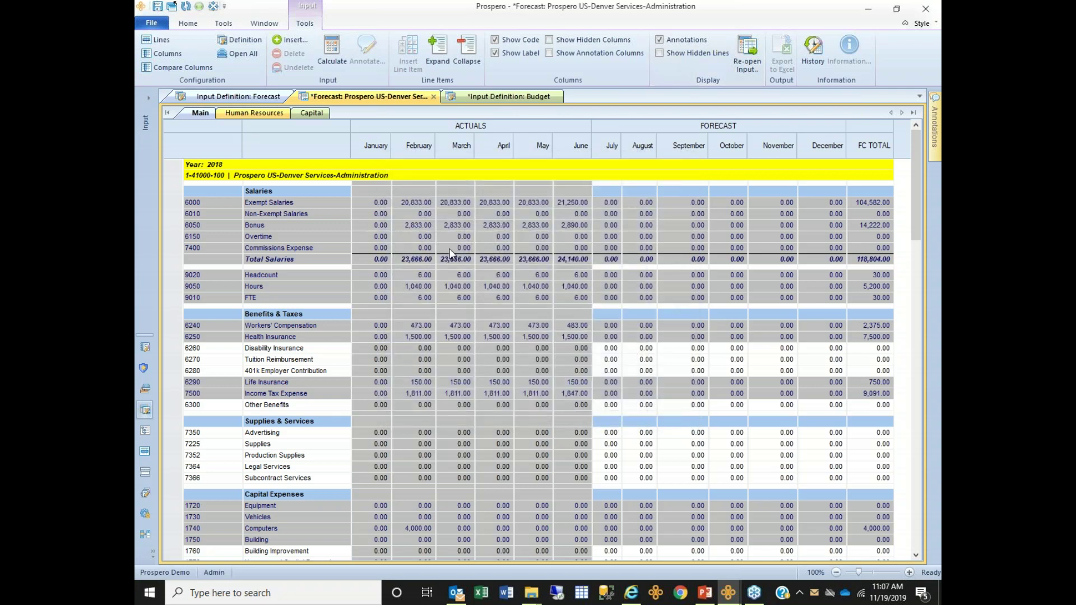
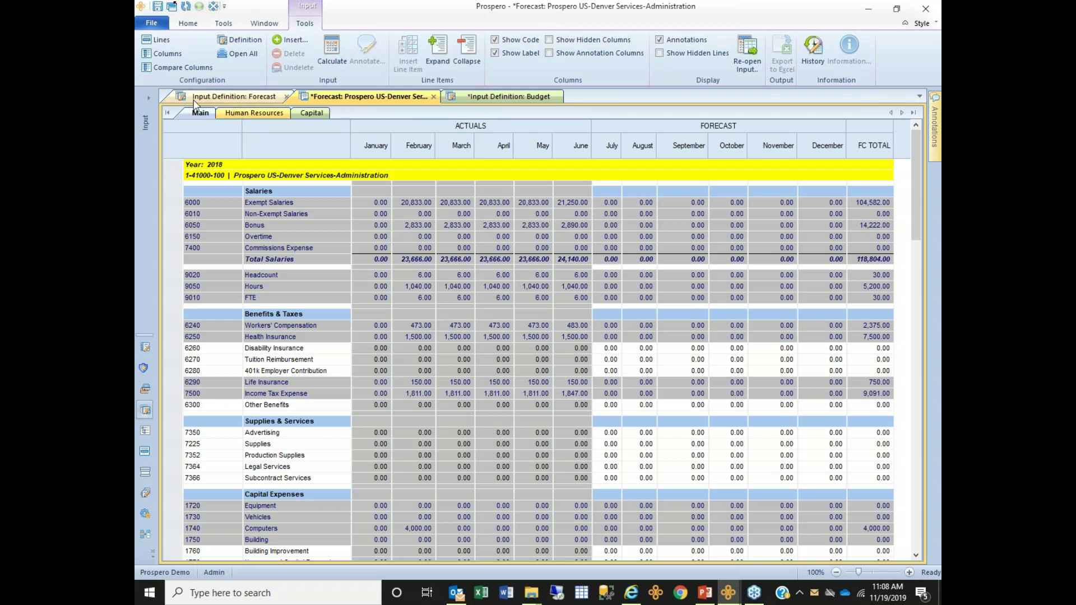
Close all open inputs and definitions, discarding the changes to the US-Denver Services forecast and the Budget input definition
left_click(170, 6)
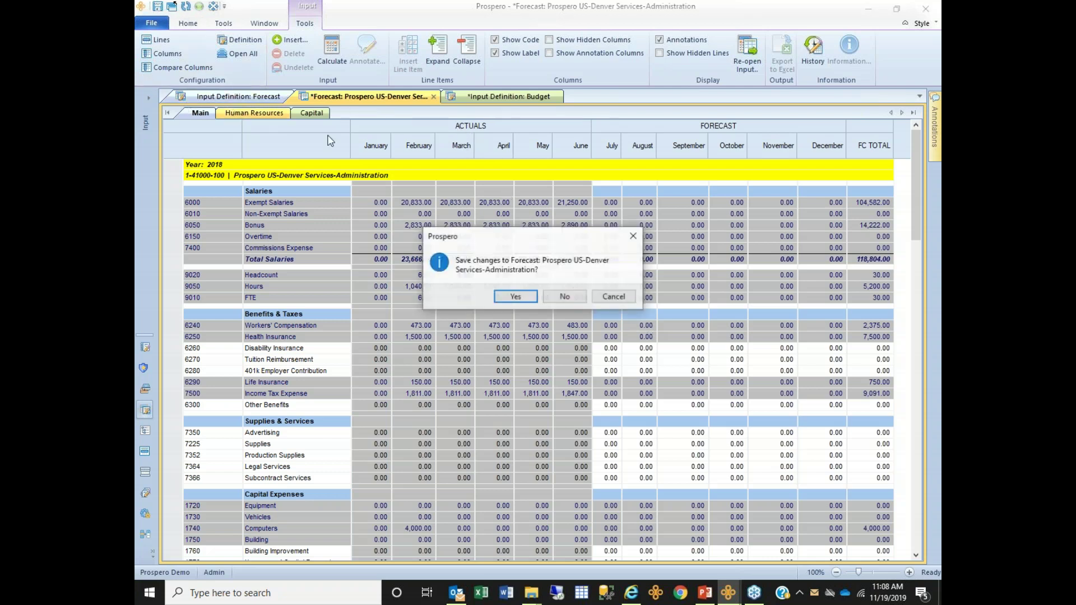
left_click(577, 297)
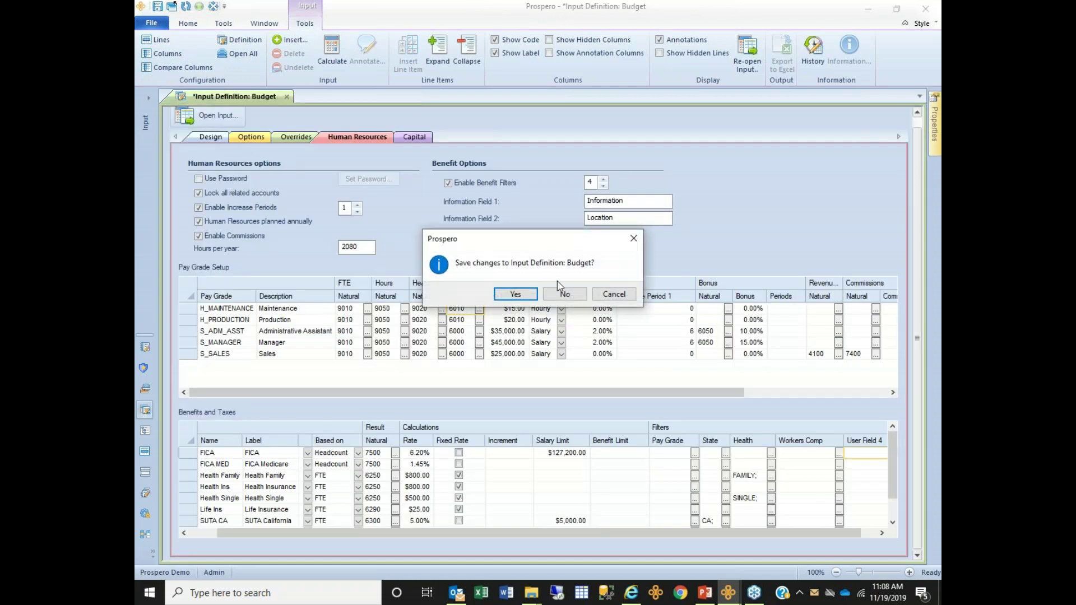
left_click(563, 294)
Widen the input definitions list, then open the z Acct Line, Comp column definition and its input sheet for Denver Services-Administration
left_click(143, 125)
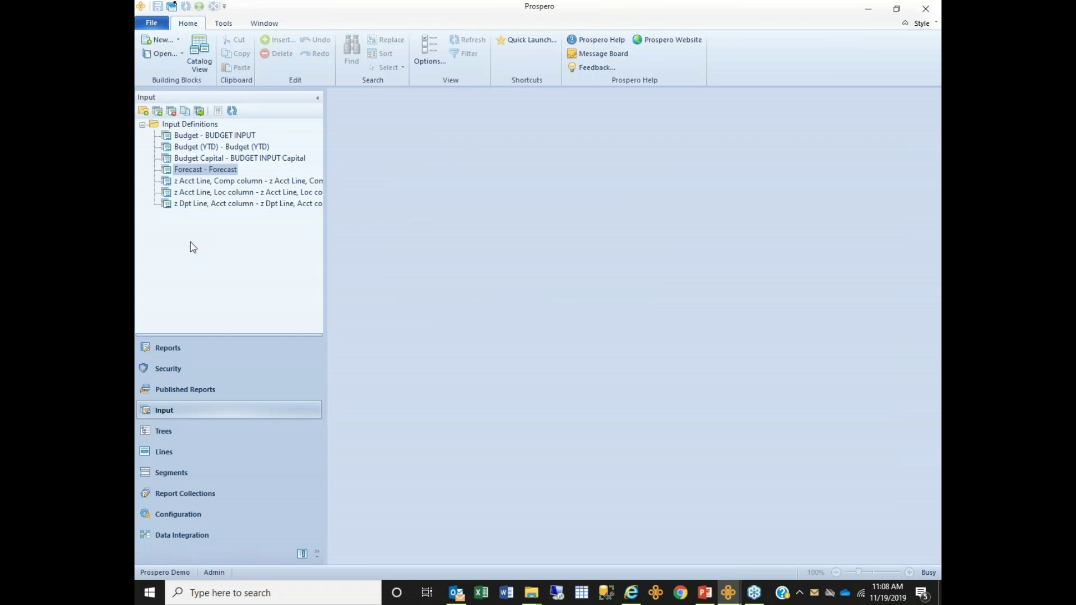
left_click_drag(325, 209, 422, 216)
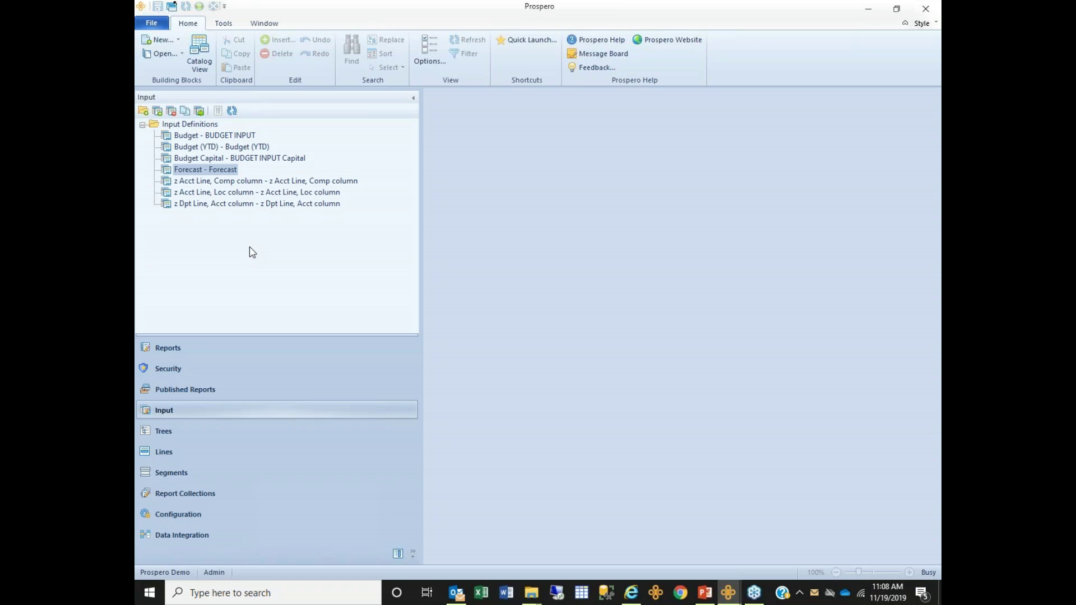
left_click(210, 183)
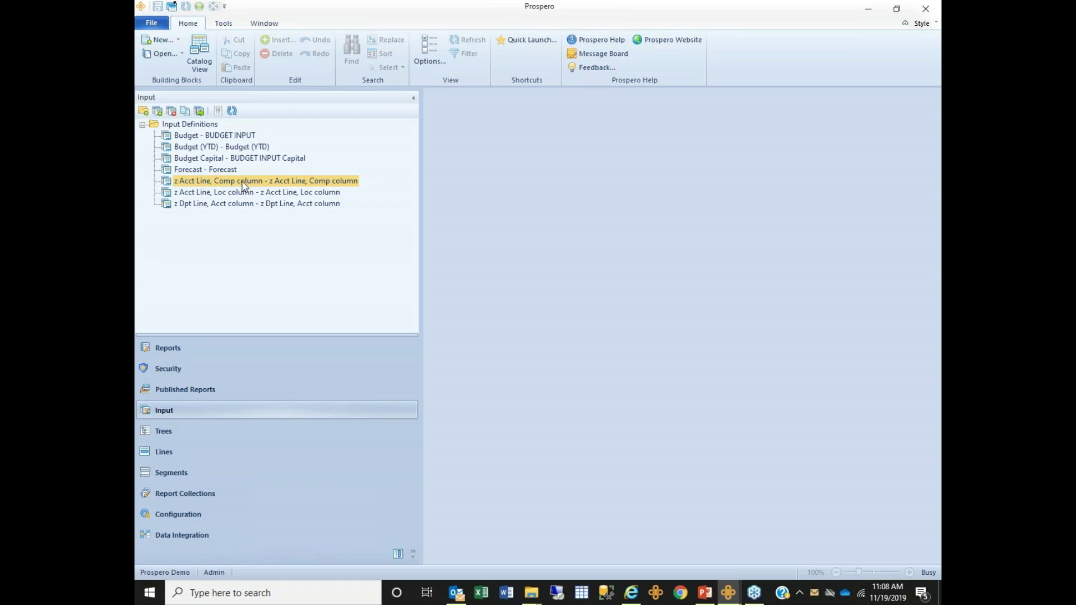
double_click(223, 187)
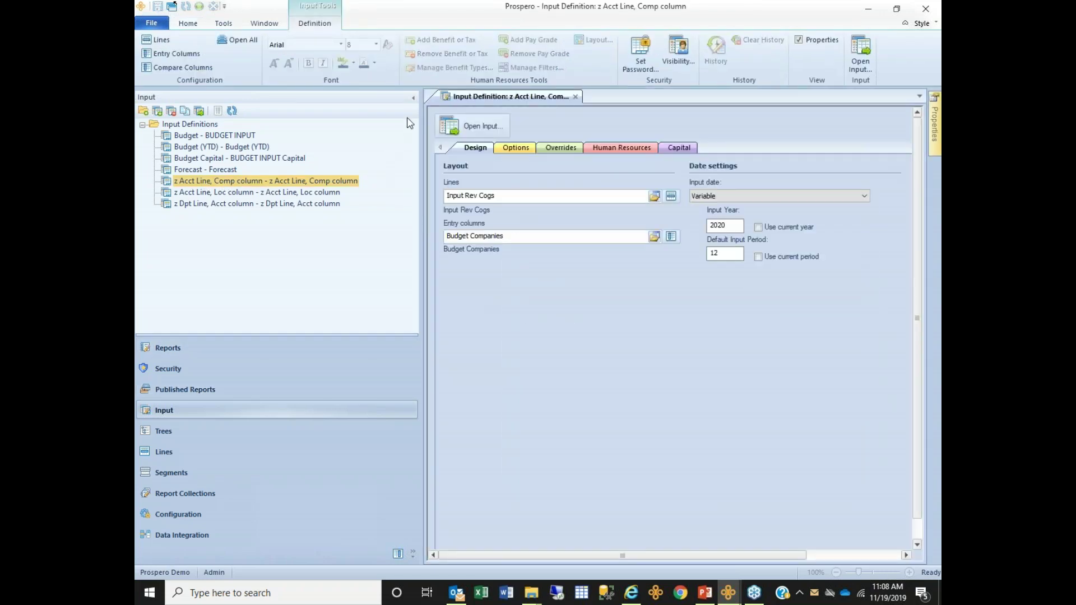
left_click(413, 99)
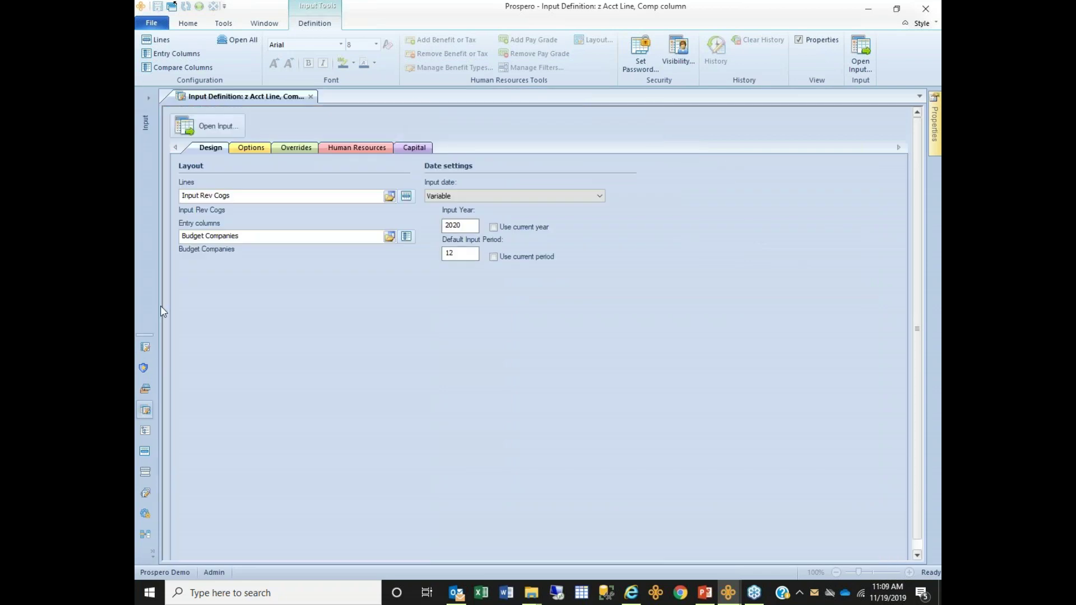
left_click(231, 132)
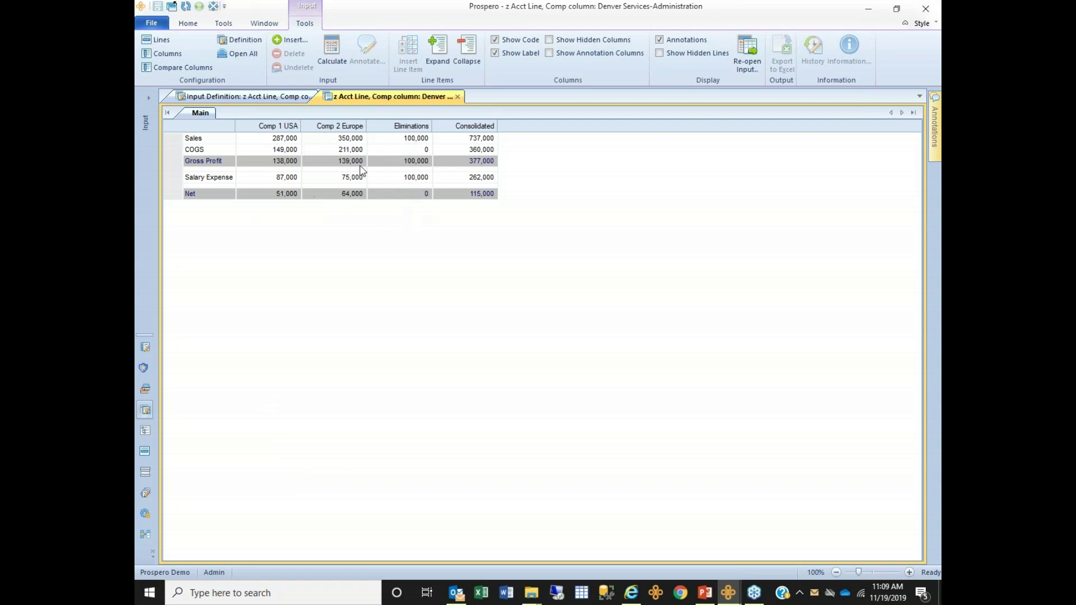
Try setting the Eliminations amounts for both Sales and Salary Expense to 20,000
left_click(418, 139)
type("2")
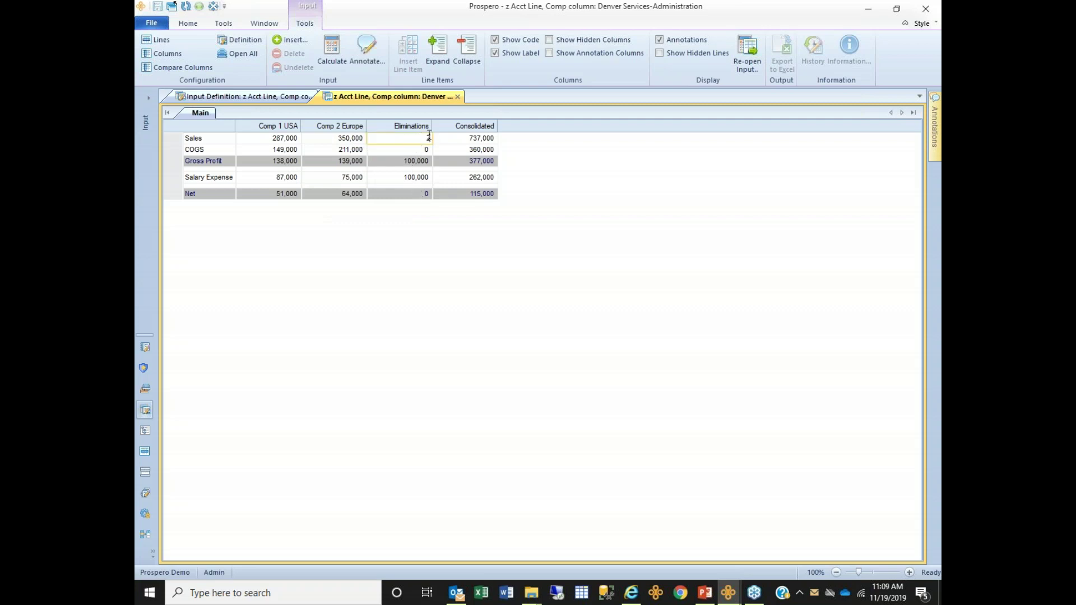
type("0000")
key("Return")
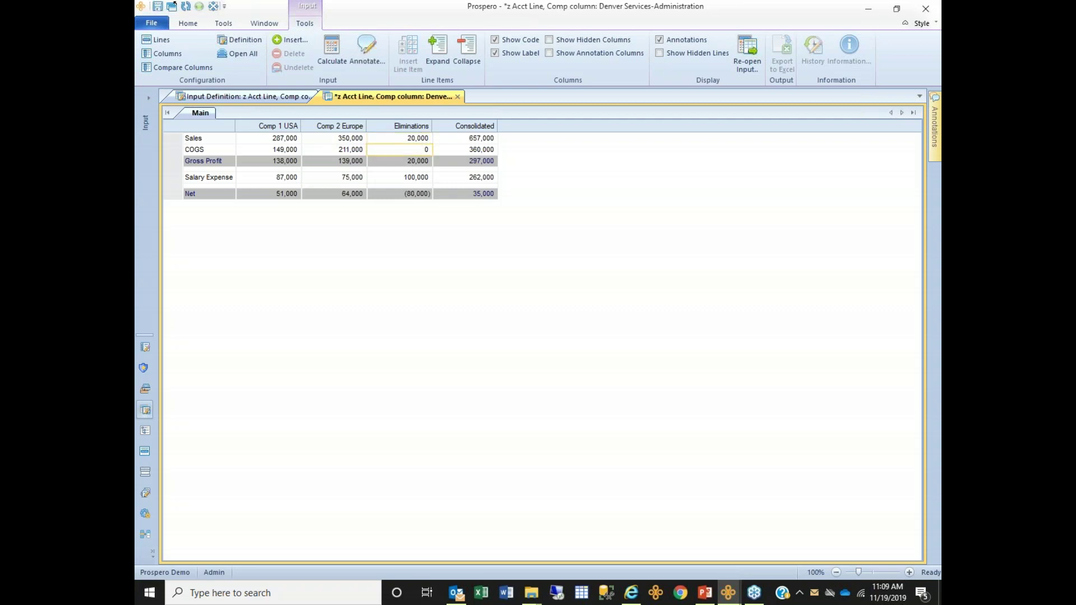
left_click(419, 178)
type("20000")
key("Return")
left_click(420, 139)
left_click(414, 178)
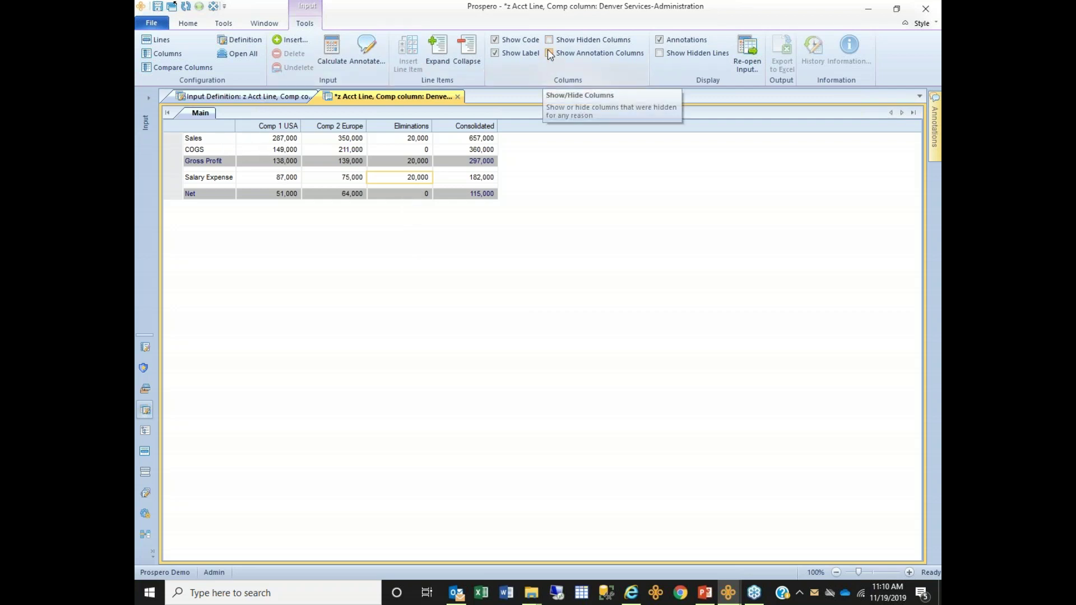
Close the company-column input sheet without saving its changes, and close its input definition
left_click(660, 53)
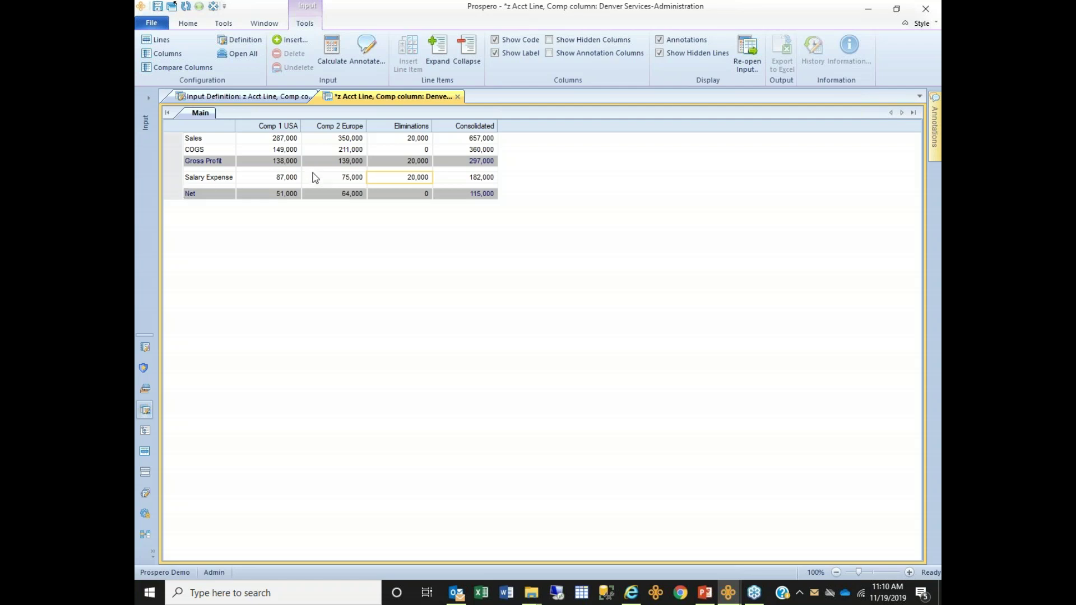
left_click(457, 98)
left_click(560, 296)
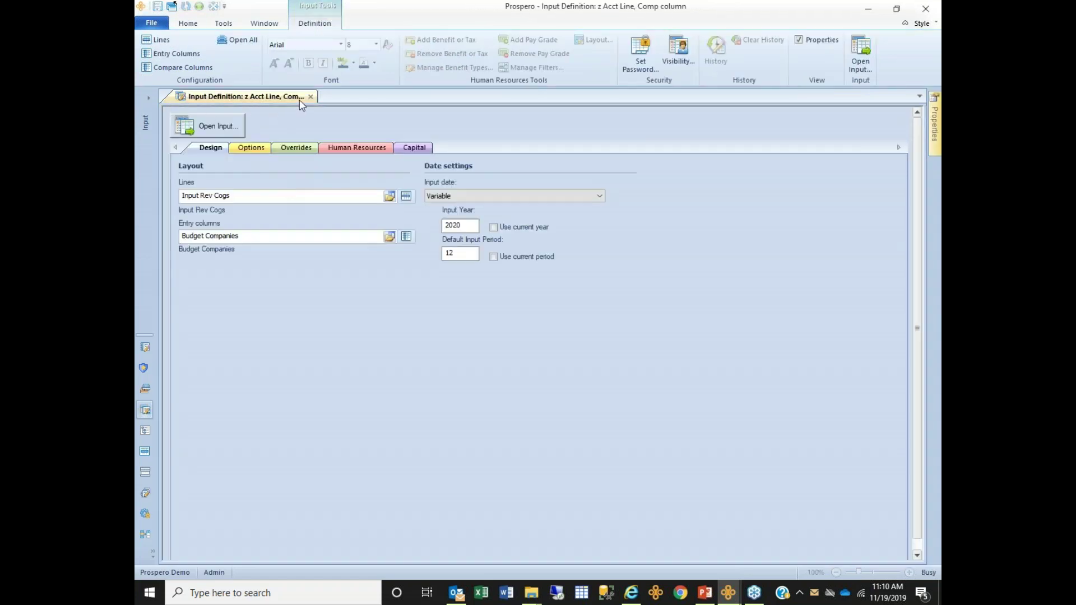
left_click(310, 97)
Open the z Acct Line, Loc column input definition and its input sheet to view accounts by location
left_click(145, 99)
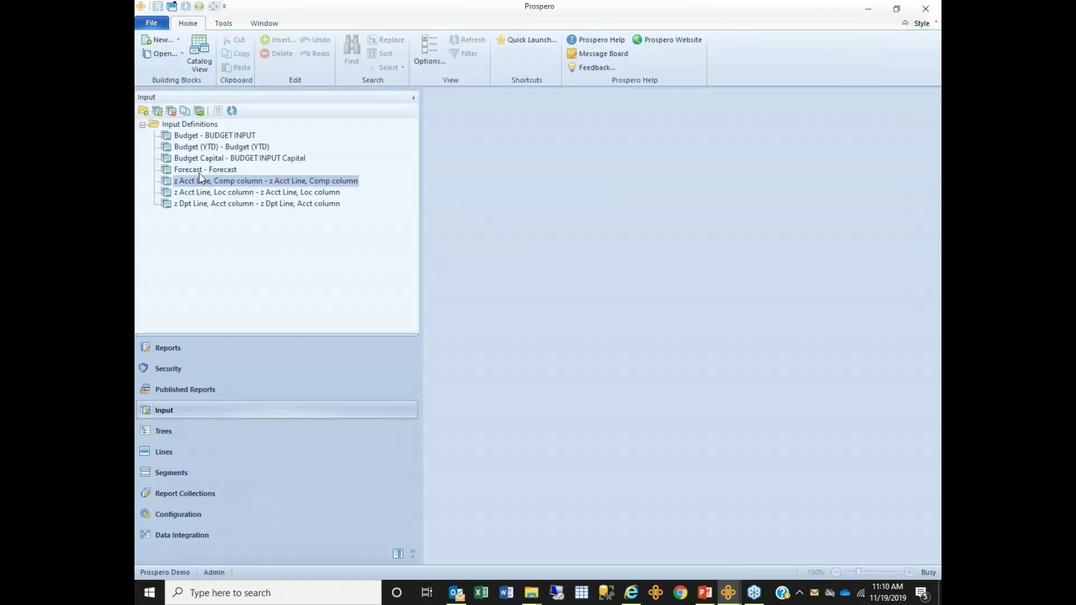
left_click(230, 193)
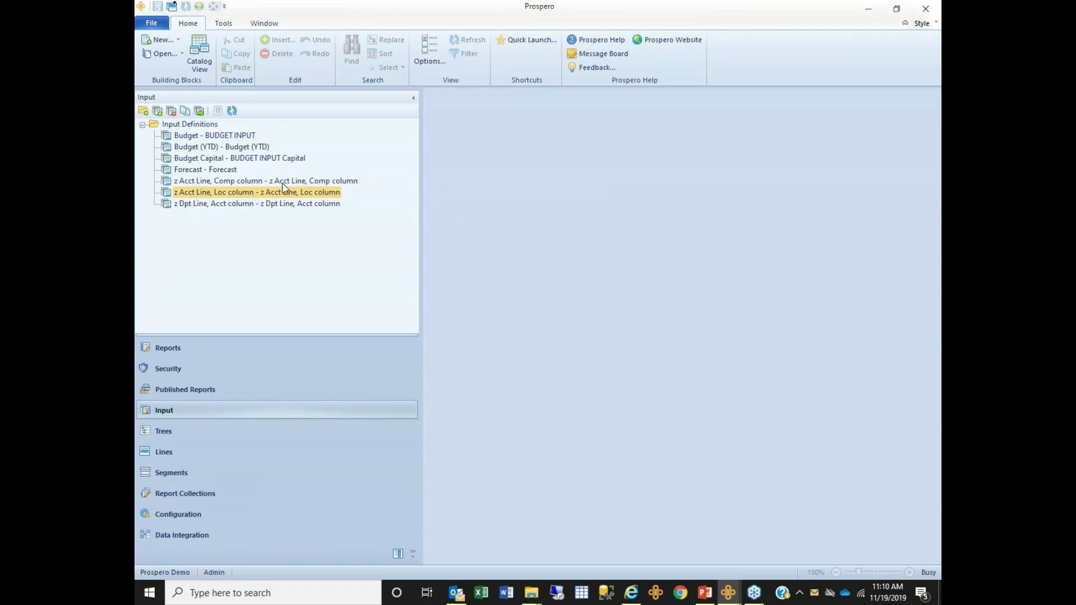
double_click(251, 194)
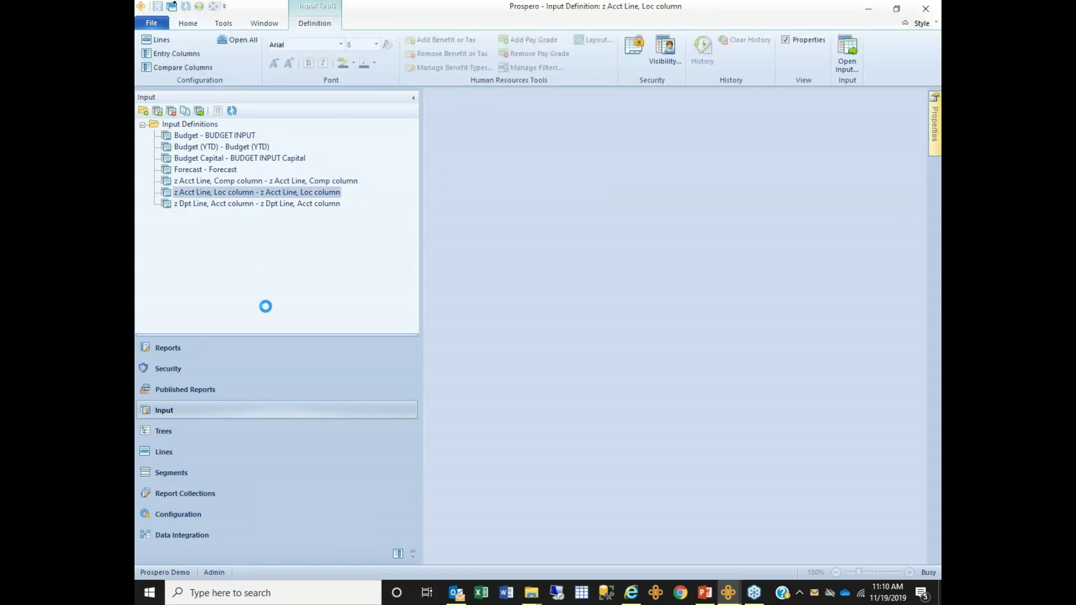
left_click(413, 97)
left_click(217, 132)
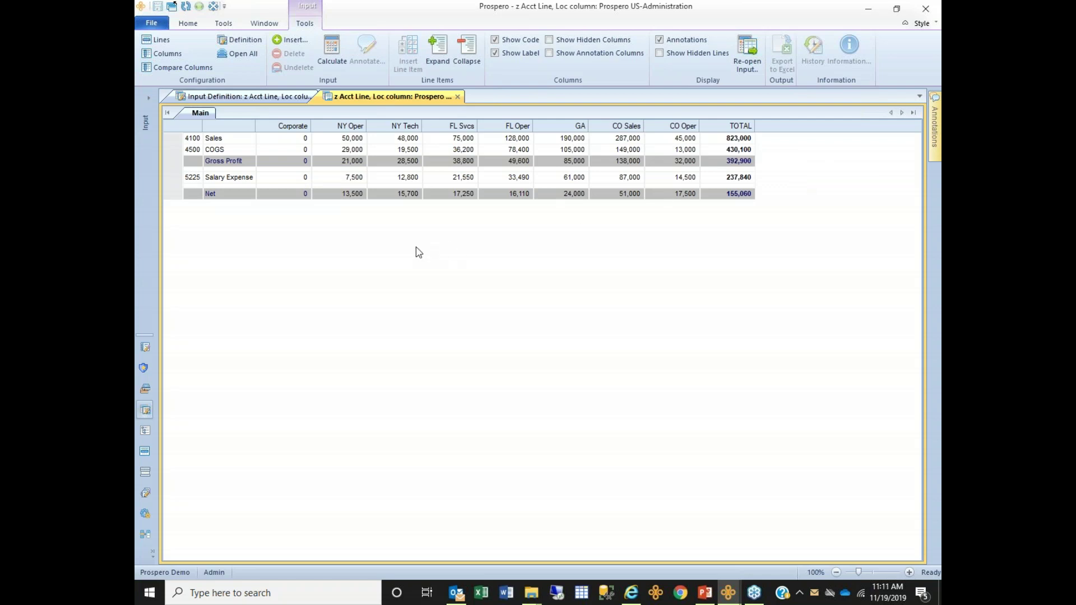
Open the z Dpt Line, Acct column input definition and collapse the input definitions list
left_click(149, 98)
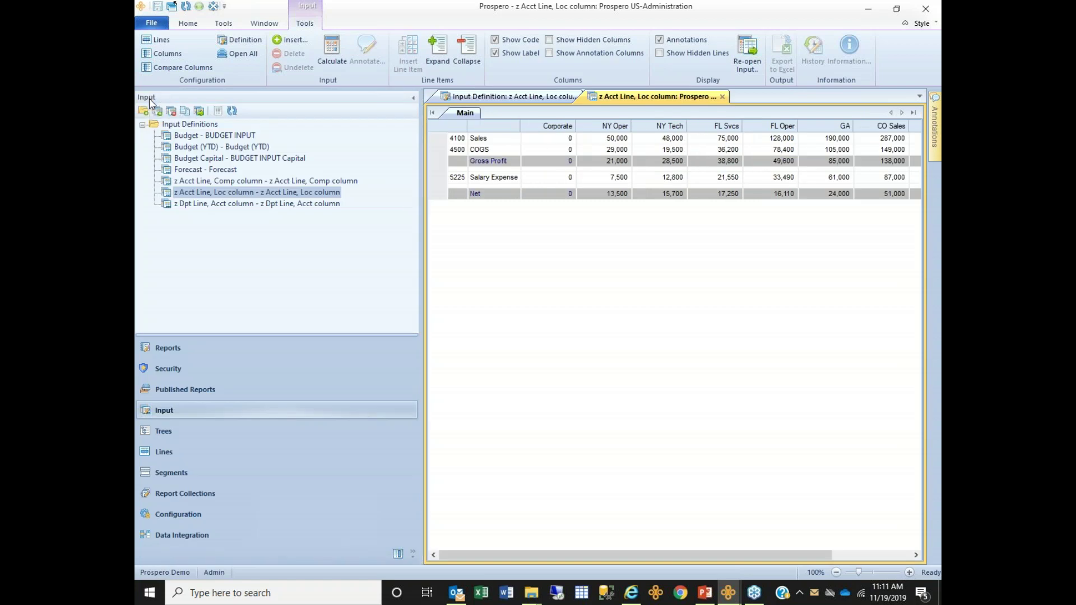
double_click(220, 205)
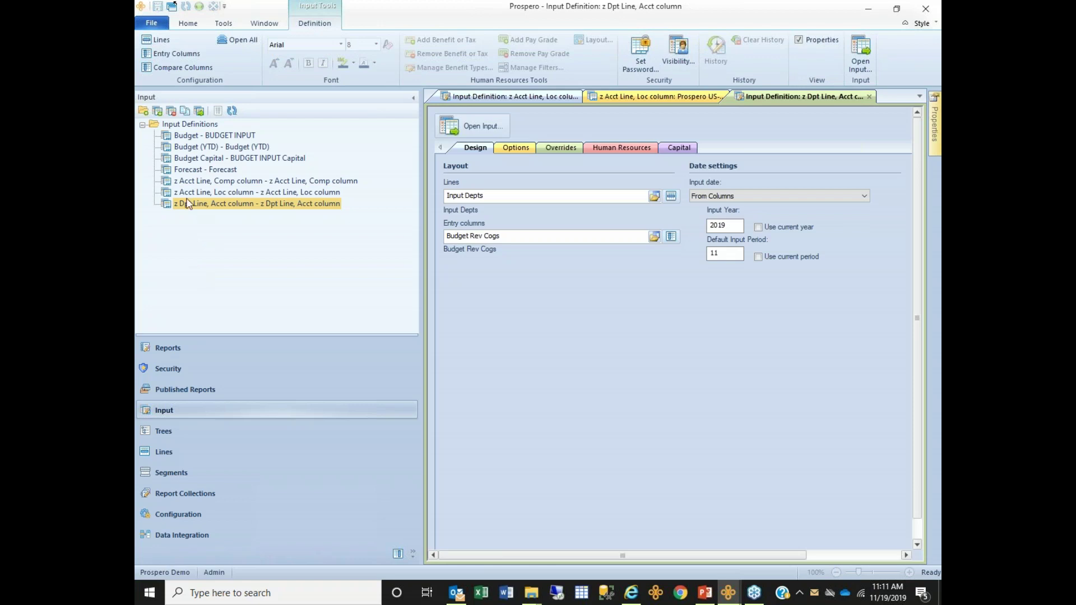
left_click(187, 183)
left_click(190, 193)
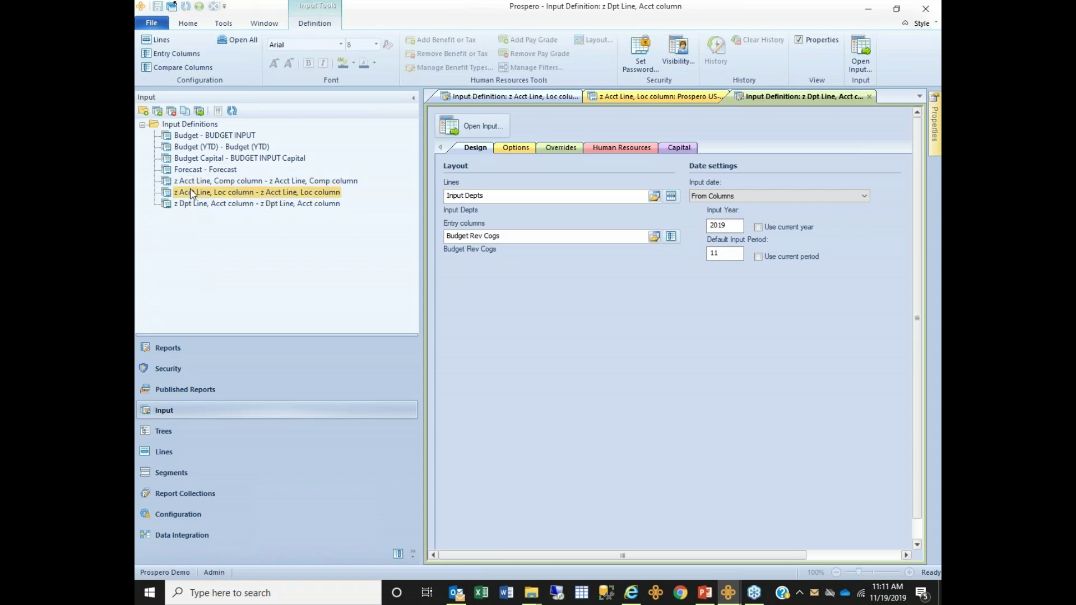
left_click(191, 183)
left_click(191, 193)
left_click(197, 205)
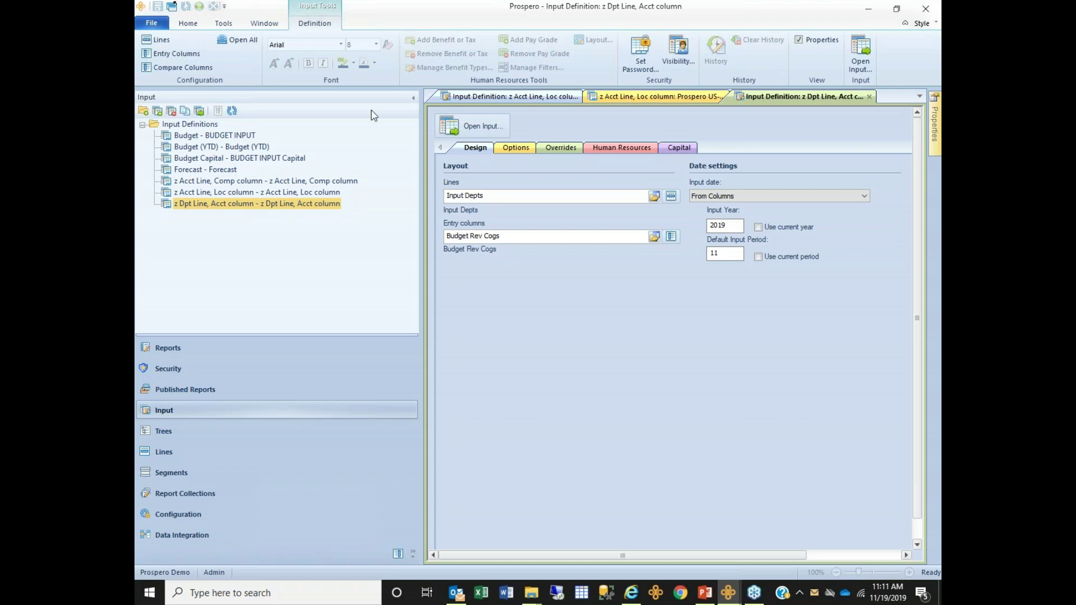
left_click(413, 97)
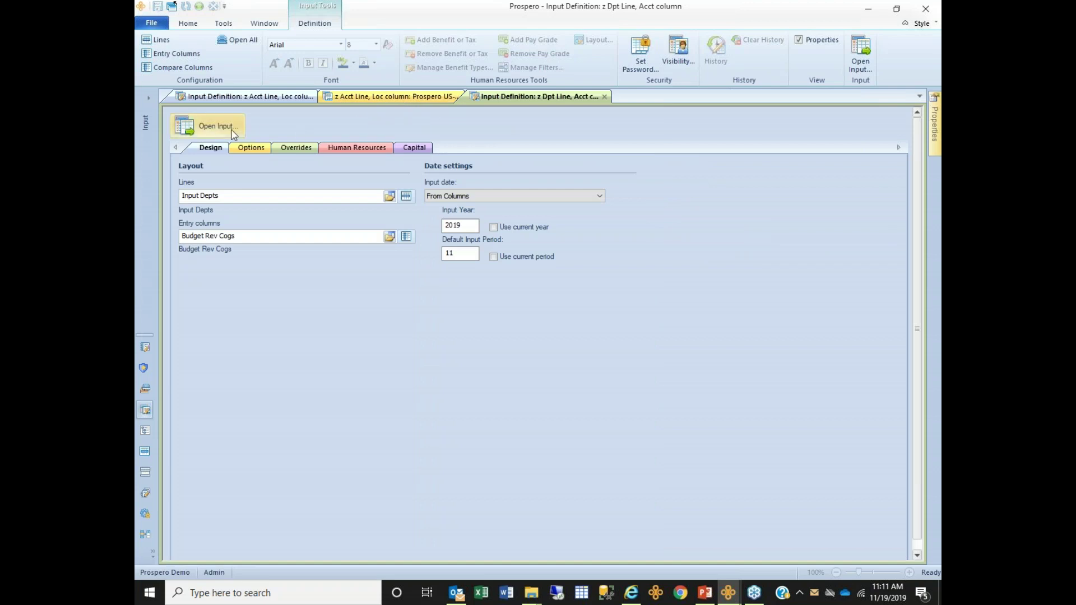
Check the company filter in the department-line definition's properties and open its input for location 41000 Denver Services
key("Return")
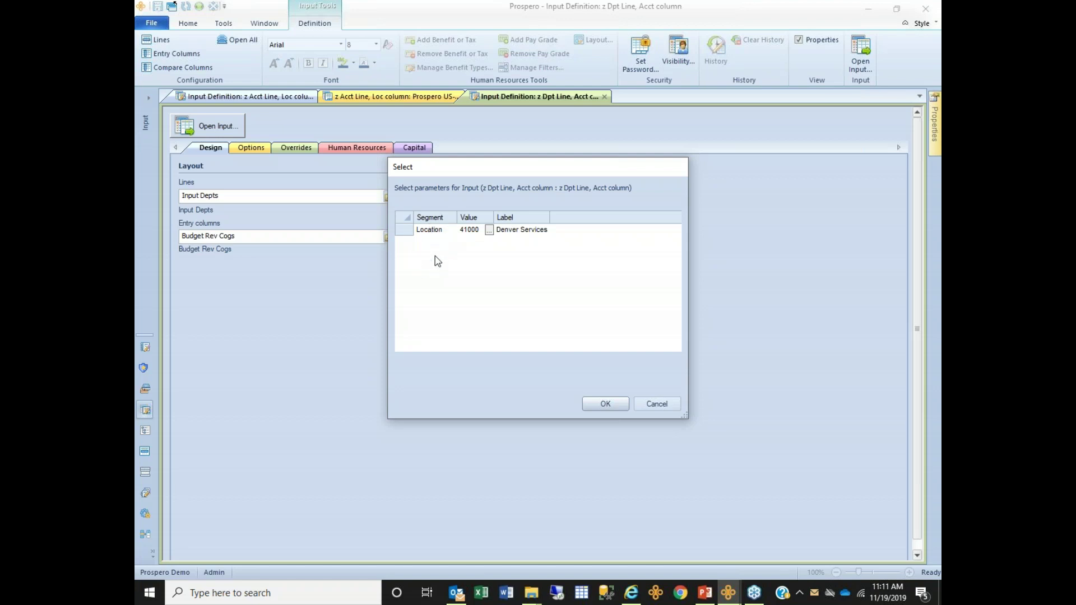
left_click(655, 403)
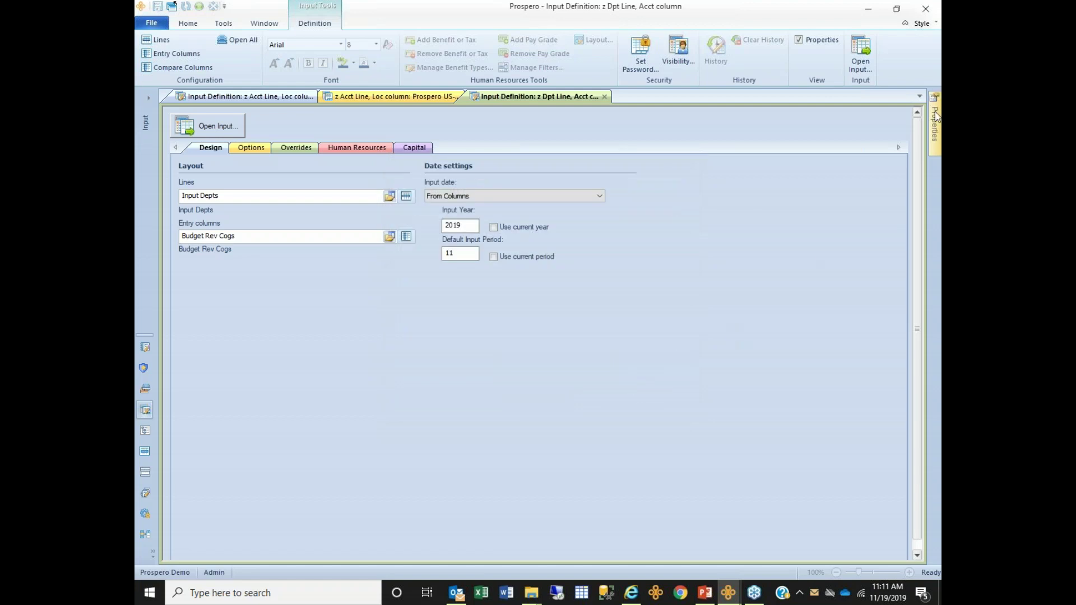
left_click(934, 118)
left_click(736, 187)
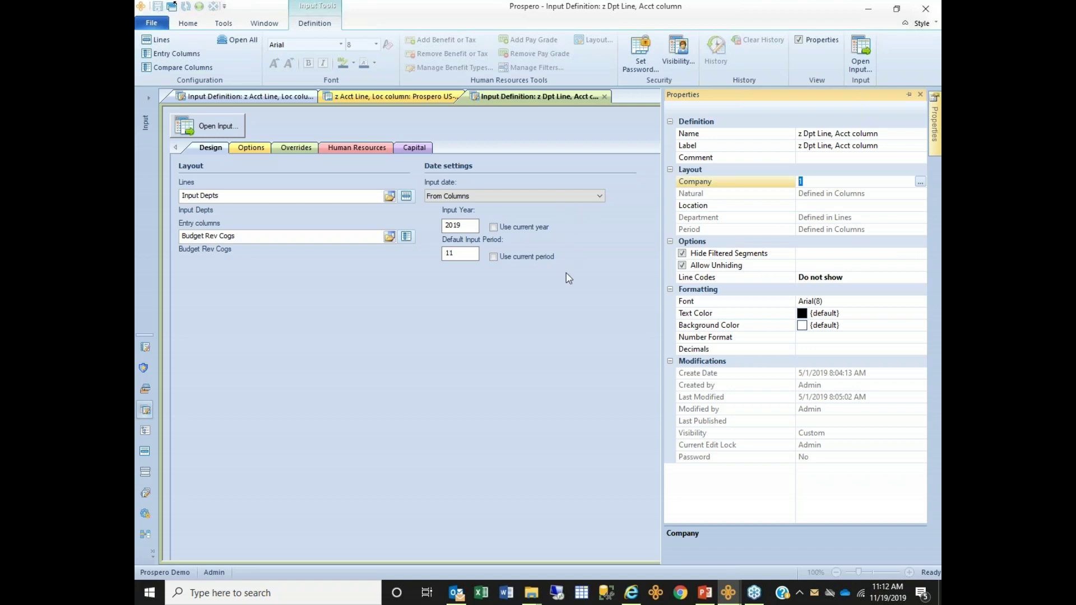
left_click(579, 184)
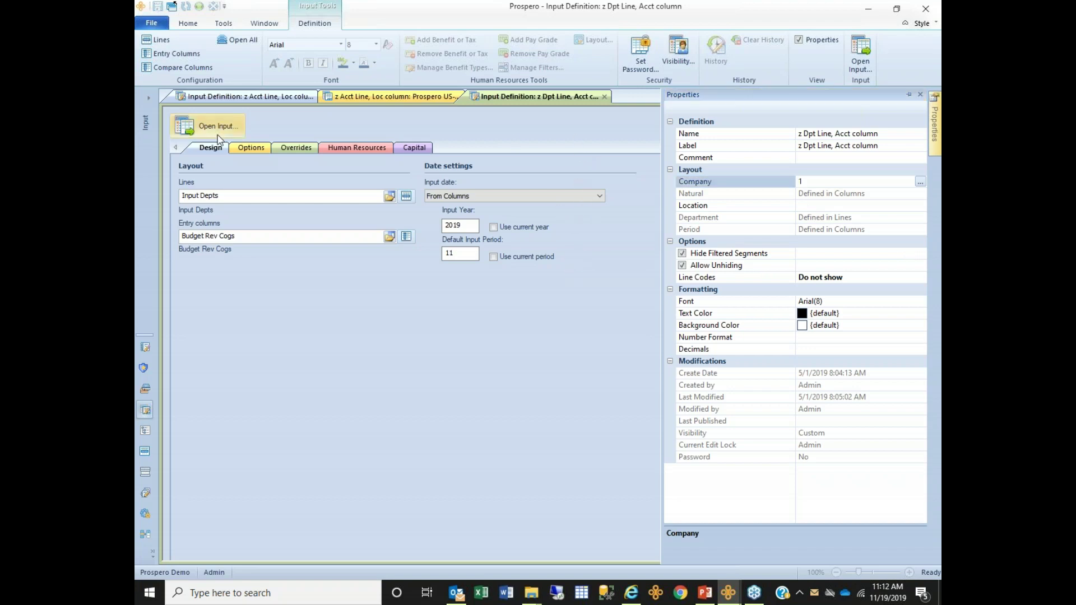
left_click(214, 135)
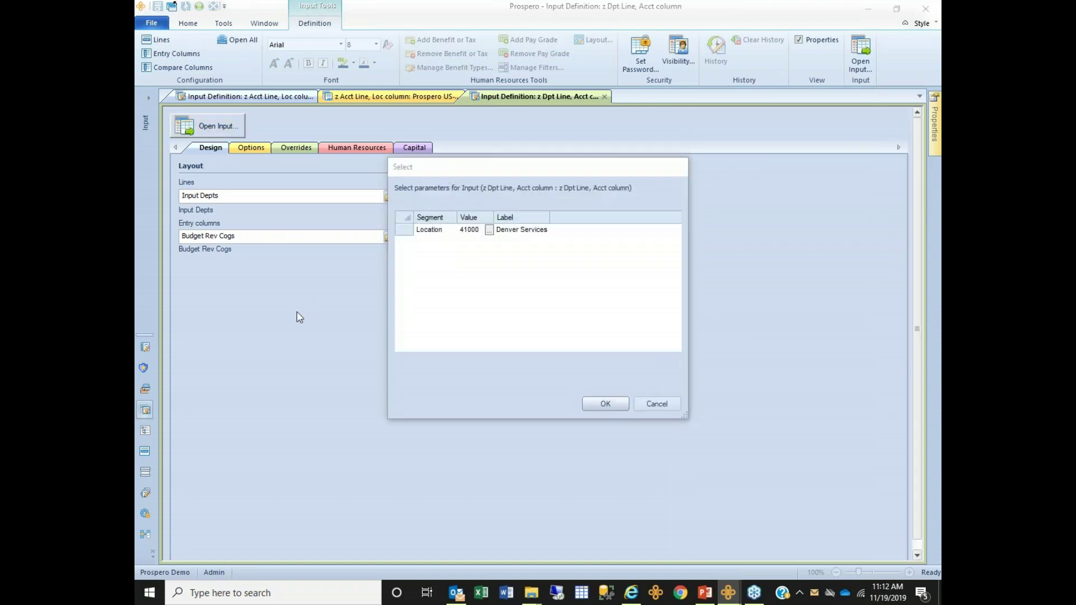
left_click(597, 402)
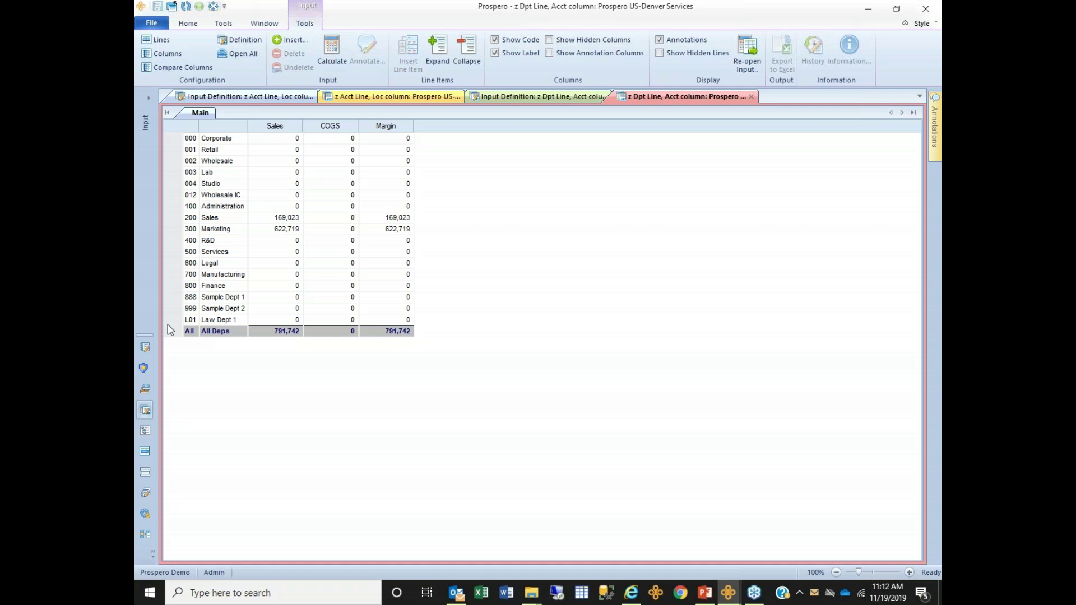
View the Natural, Location and Department segment worksheets in turn
left_click(146, 101)
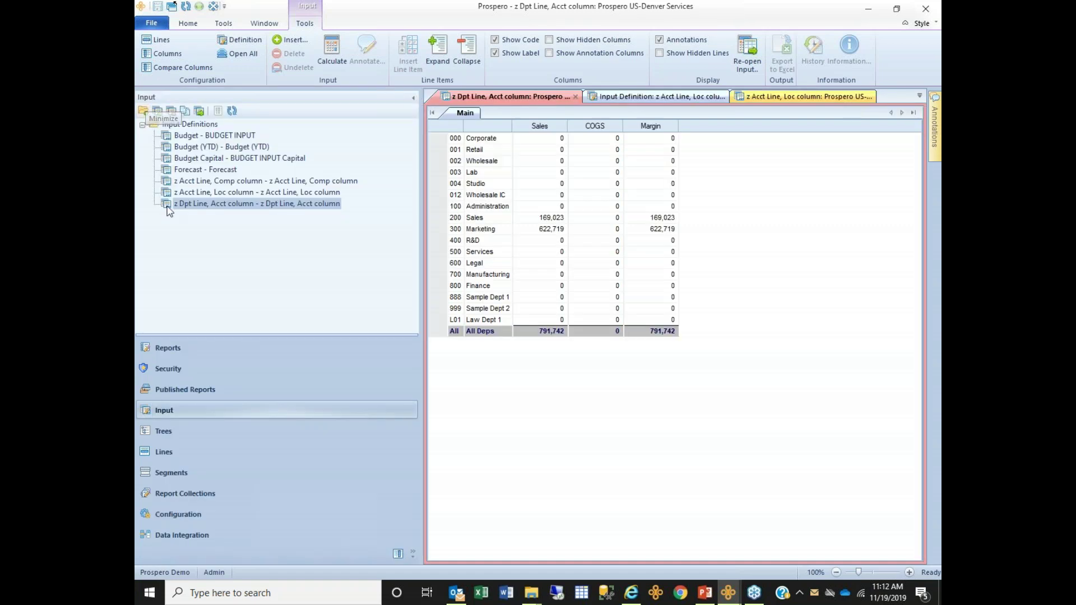
left_click(179, 476)
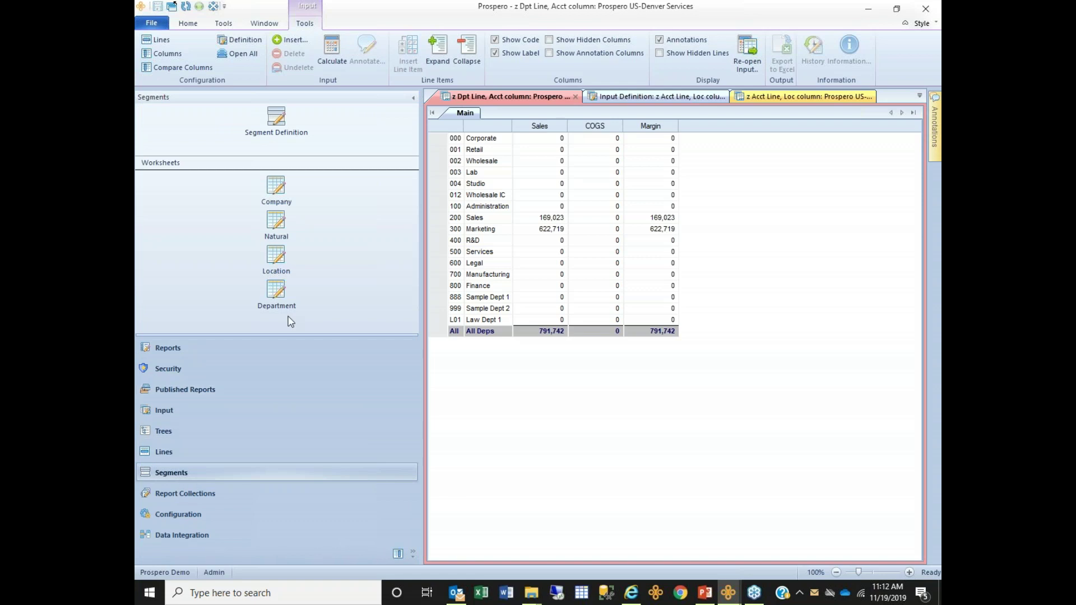
double_click(276, 225)
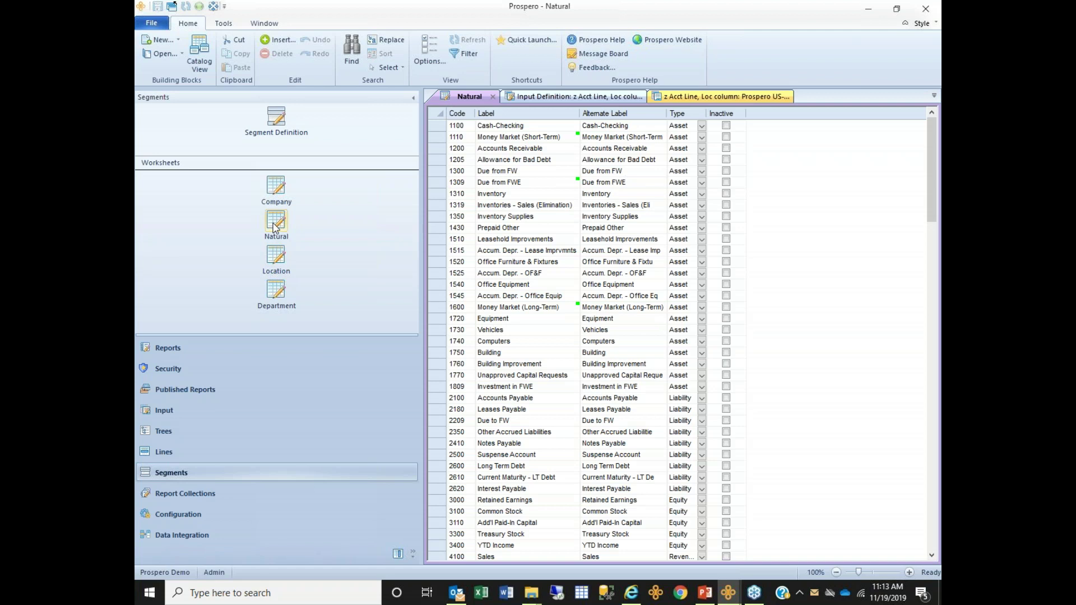
double_click(276, 255)
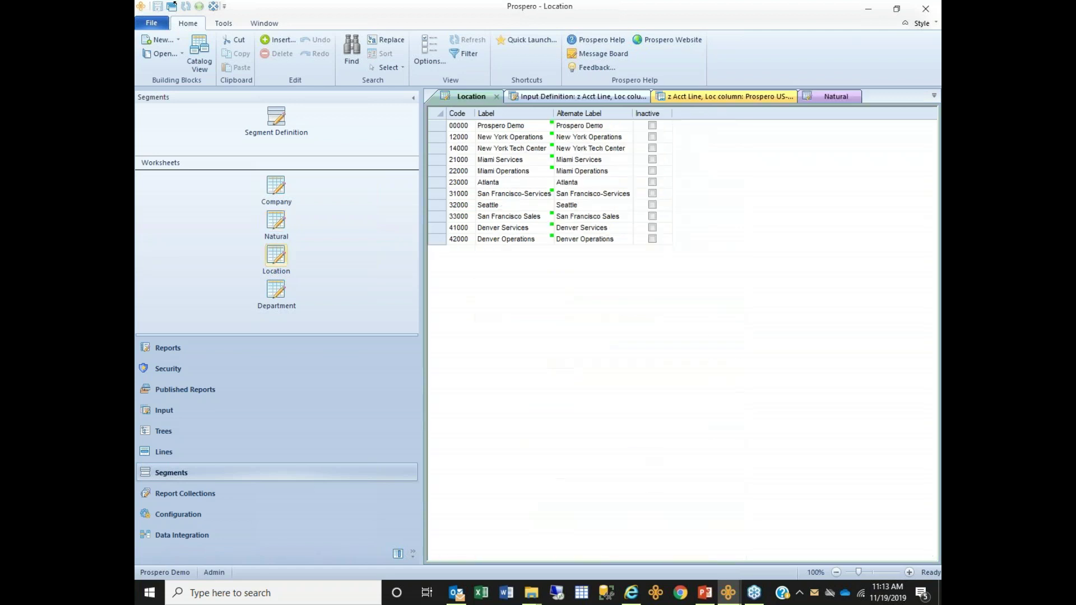
double_click(276, 291)
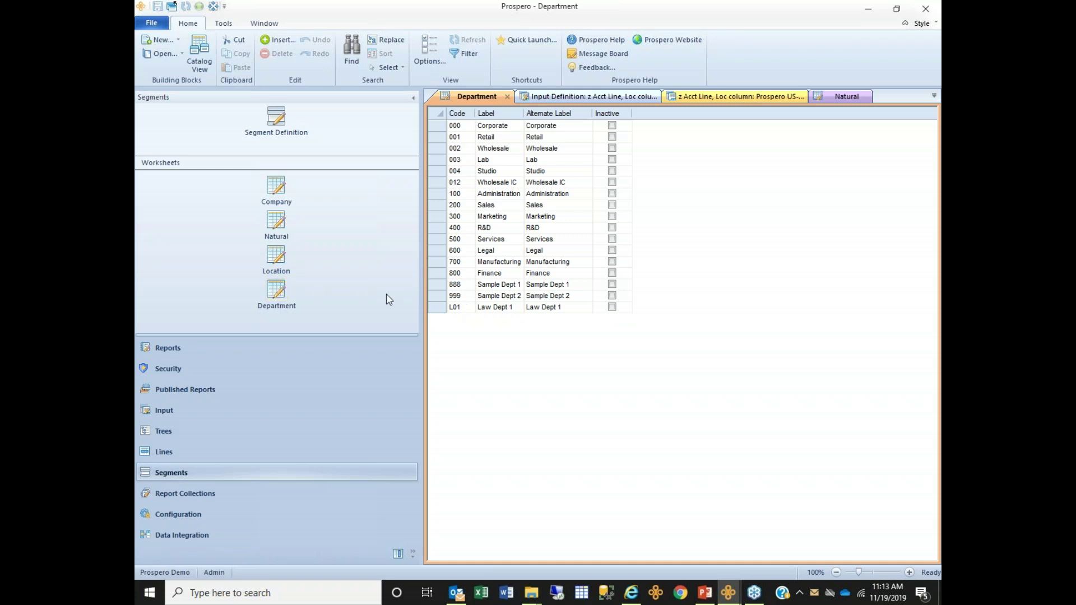
Add a department with code 777 and label New Dept below Law Dept 1 in the Department worksheet
left_click(460, 310)
key("Down")
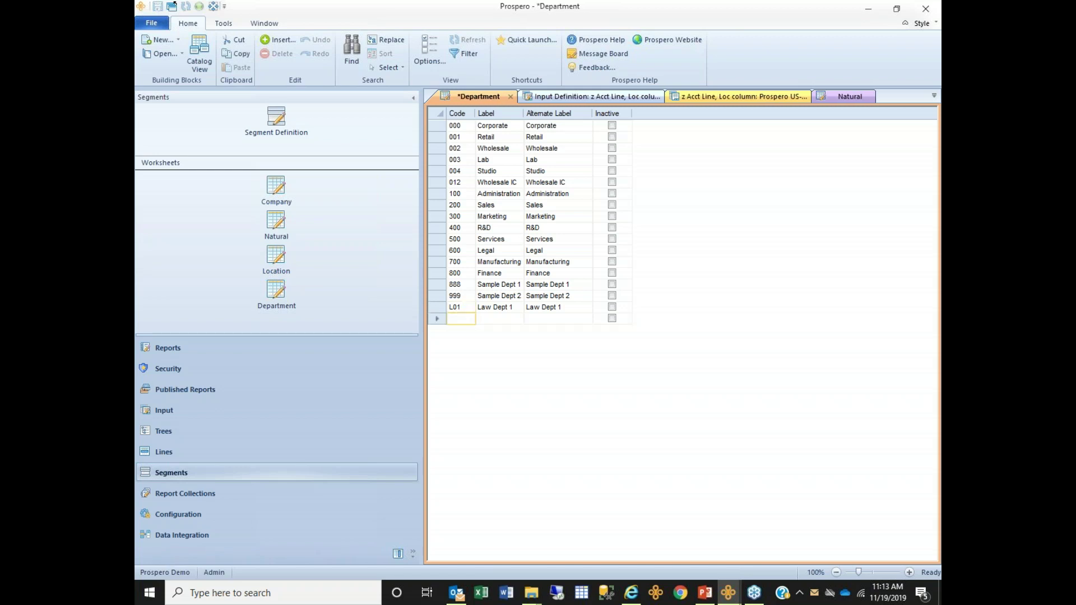
type("777")
key("Tab")
key("Tab")
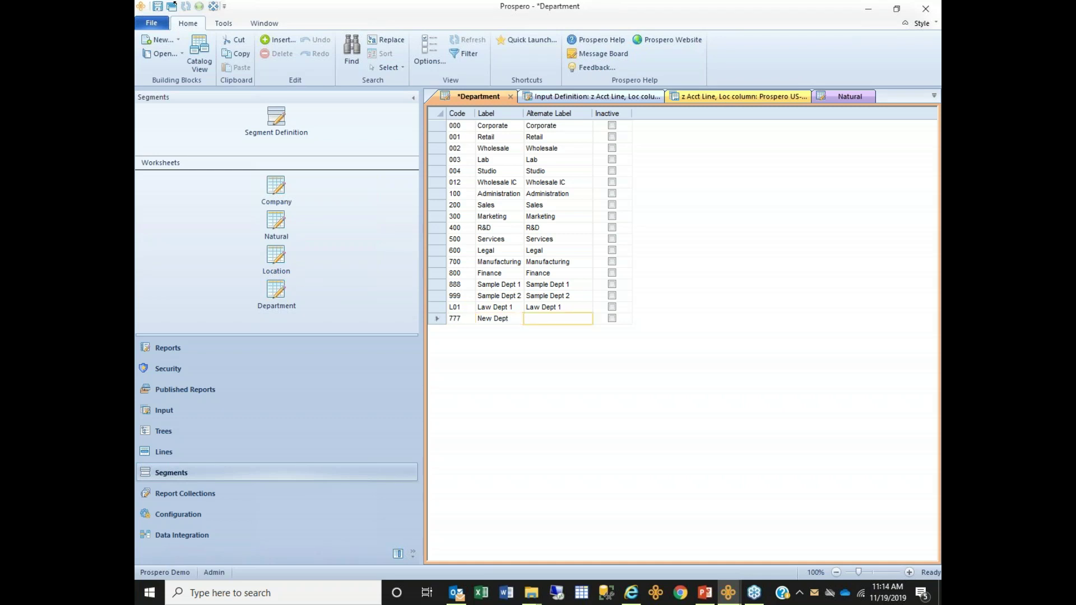
Save the Department worksheet and select the row of department 777 New Dept
key("ctrl+s")
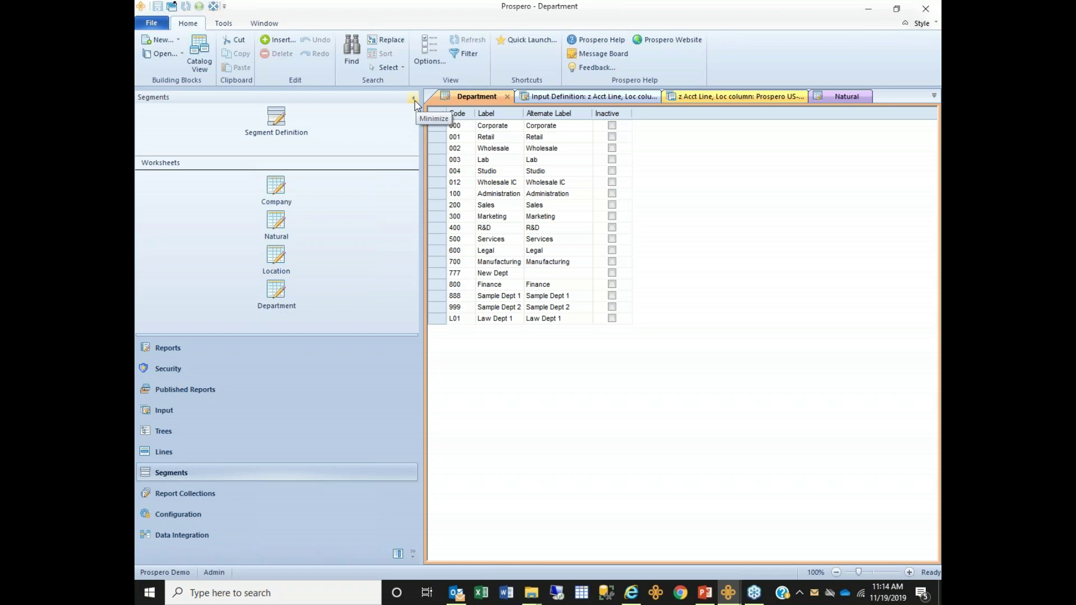
left_click(436, 274)
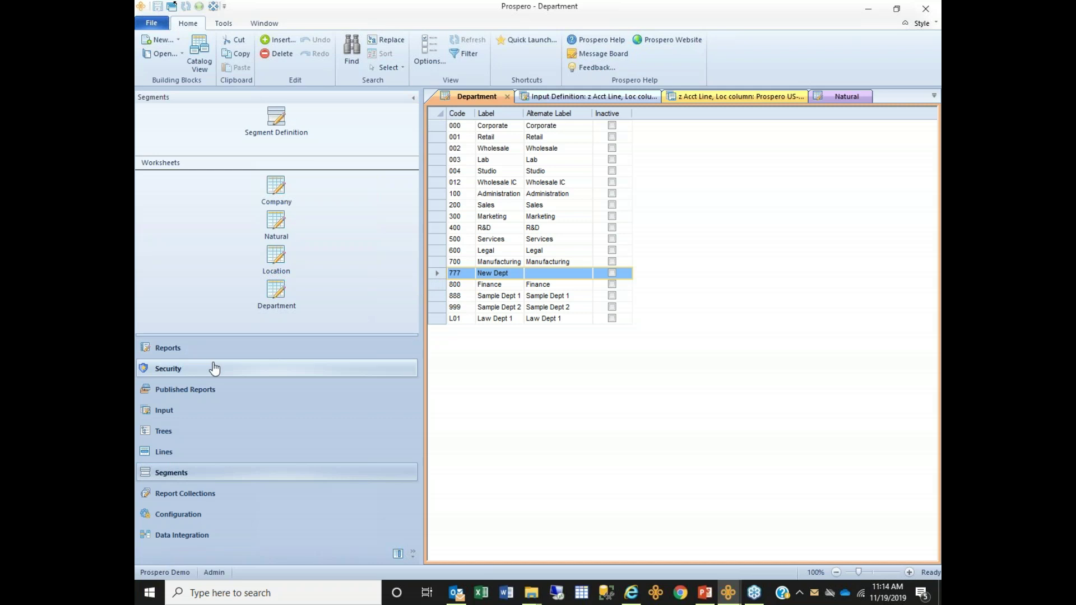
Open the Budget input for company 1, location 41000 Denver Services and department 777 New Dept
left_click(164, 411)
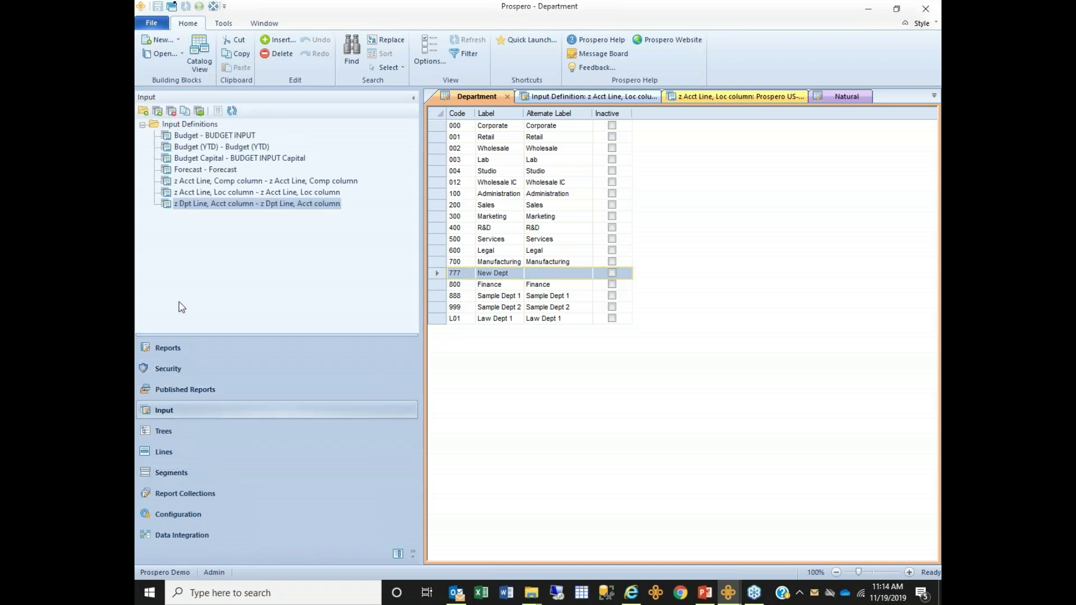
double_click(195, 139)
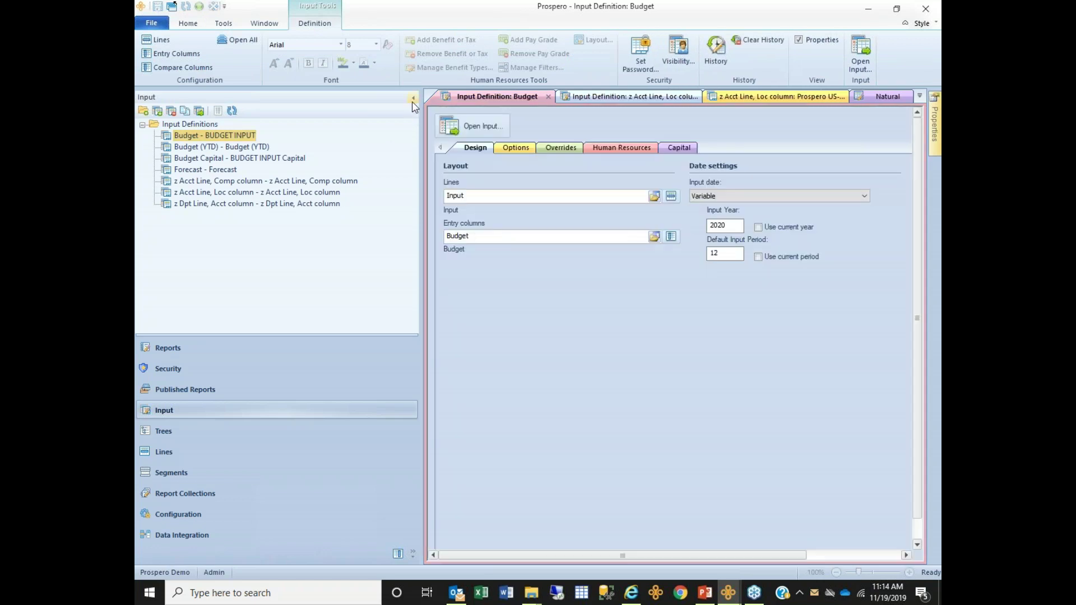
left_click(413, 98)
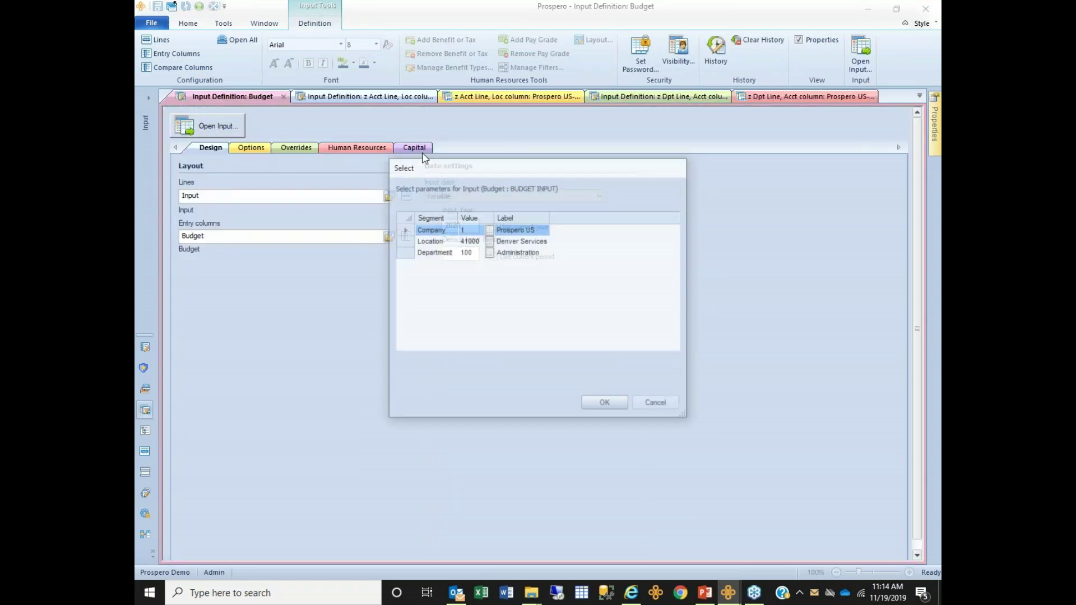
left_click(478, 255)
type("777")
key("Tab")
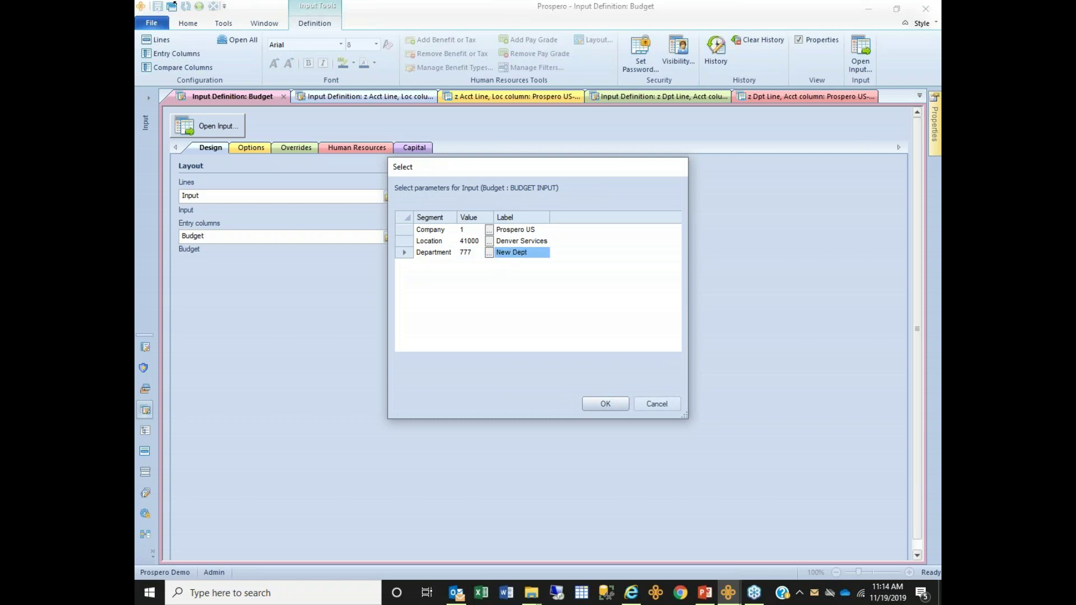
left_click(605, 404)
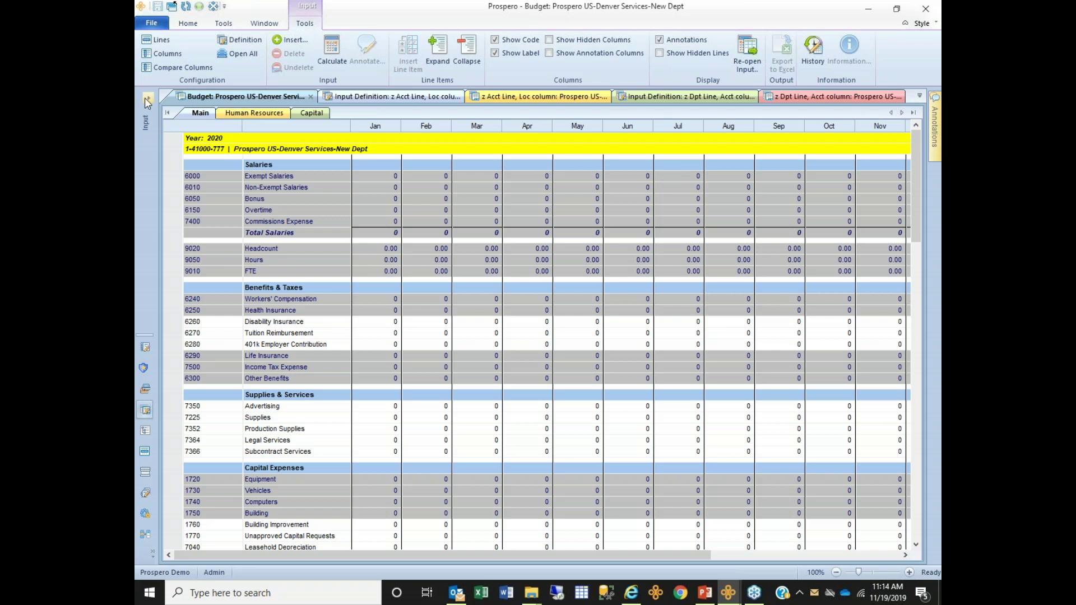
Close all open windows and run the IS Fav/Unfav income statement for all companies, locations and departments, period 10 of 2019
left_click(171, 6)
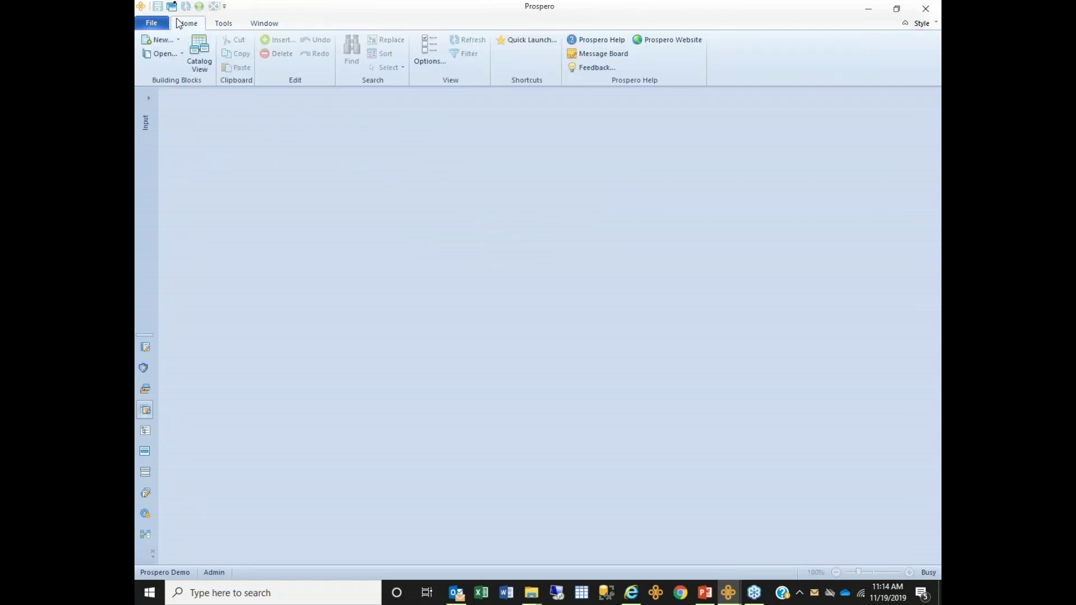
left_click(149, 99)
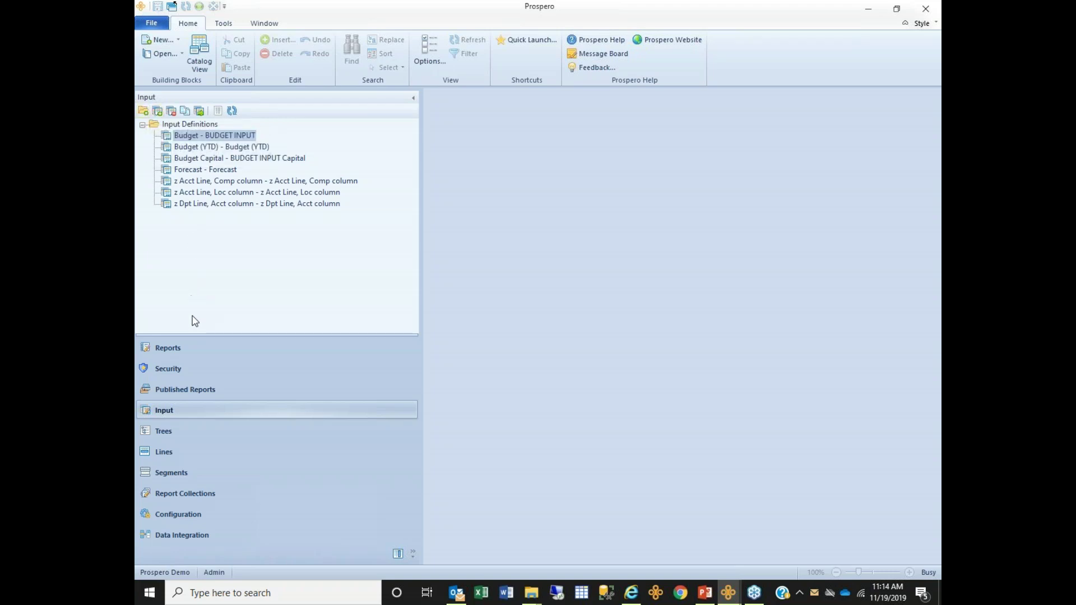
left_click(174, 352)
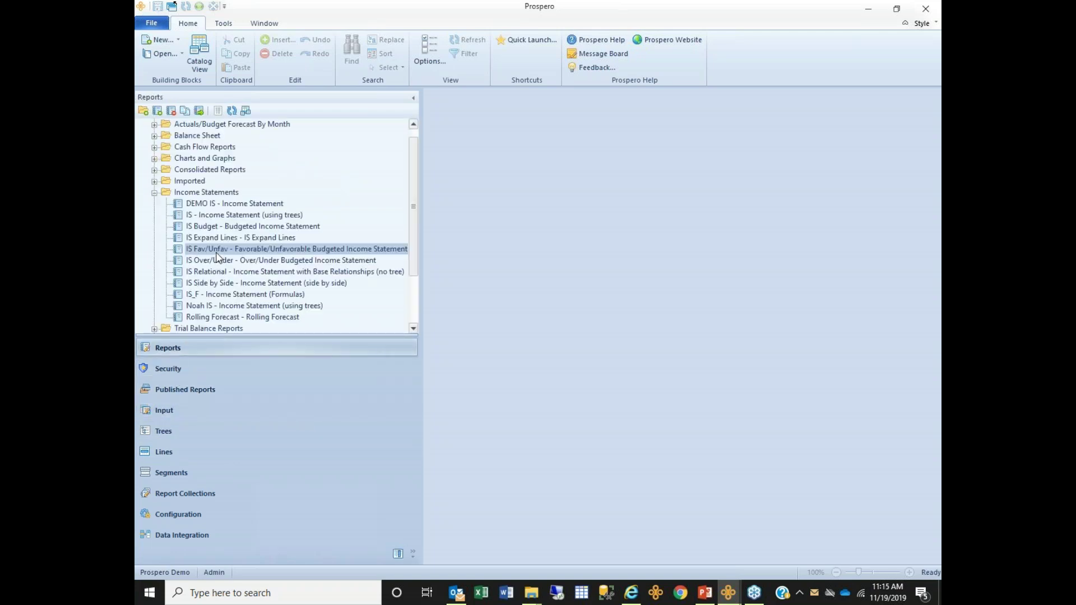
left_click(216, 251)
double_click(216, 249)
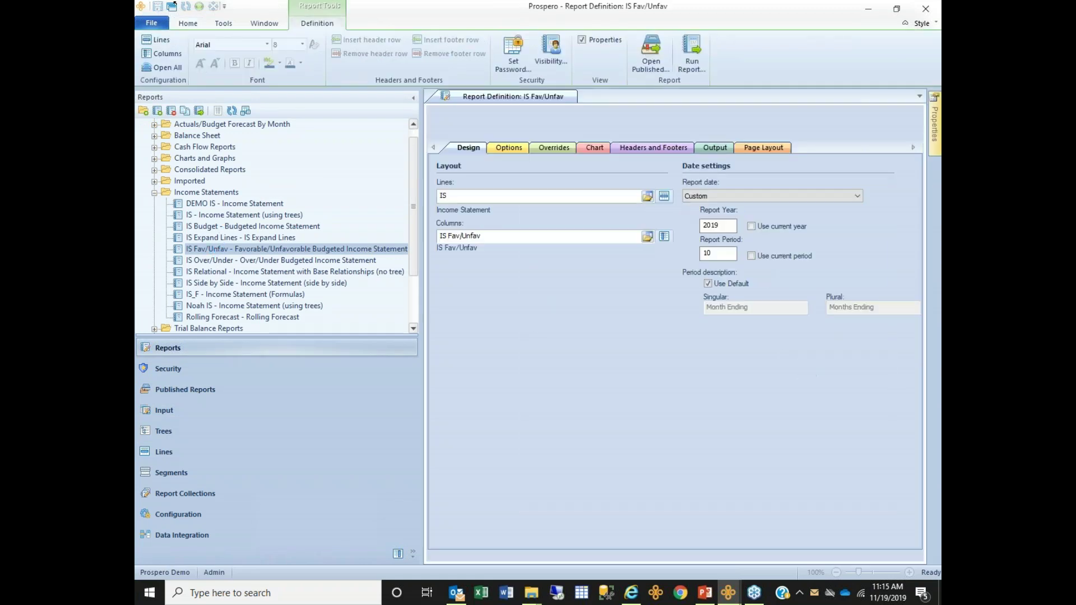
left_click(413, 98)
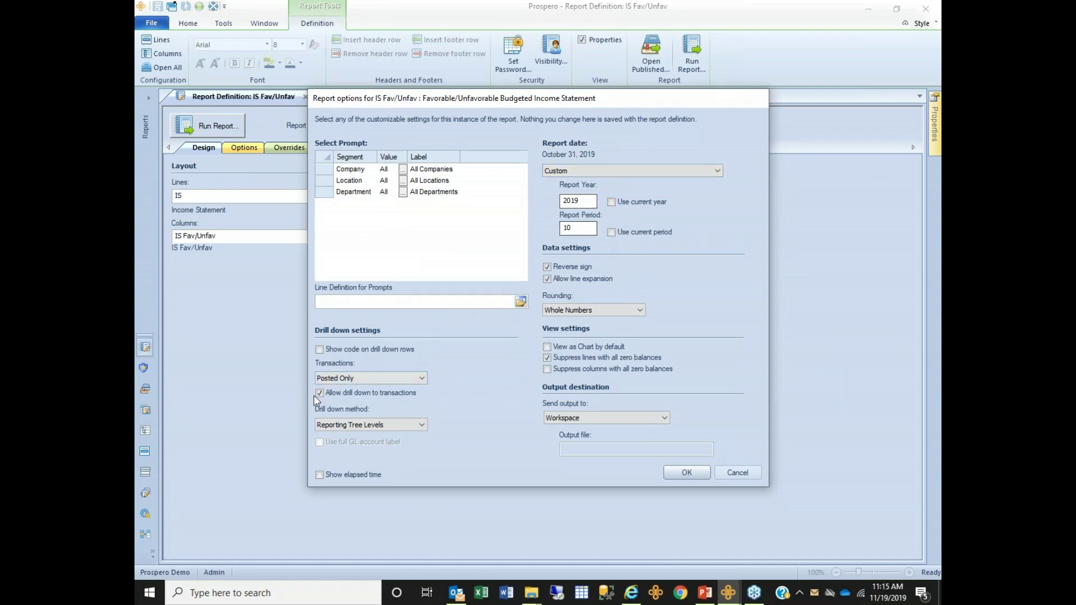
left_click(694, 476)
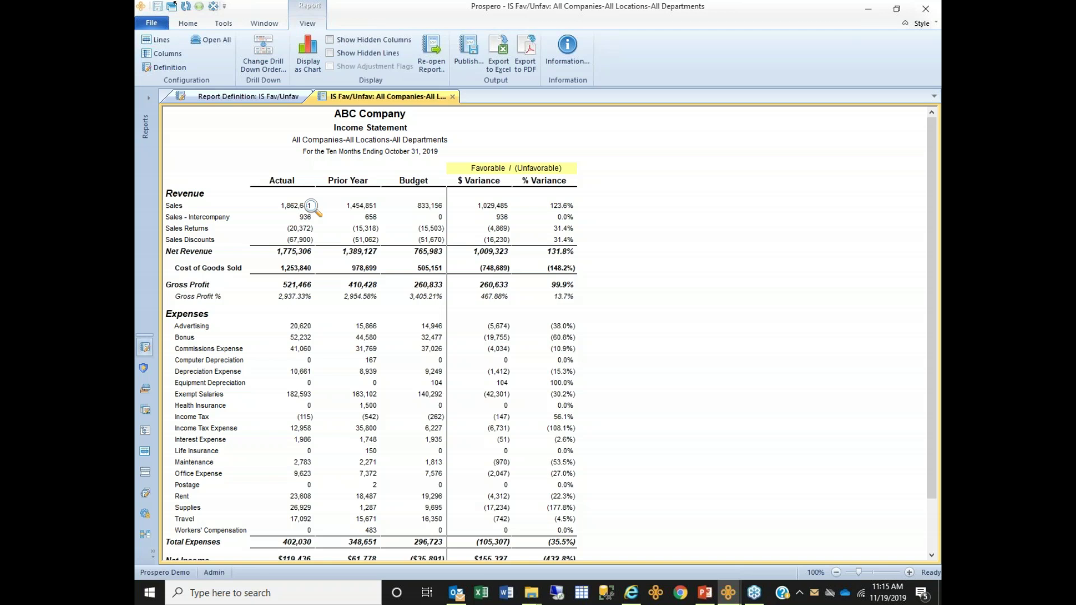
Drill into actual Sales through Prospero US and San Francisco Sales to the Sales department's transactions, showing hidden columns for companies and locations
left_click(308, 207)
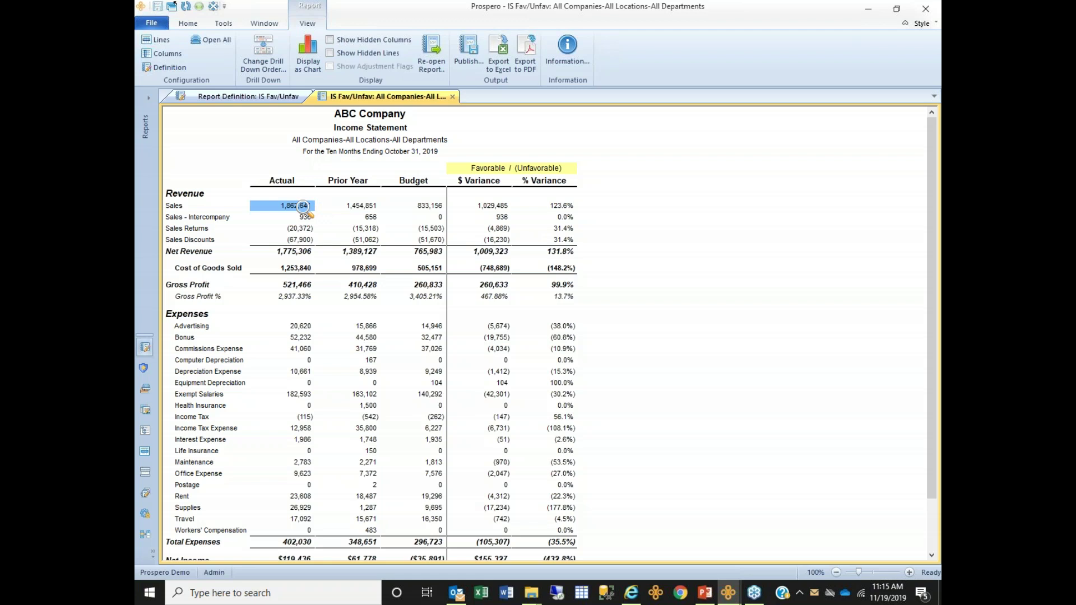
double_click(303, 206)
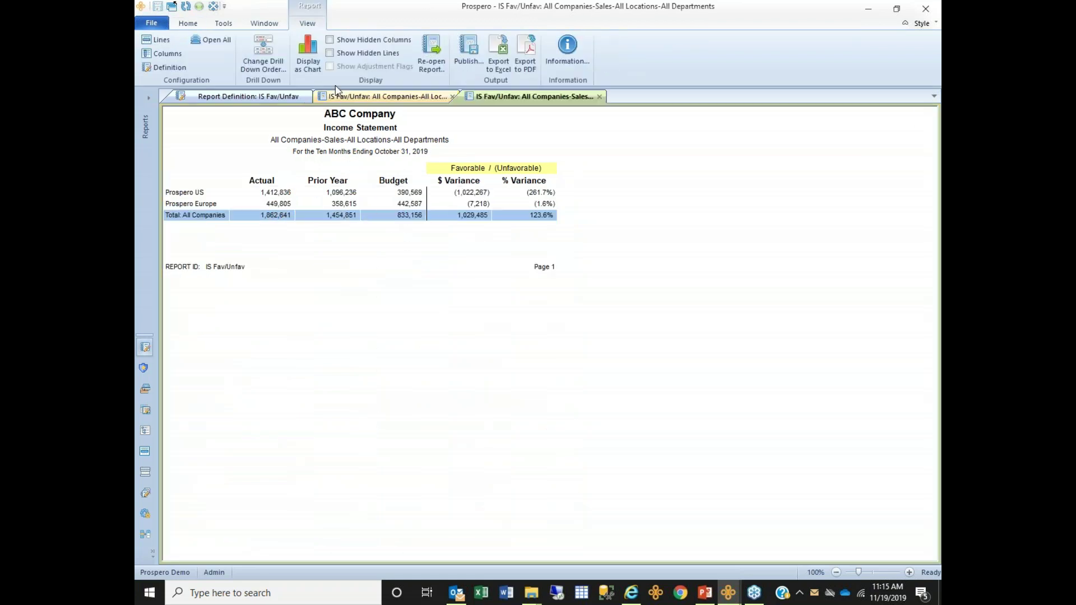
left_click(330, 39)
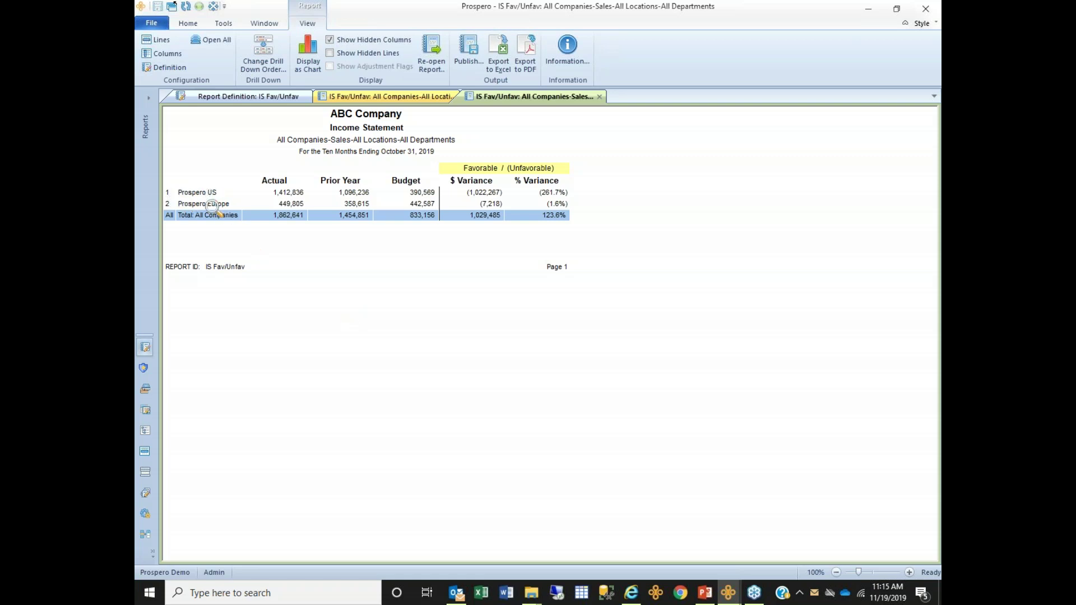
double_click(289, 192)
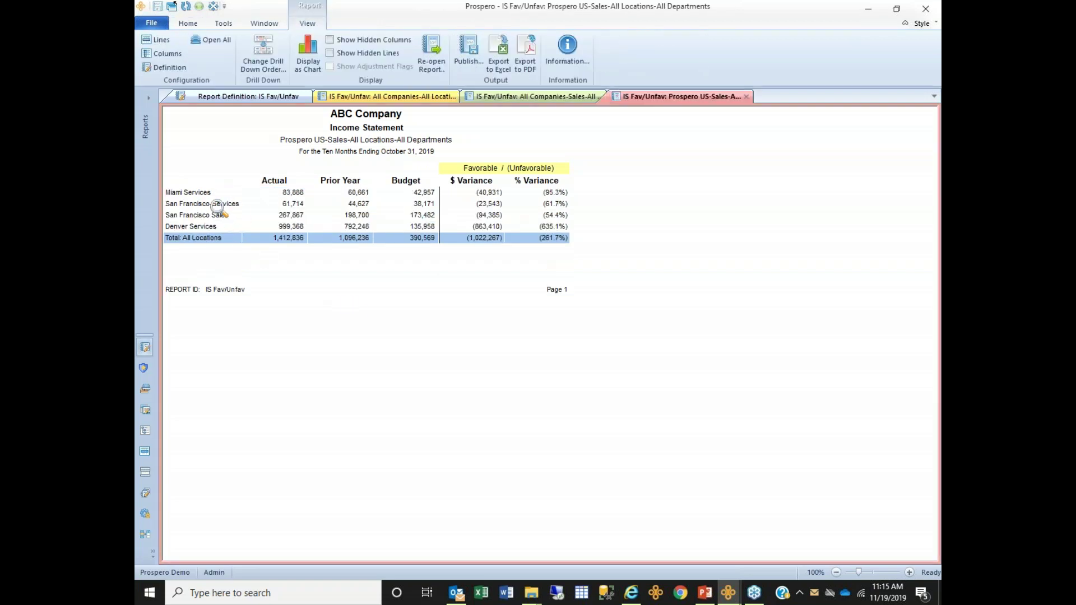
left_click(330, 39)
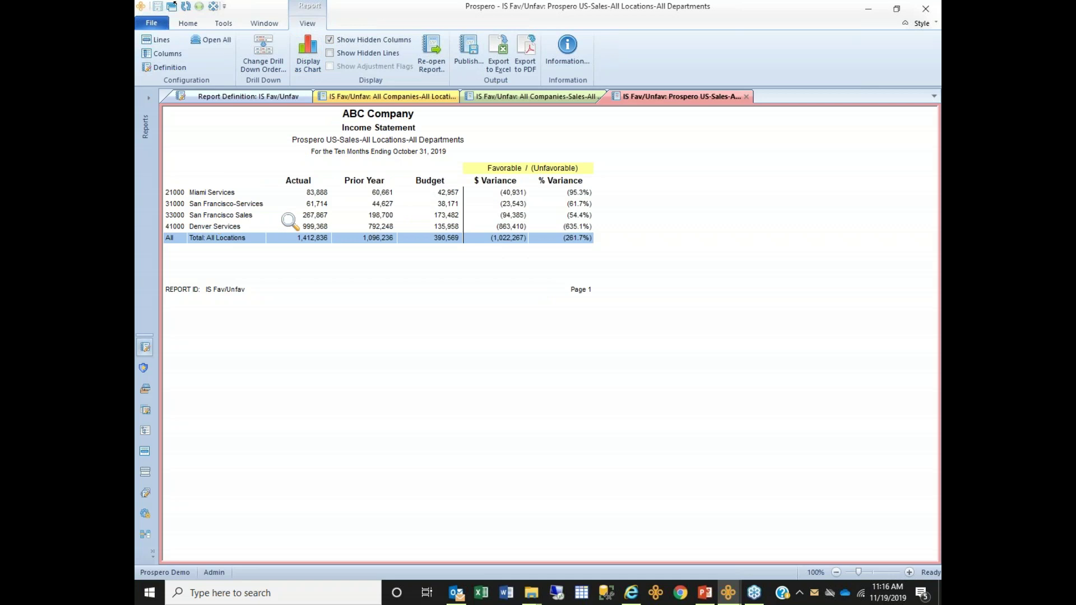
left_click(312, 216)
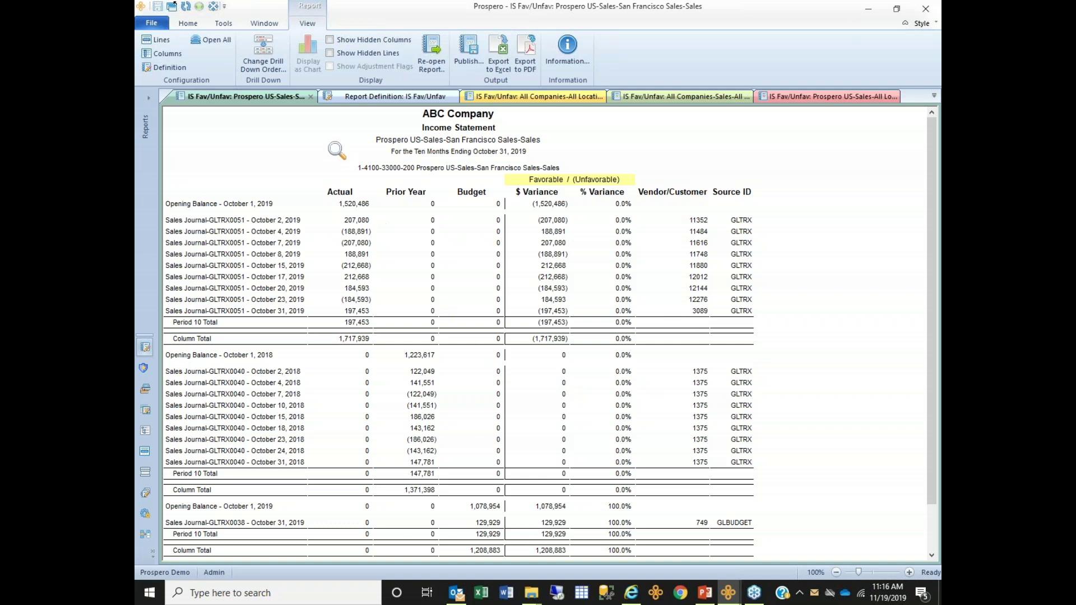
Compare the company and location drill-down reports and close all drill-down levels, returning to the main income statement
left_click(310, 97)
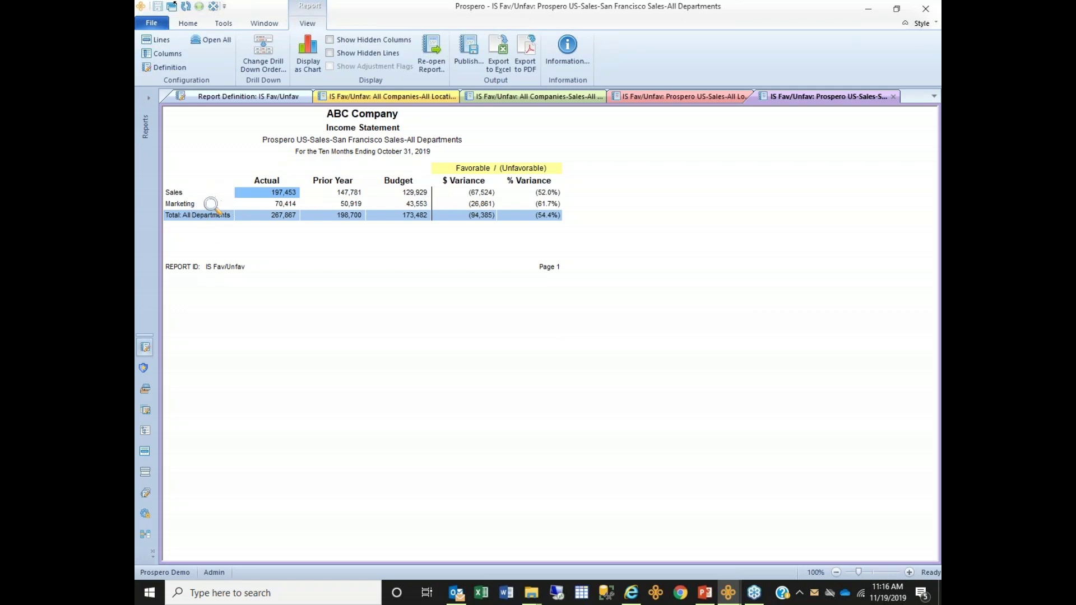
left_click(893, 96)
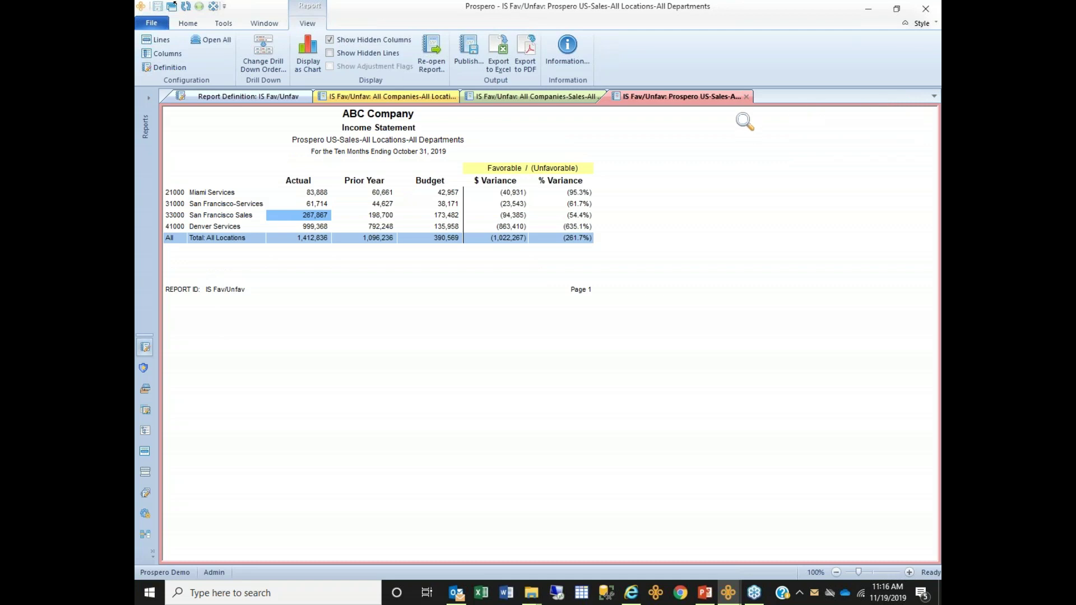
left_click(541, 101)
left_click(650, 101)
left_click(542, 101)
left_click(641, 101)
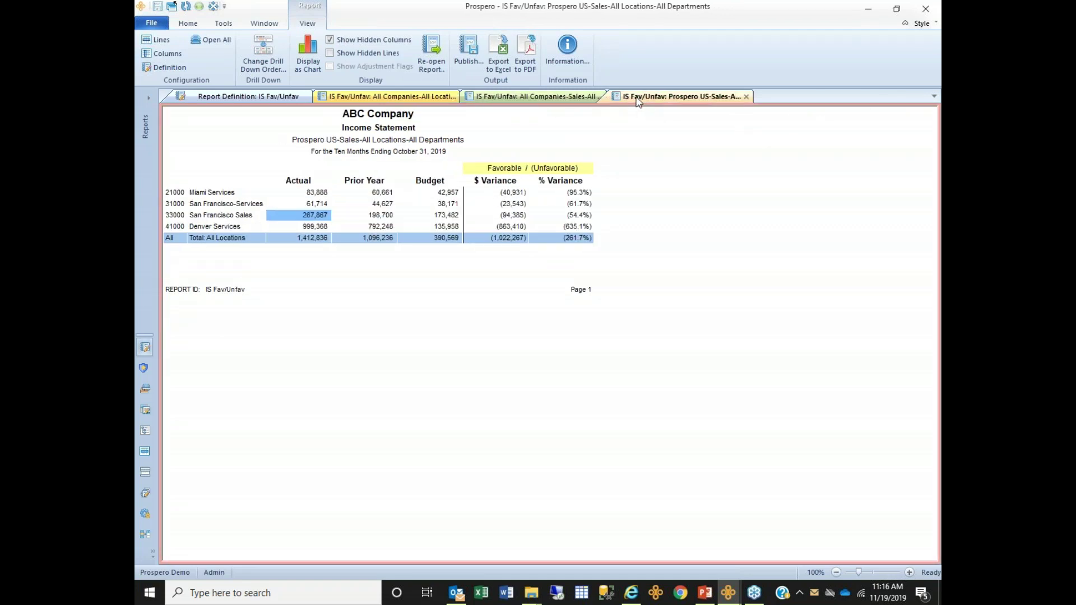
left_click(662, 96)
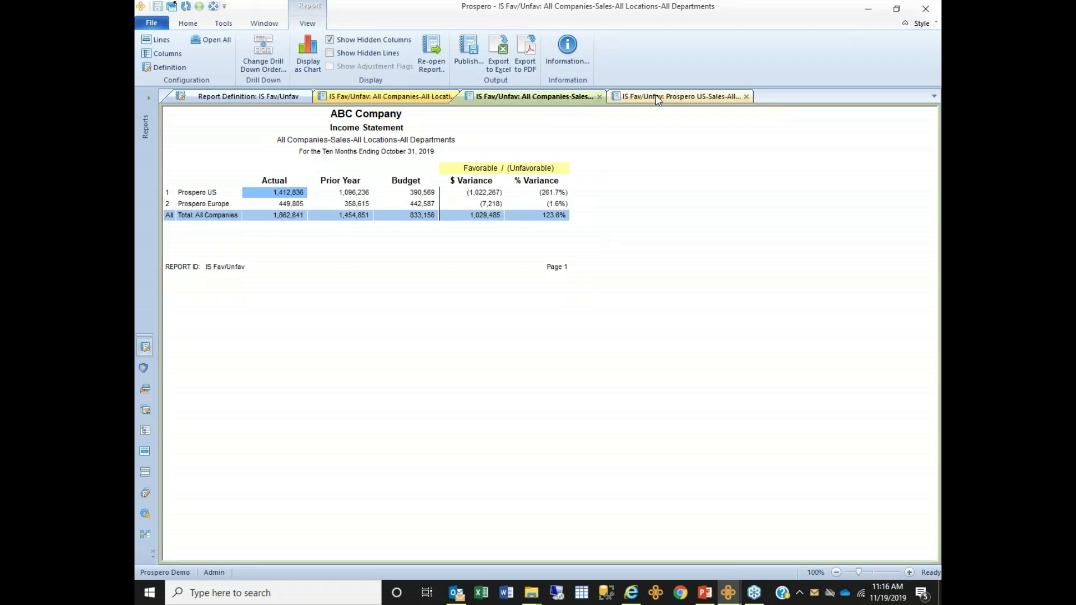
left_click(746, 97)
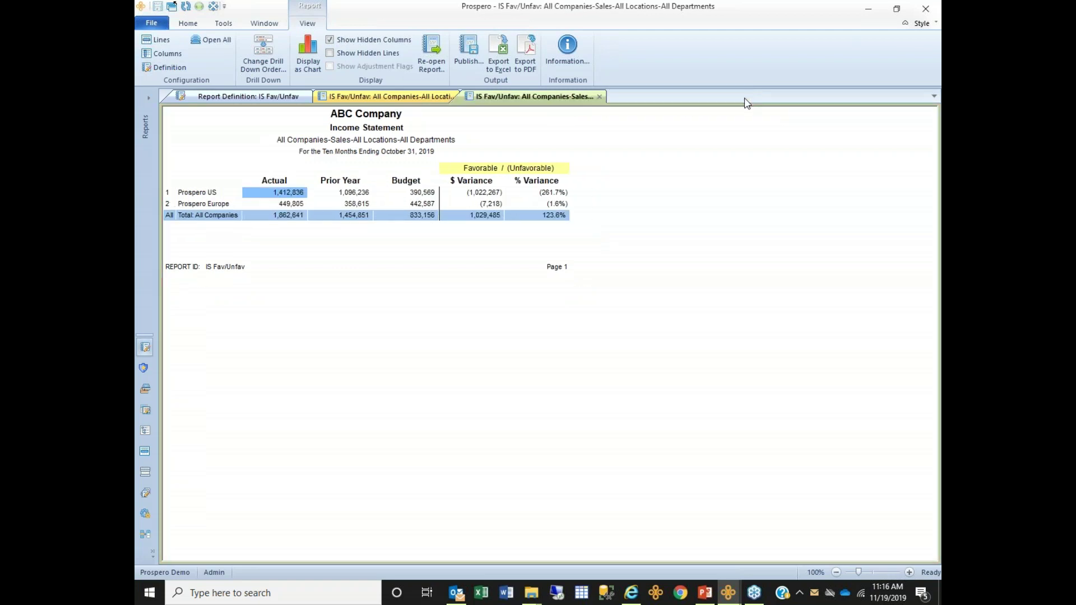
left_click(599, 97)
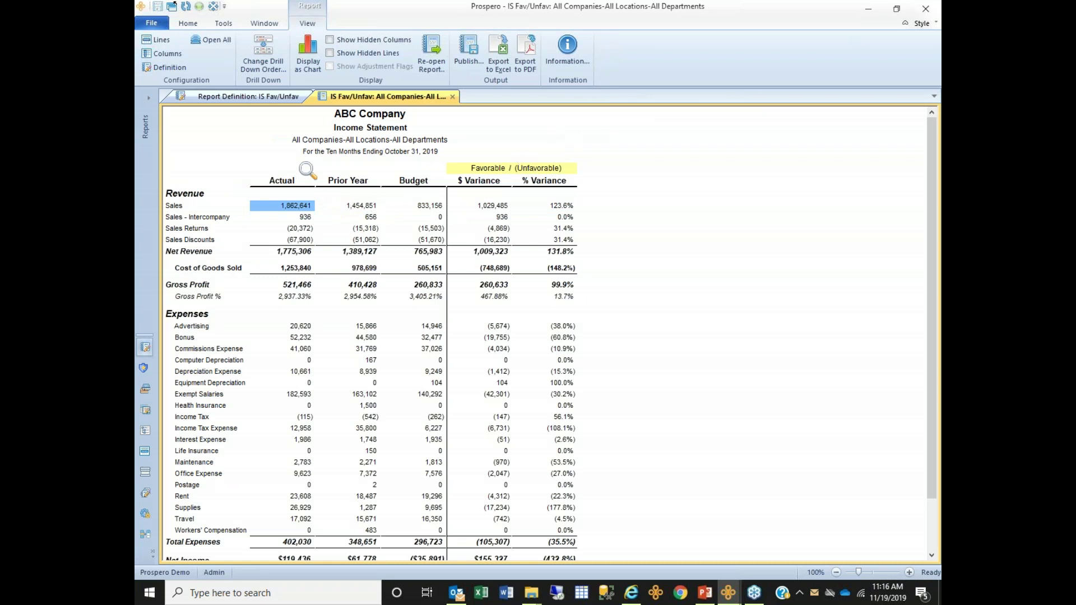
Change the income statement's drill-down order so that Location comes before Company
left_click(261, 65)
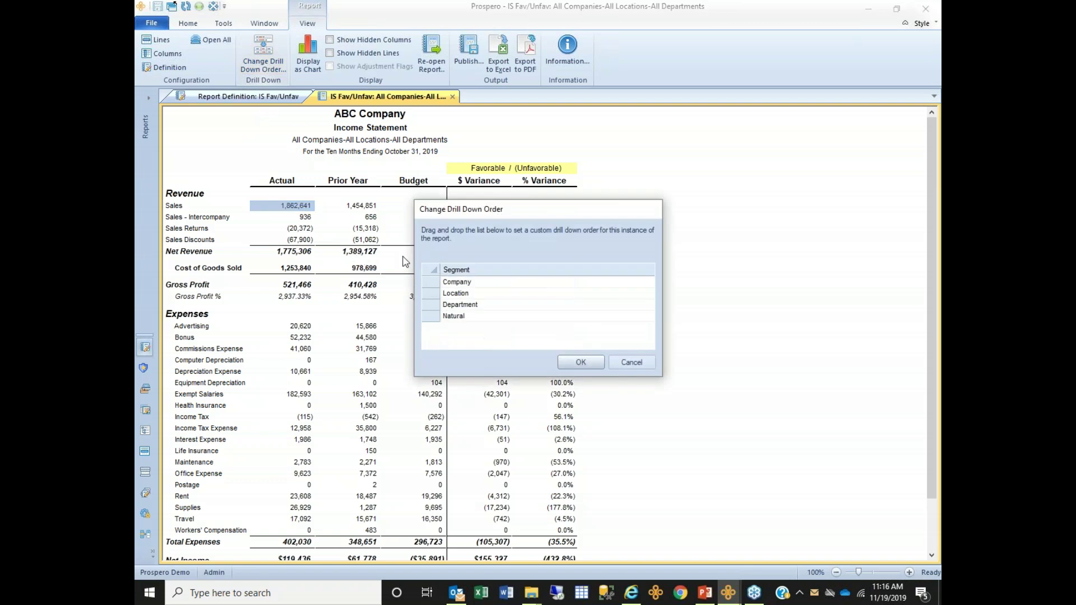
left_click(430, 285)
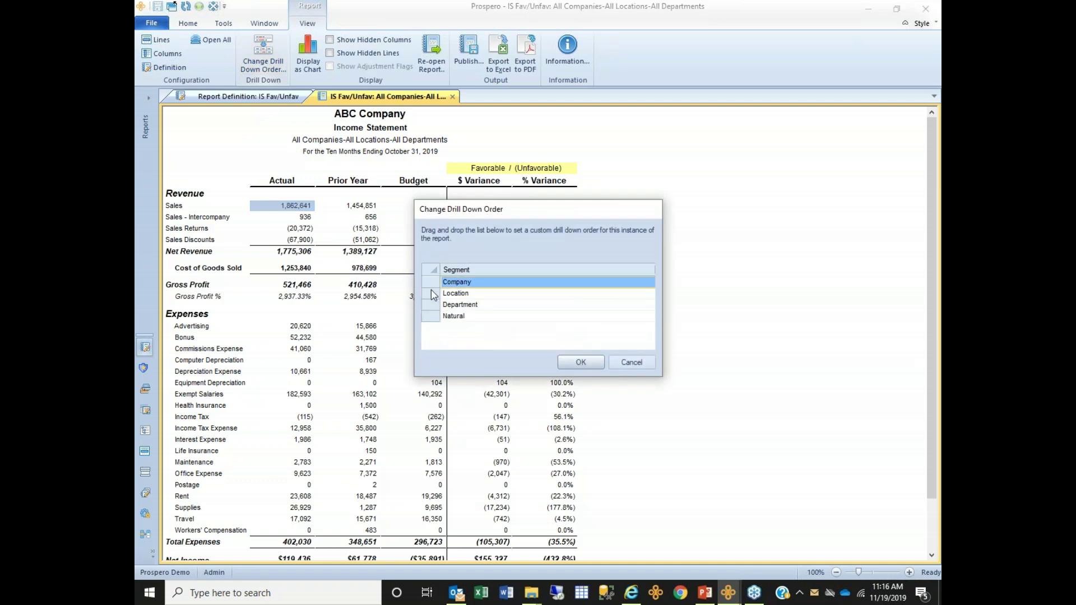
left_click(433, 294)
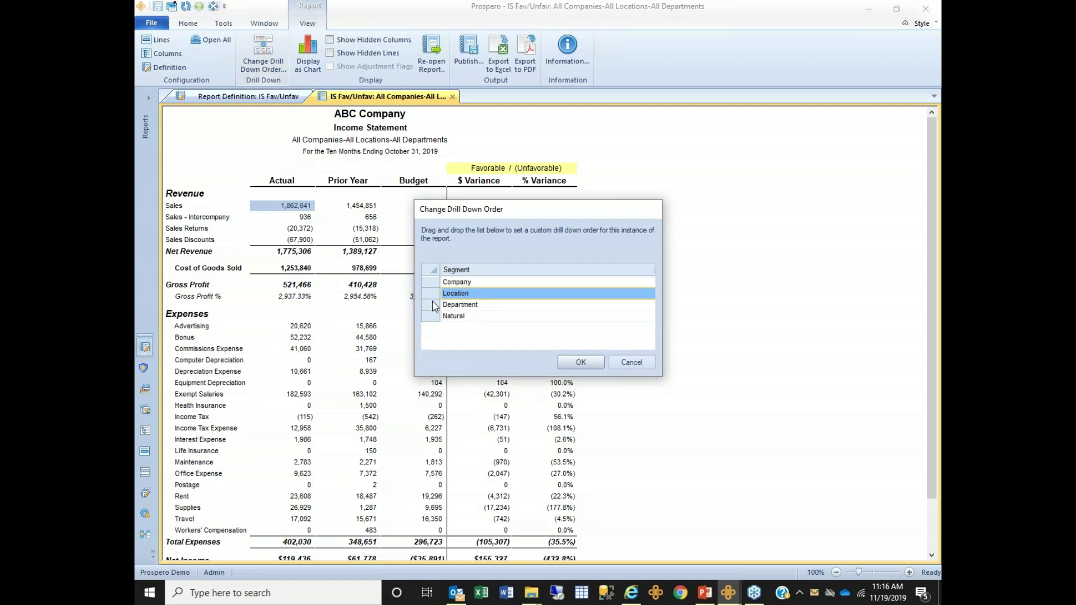
left_click(434, 306)
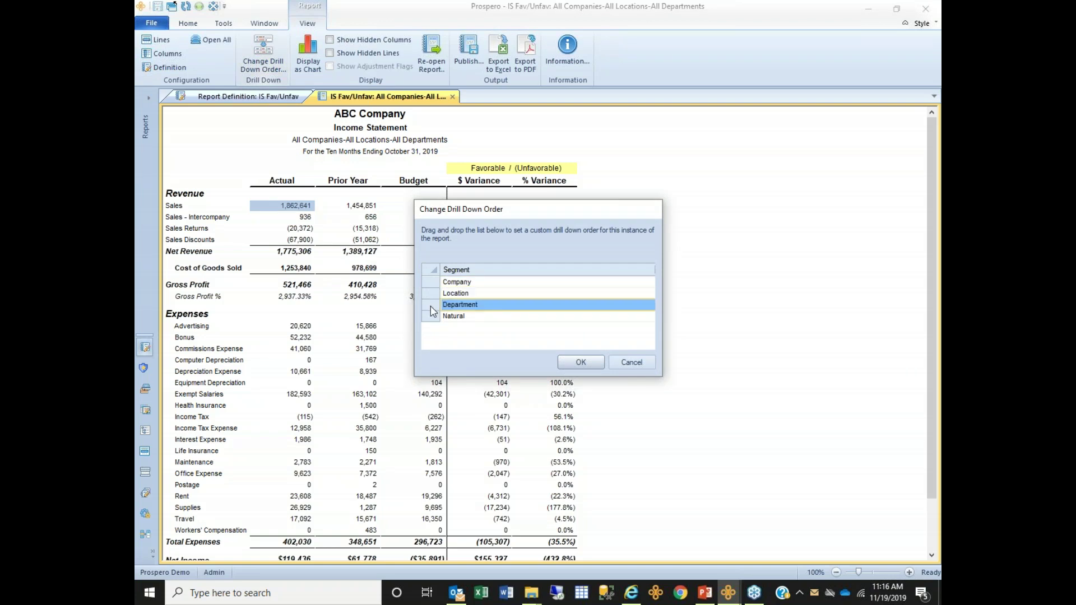
left_click_drag(433, 312, 428, 283)
left_click(433, 294)
left_click_drag(429, 281, 429, 280)
left_click(581, 367)
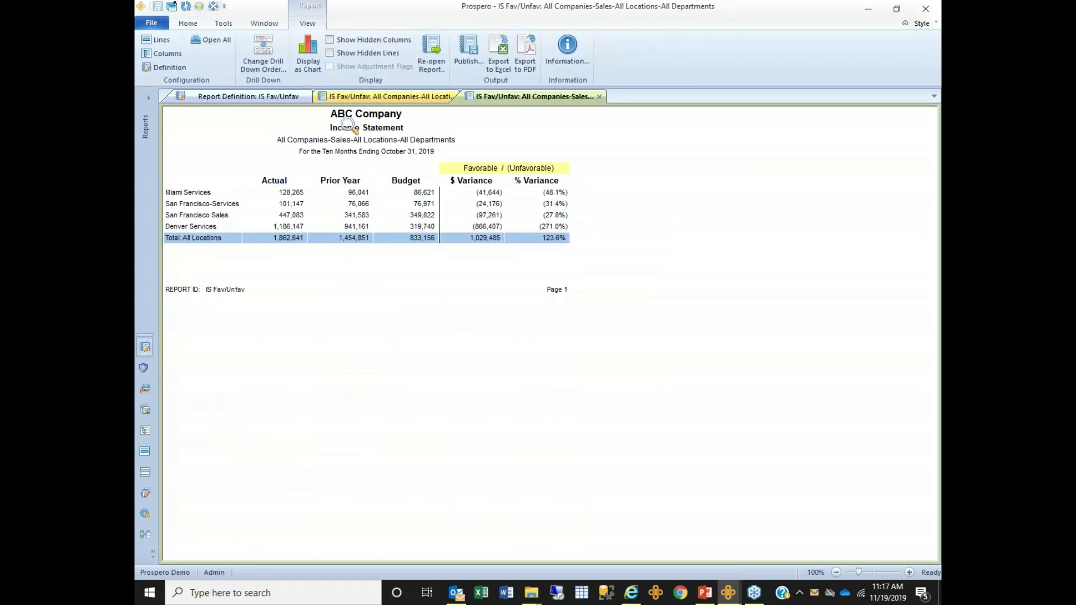
Display the Sales by location drill-down as pie charts and drill into the Denver Services slice of the Actual chart
left_click(318, 63)
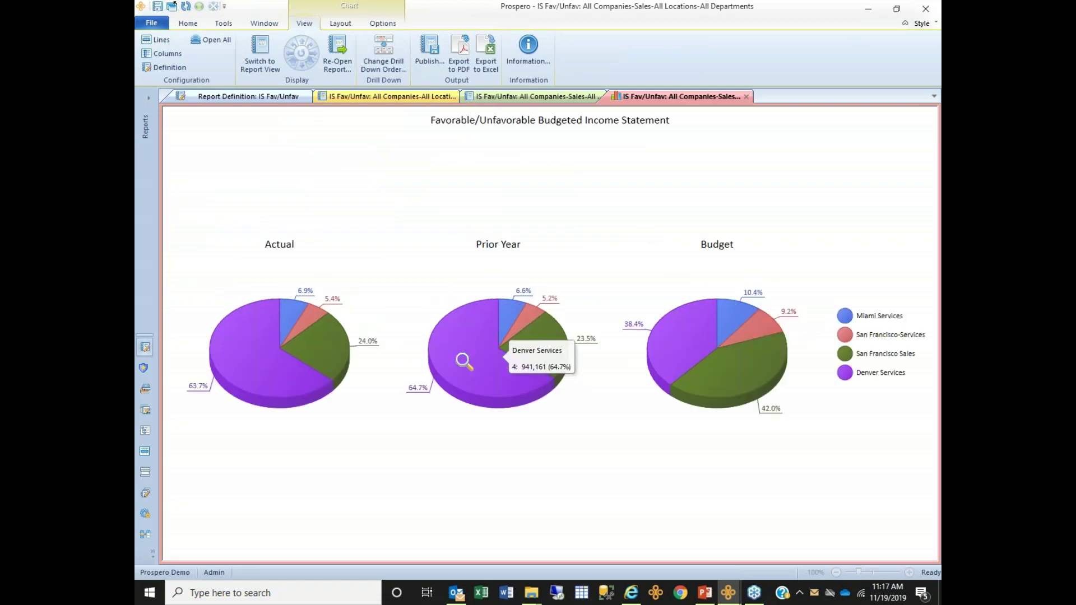
left_click(258, 353)
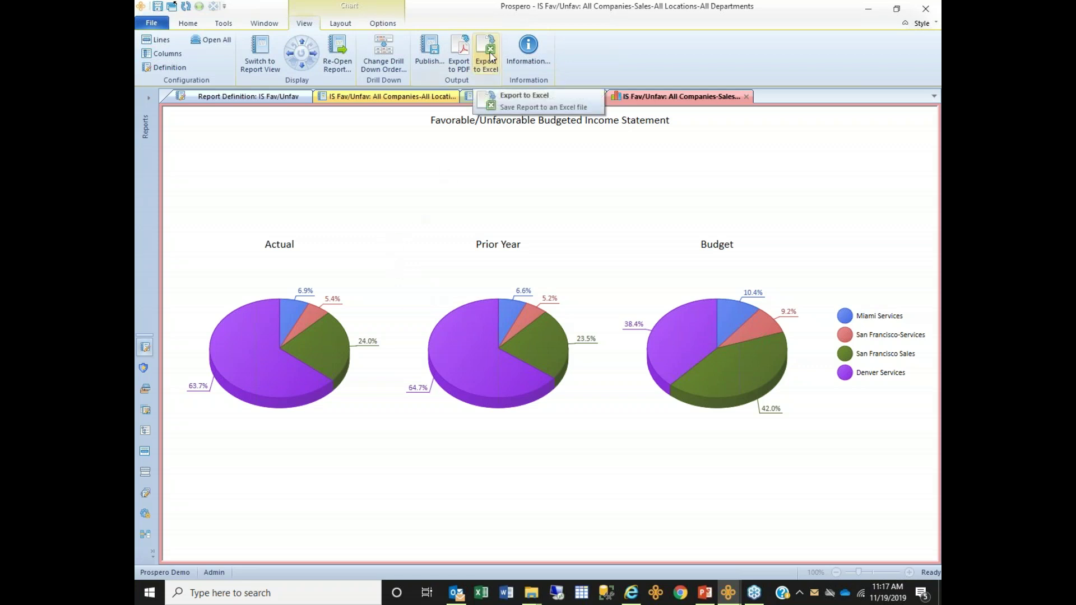
double_click(246, 363)
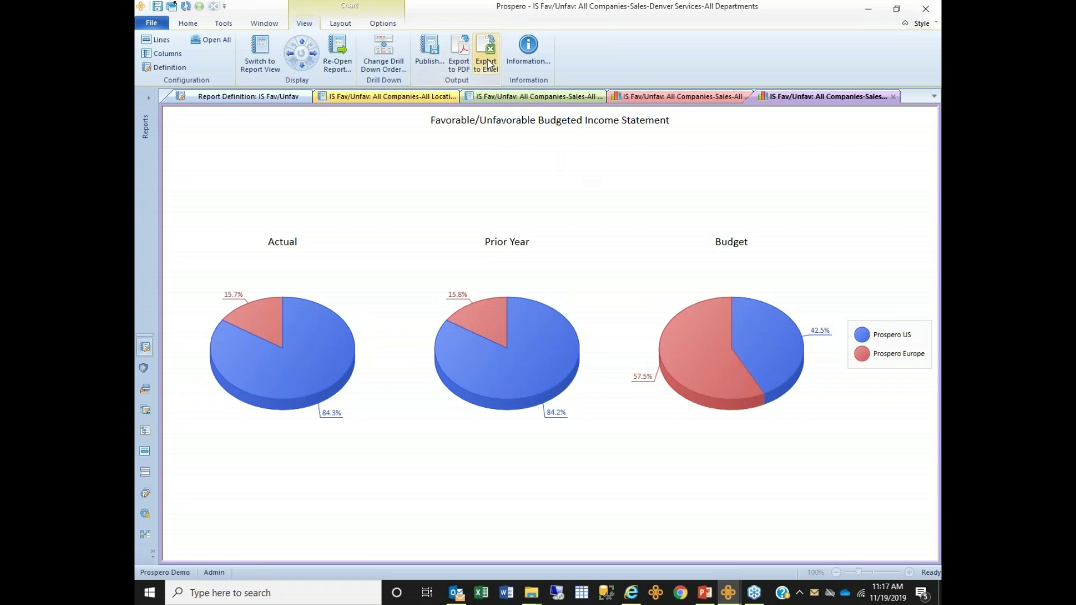
Switch the Denver Services chart to report view, export it to Excel as IS Fav_Unfav3.xlsx and look over the exported workbook
left_click(264, 61)
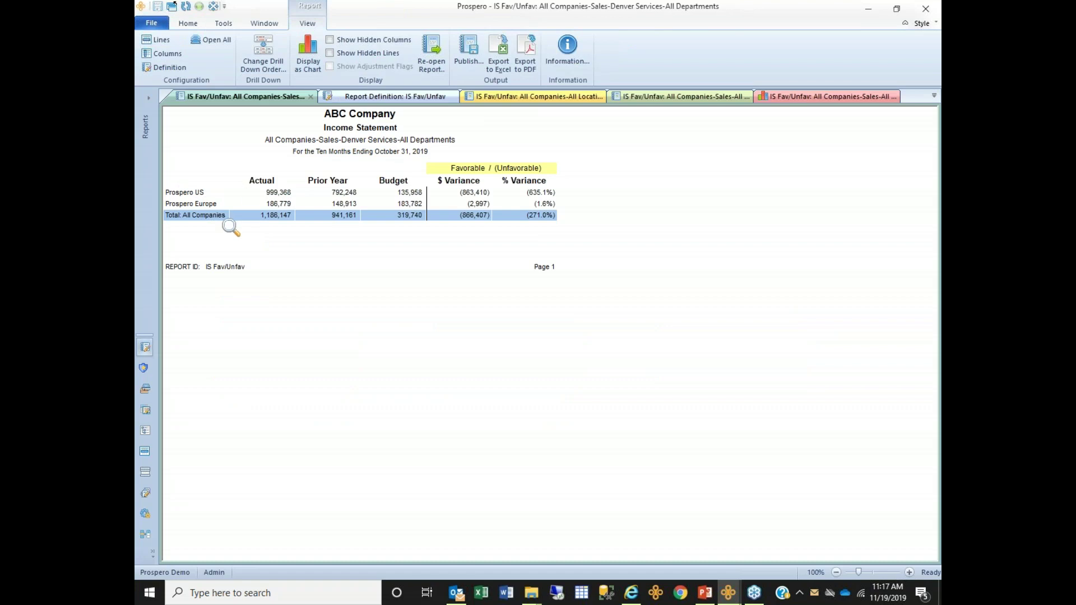
left_click(498, 56)
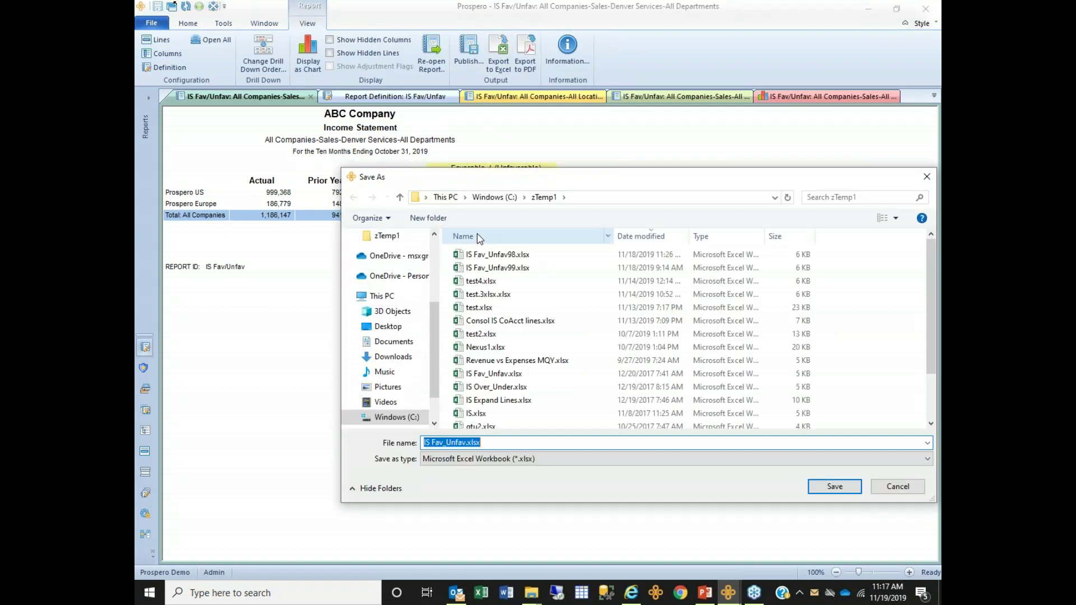
left_click(468, 443)
type("3")
left_click(831, 490)
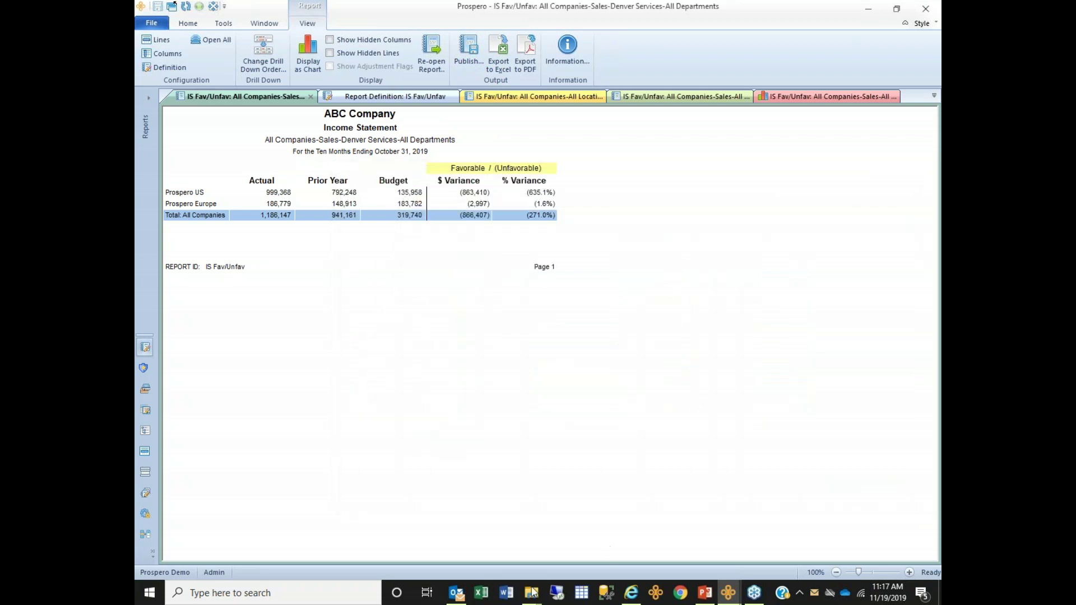
mouse_move(531, 593)
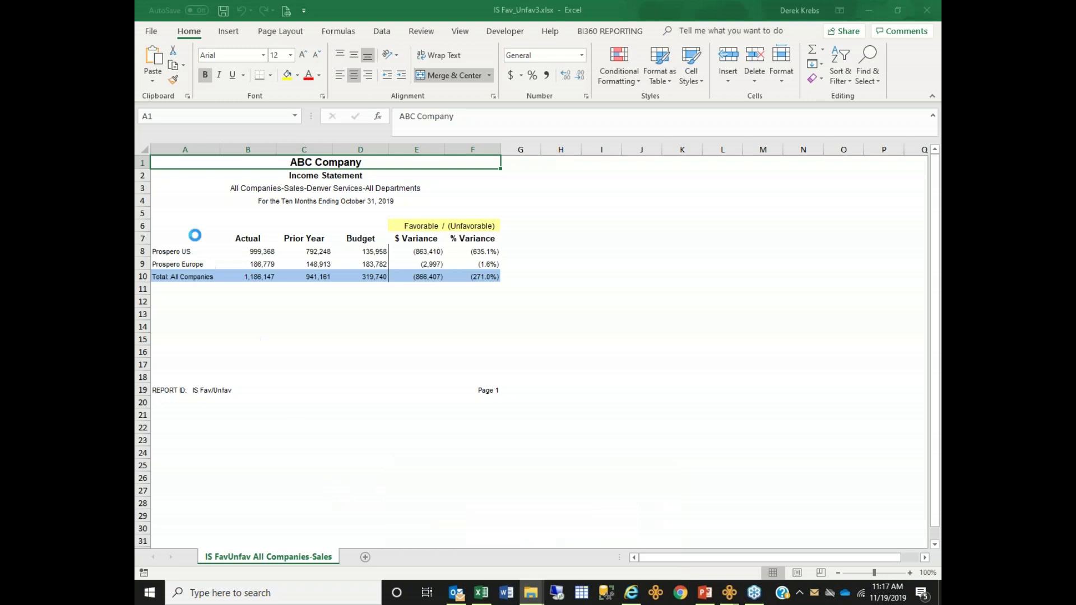
left_click(304, 490)
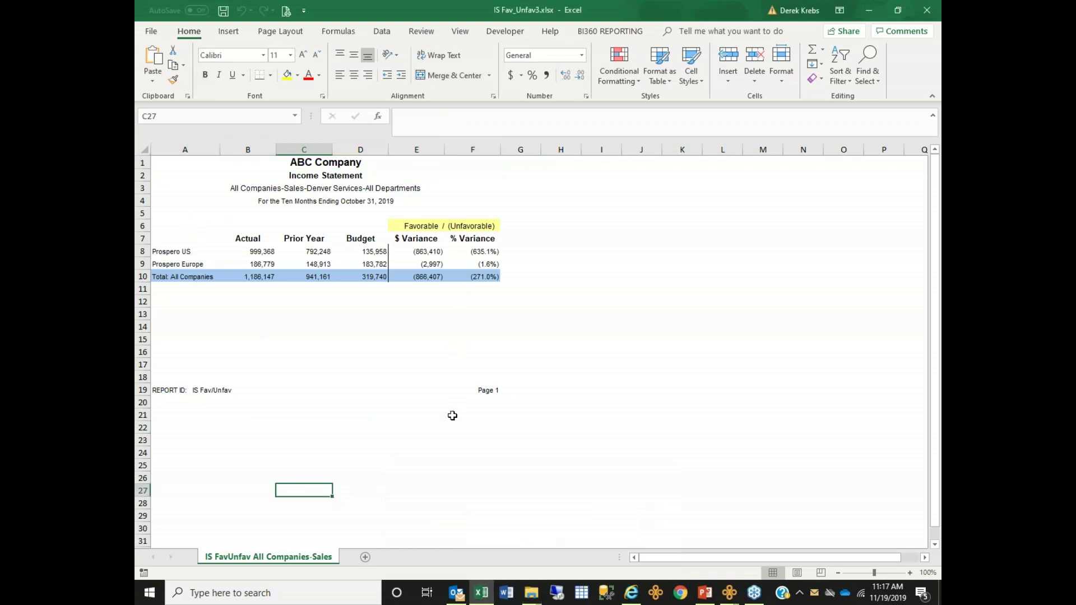
Switch to File Explorer and open the Consol IS.xlsx workbook from the 00 New Docs folder
left_click(531, 593)
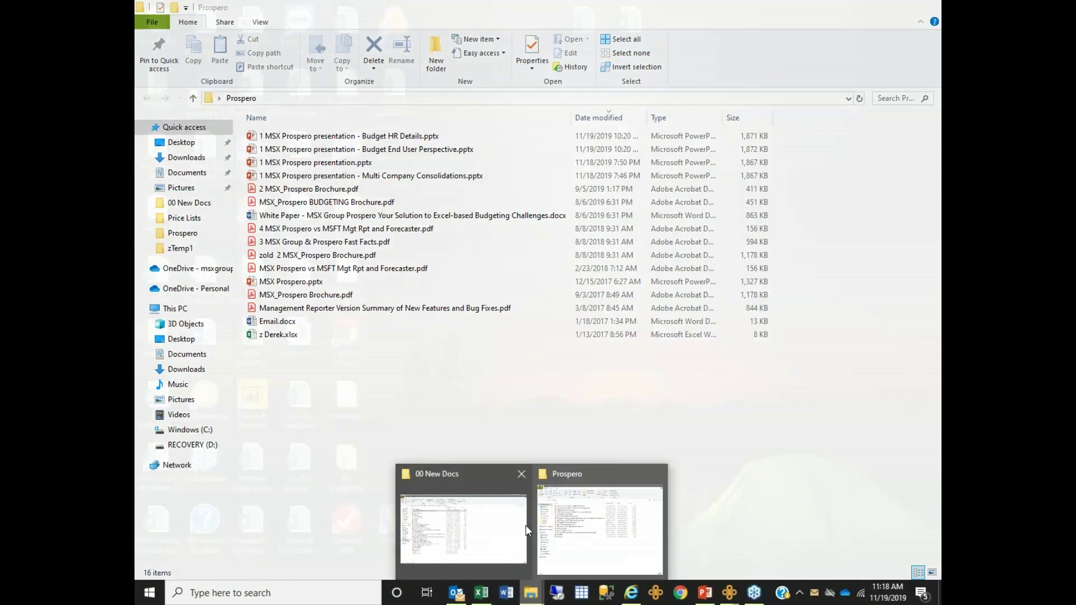
left_click(526, 531)
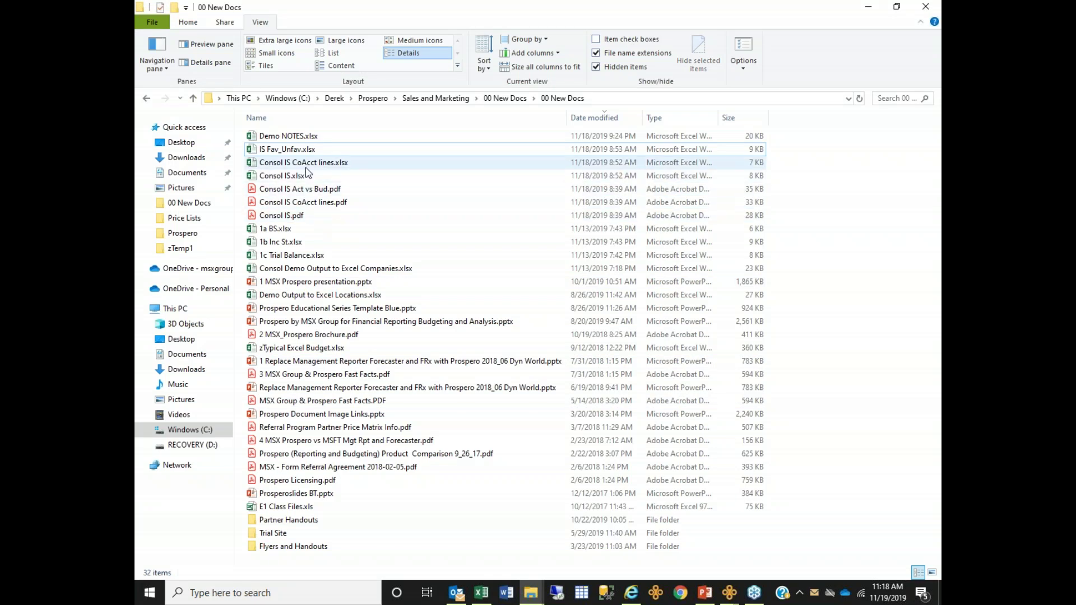
left_click(299, 177)
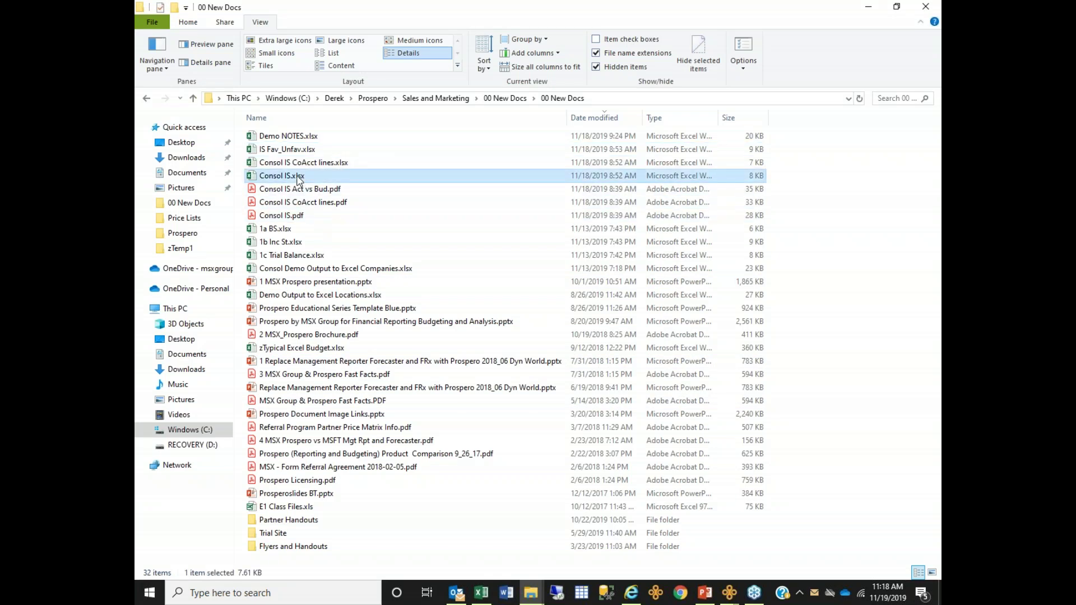
key("alt+Tab")
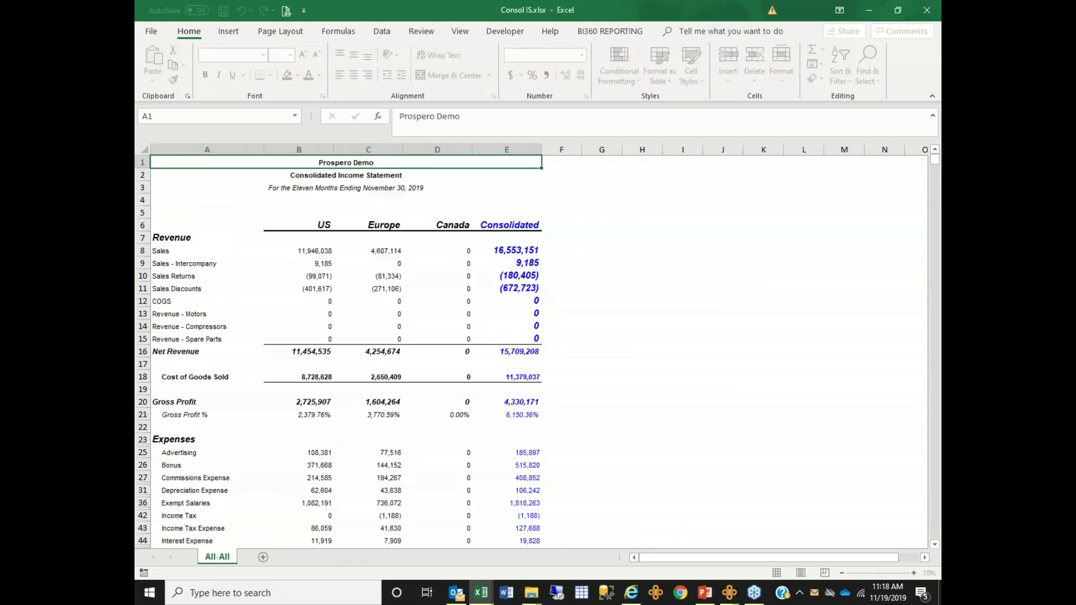
Open Consol Demo Output to Excel Companies.xlsx from the 00 New Docs folder and review the All Comps, Comp 1 and Comp 2 sheets
left_click(531, 593)
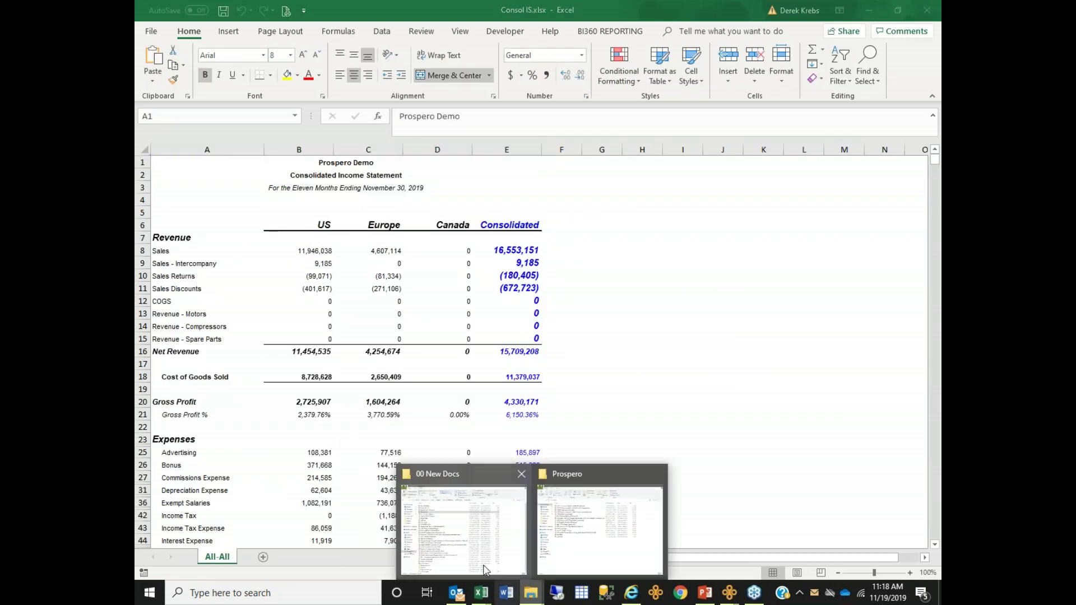
left_click(520, 537)
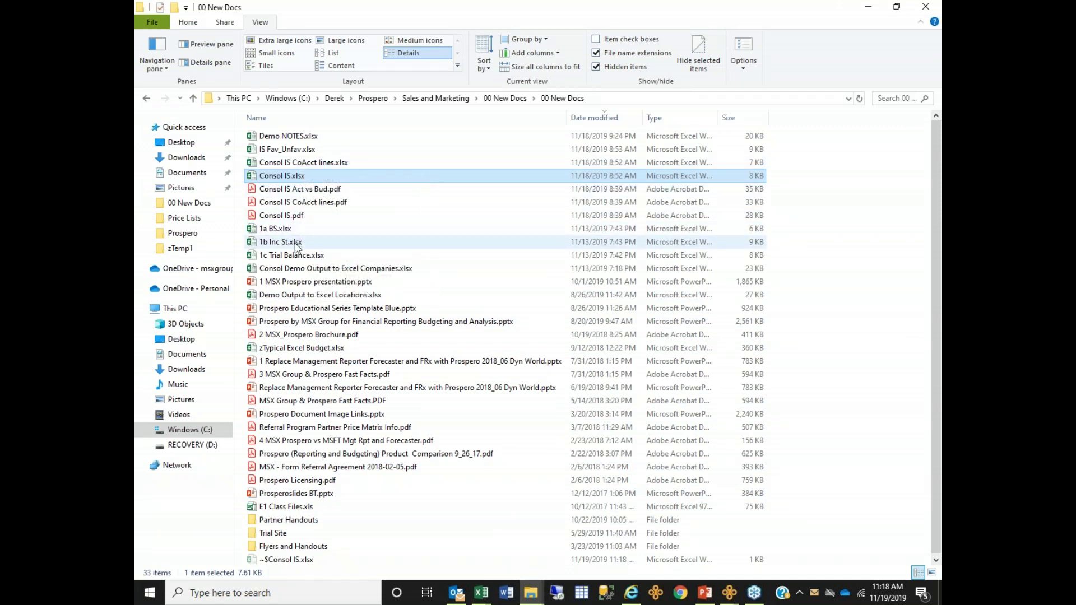
left_click(307, 273)
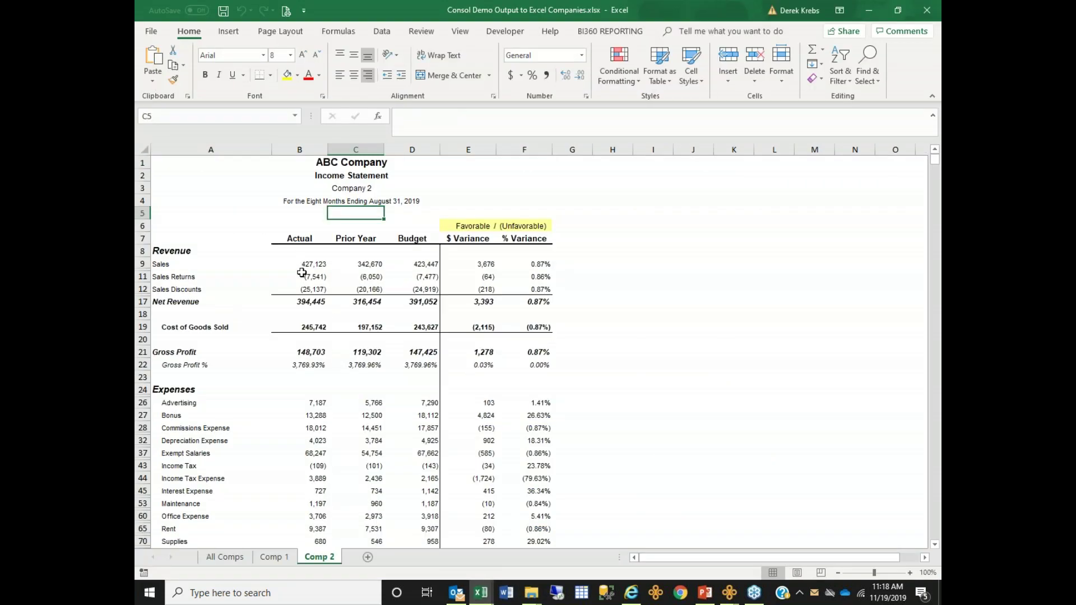
left_click(225, 557)
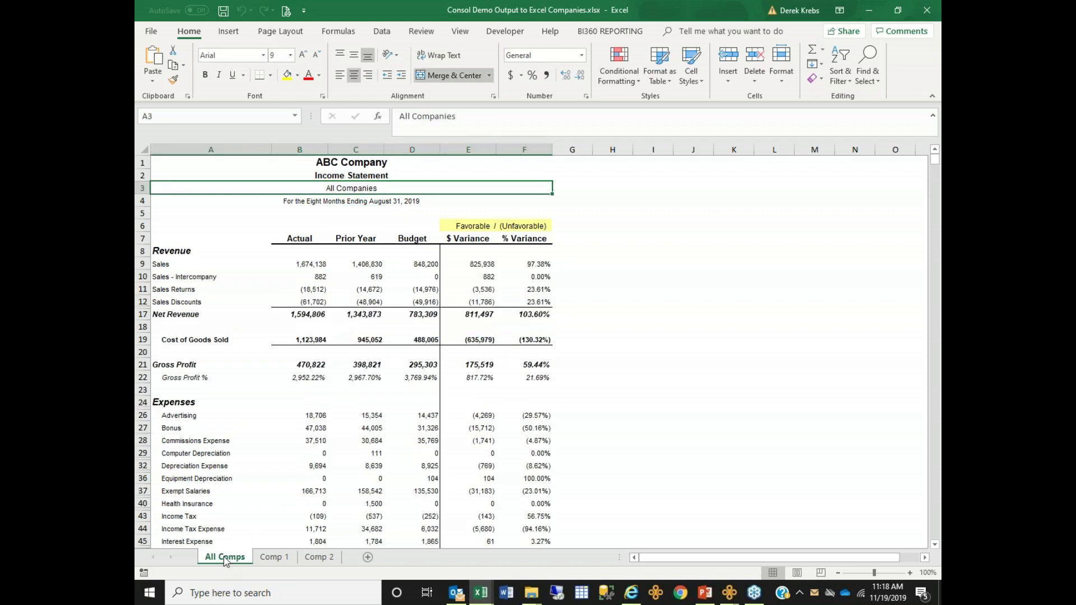
left_click(272, 558)
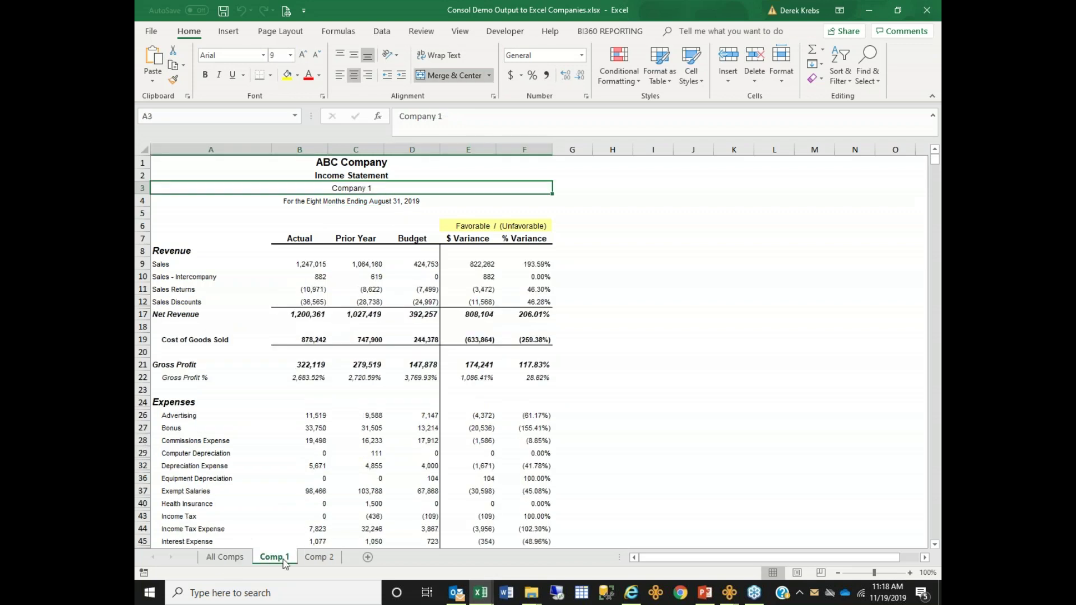
left_click(318, 557)
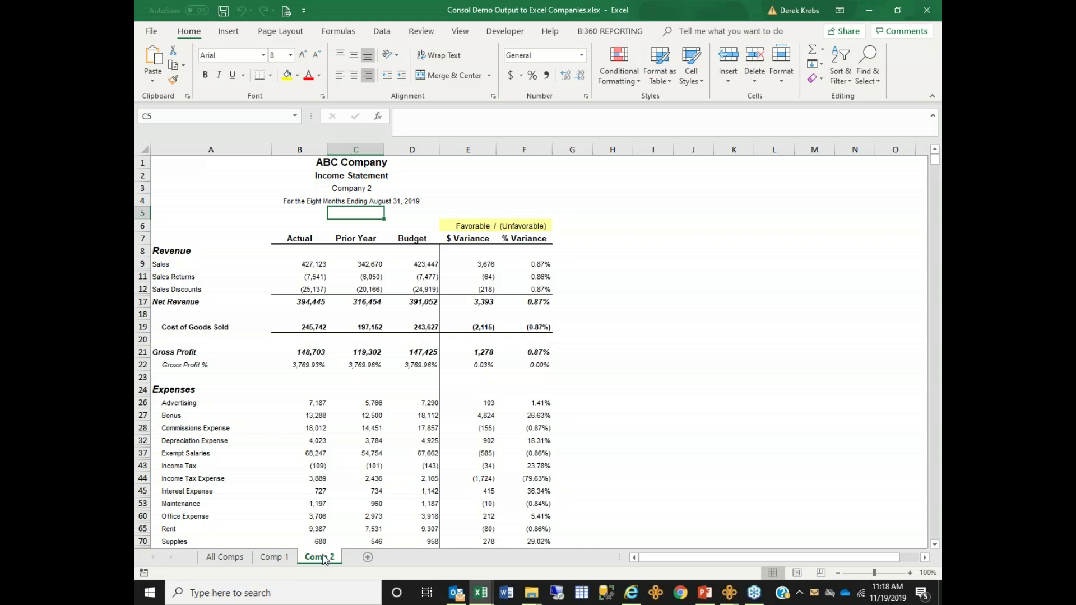
Switch back to Prospero, open the security User Definition and narrow the navigation area to give the definition more room
left_click(729, 592)
left_click(692, 550)
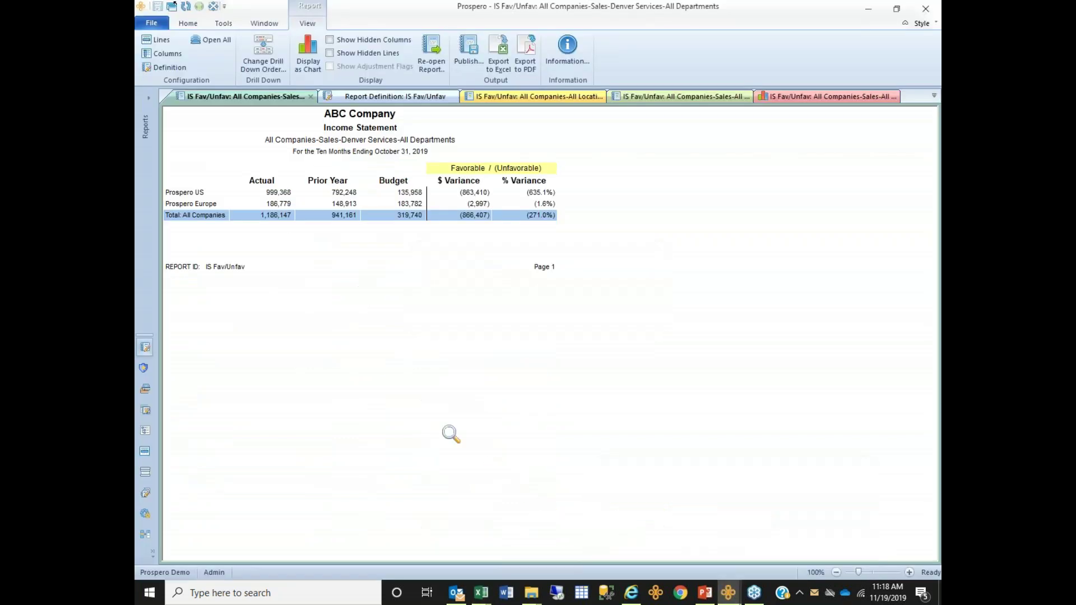
left_click(148, 106)
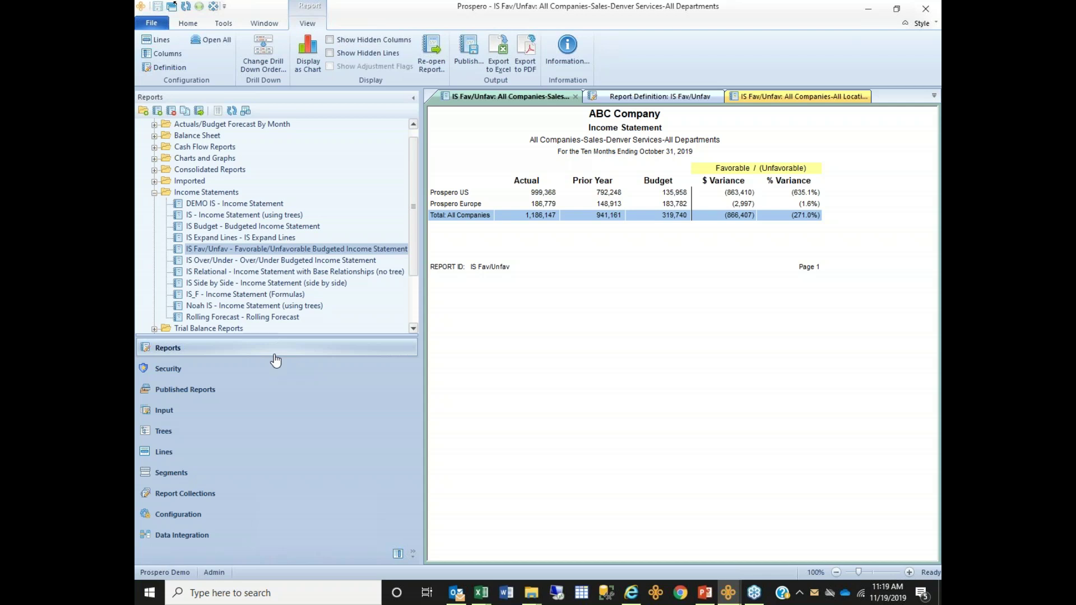
left_click(175, 375)
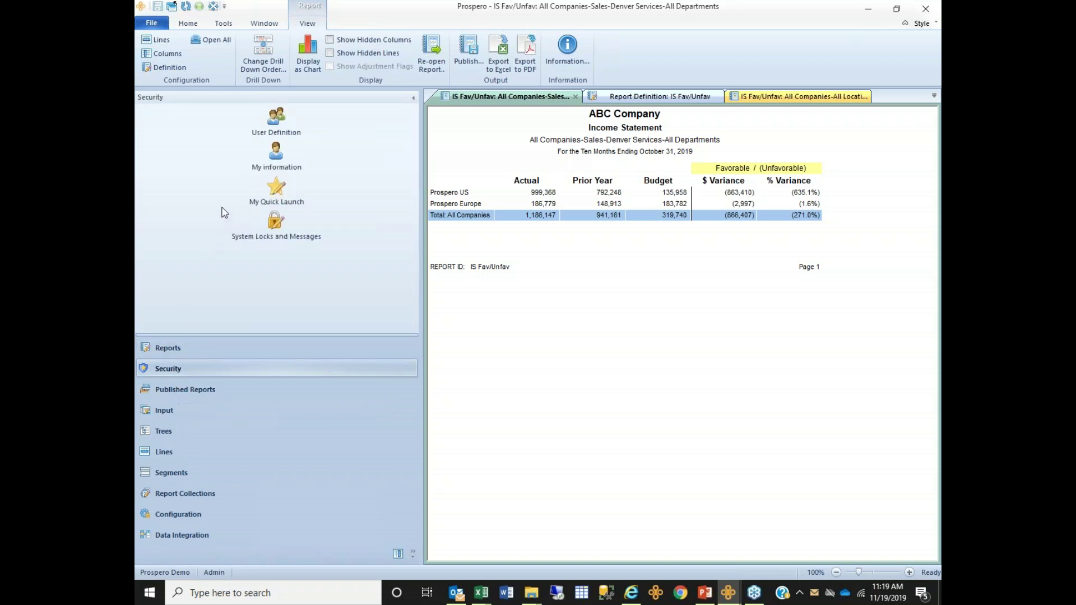
left_click(277, 119)
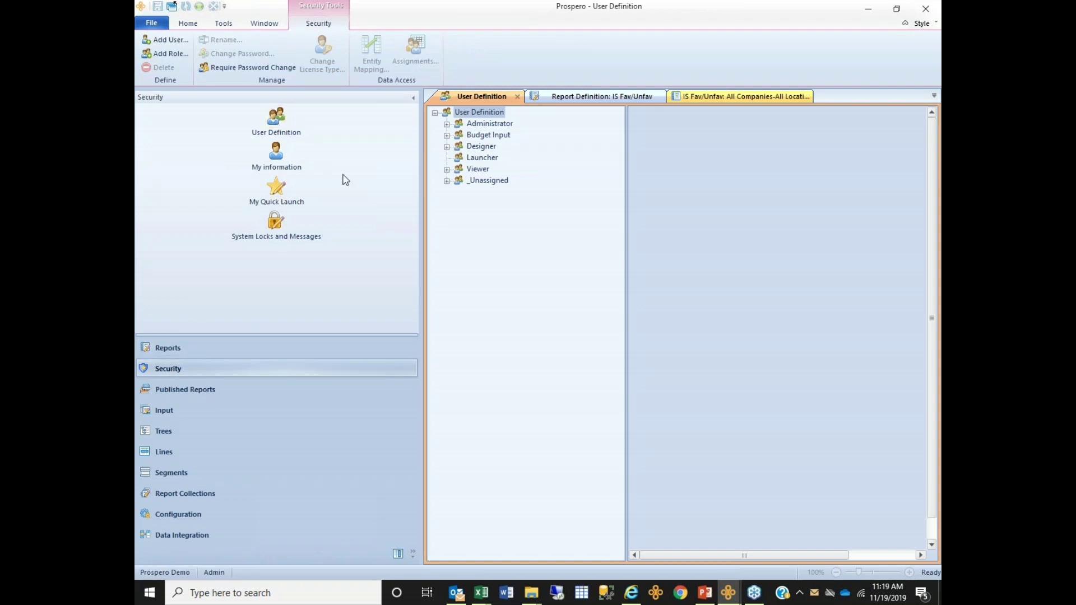
left_click_drag(424, 203, 301, 197)
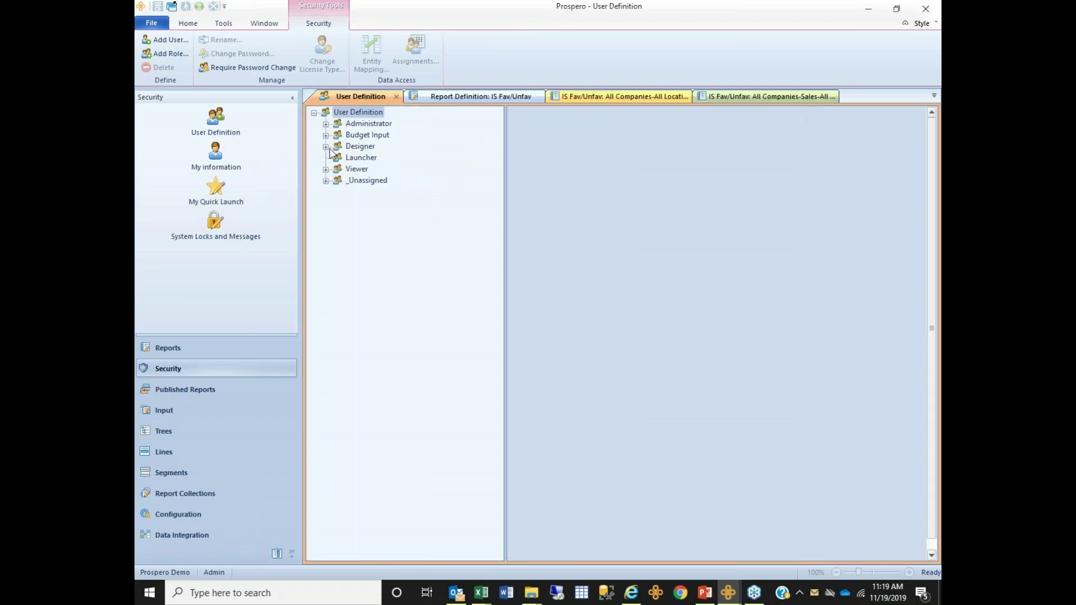
Expand the Administrator role and examine its users, the options for adding users or roles, and its full list of permissions
left_click(326, 124)
left_click(353, 125)
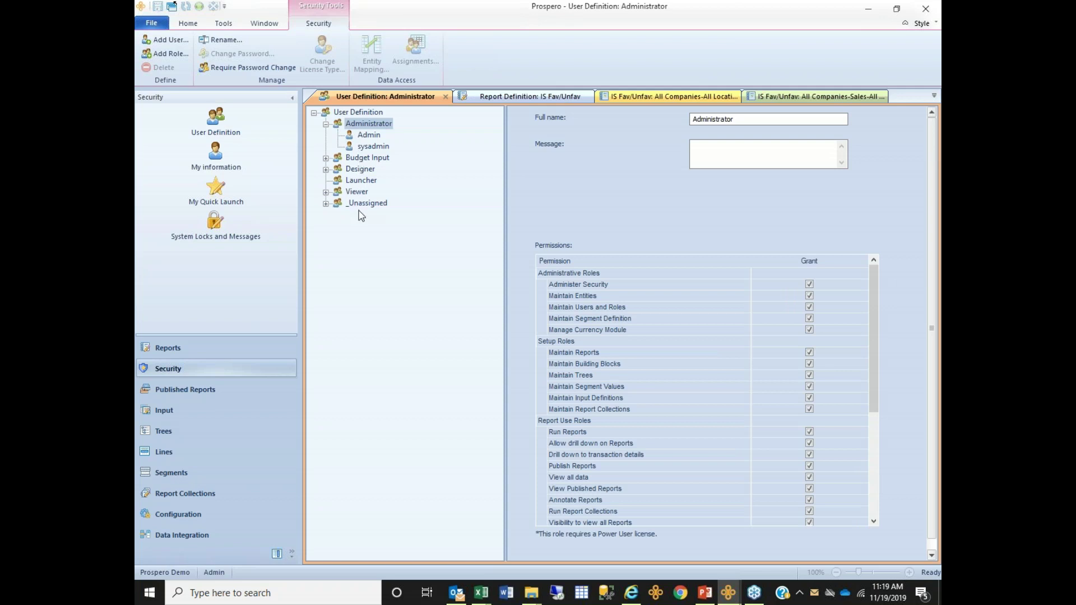
right_click(357, 124)
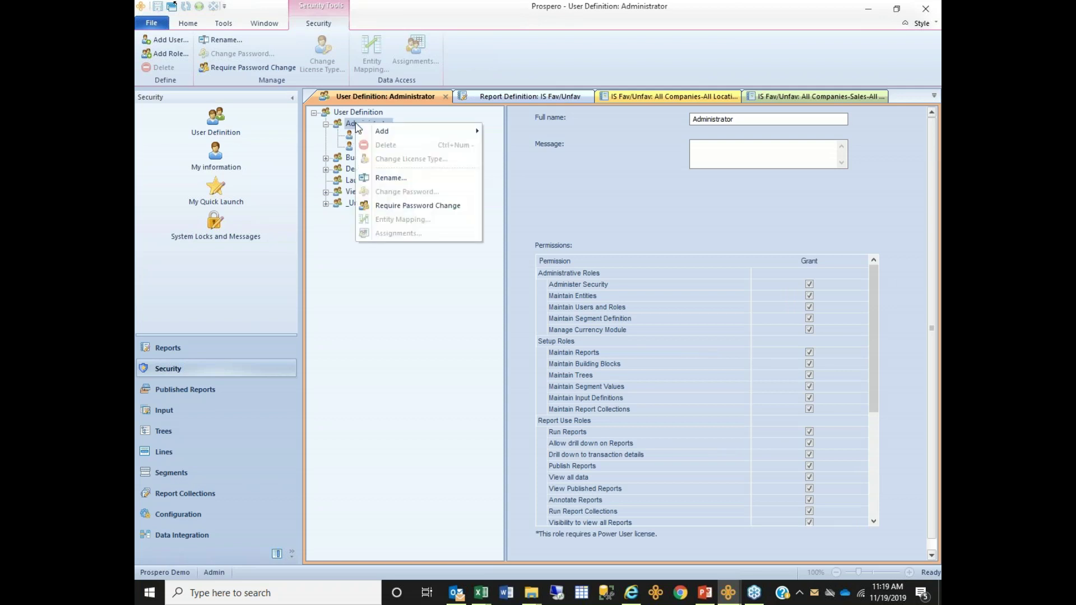
mouse_move(370, 132)
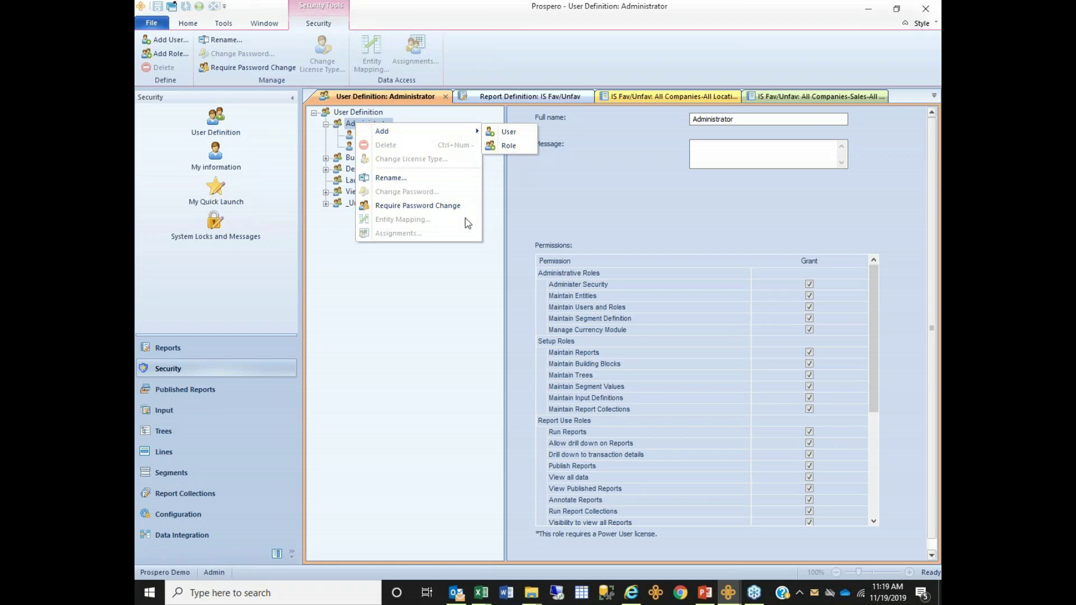
left_click(503, 319)
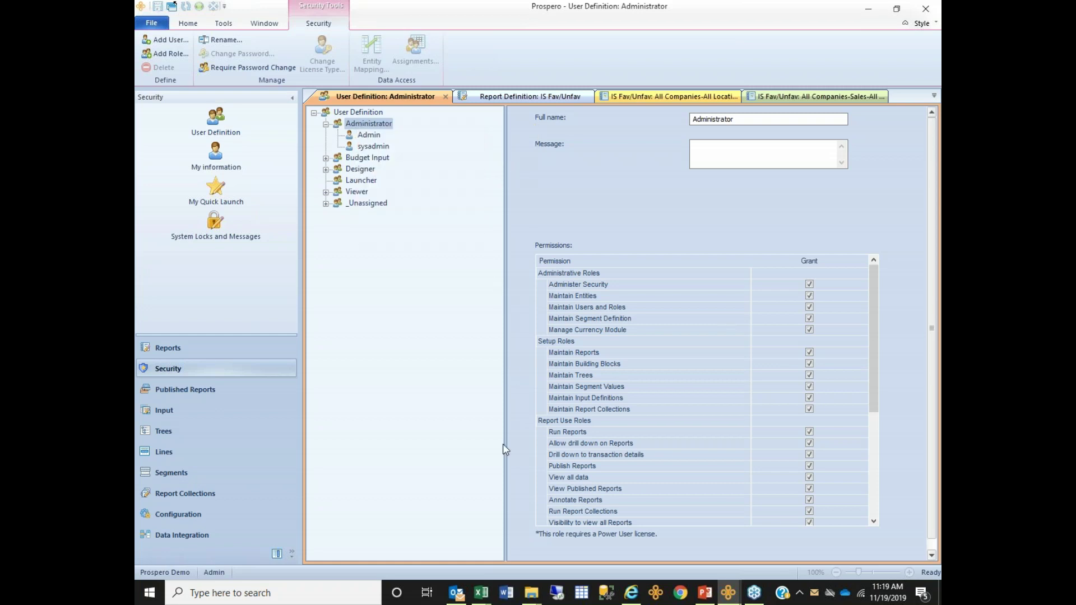
left_click(874, 521)
left_click(874, 521)
left_click(874, 521)
left_click(874, 522)
left_click(875, 521)
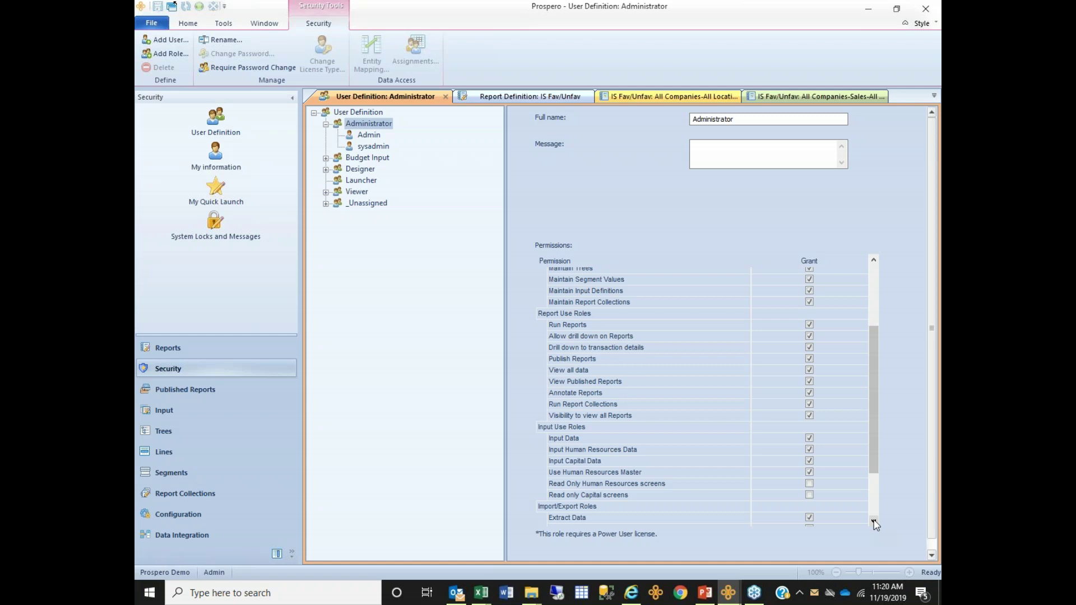
Switch to the PowerPoint presentation and highlight the Security Roles challenge and Prospero solution texts in slide 8's comparison table
left_click(705, 593)
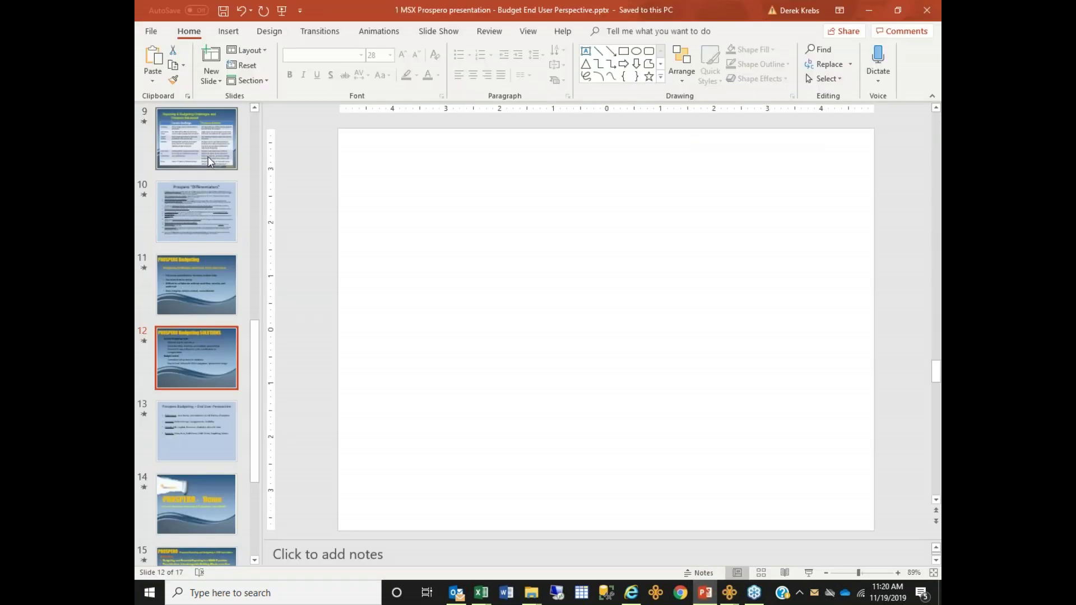
left_click(230, 145)
left_click(254, 145)
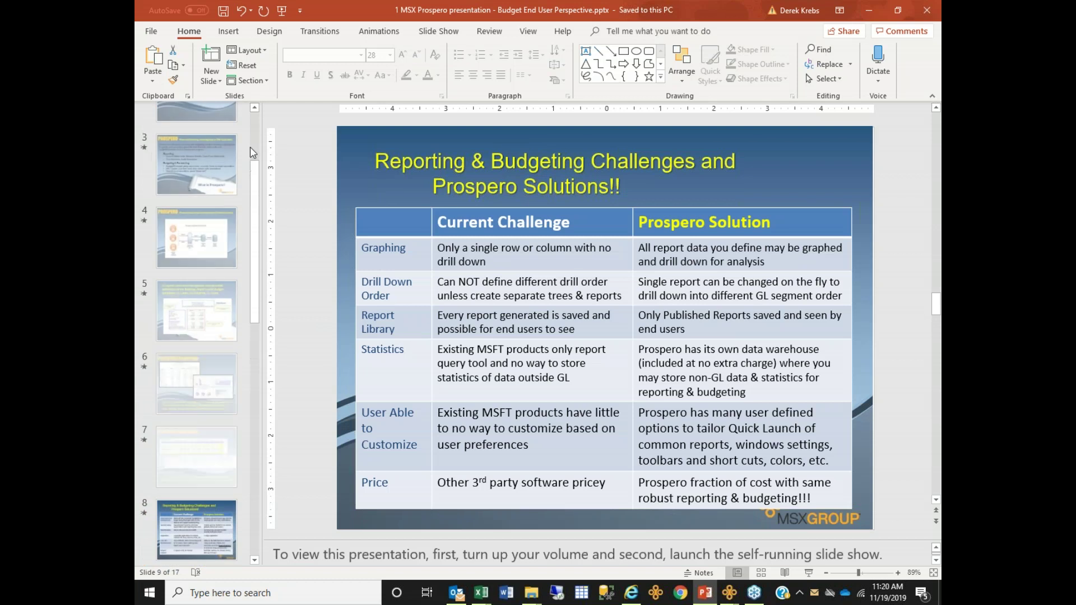
left_click(209, 562)
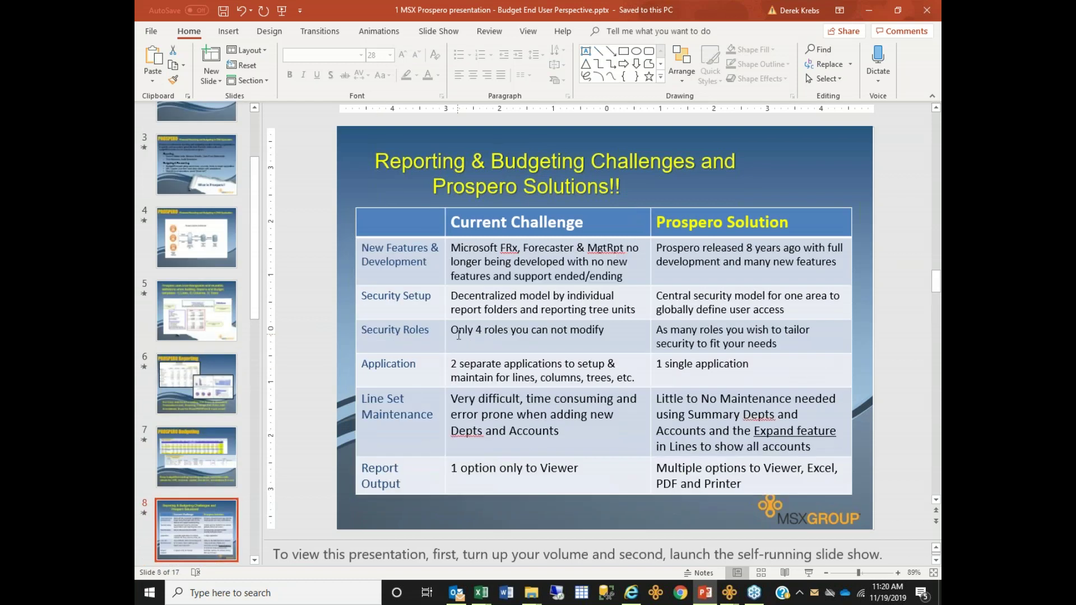
left_click(453, 331)
triple_click(499, 332)
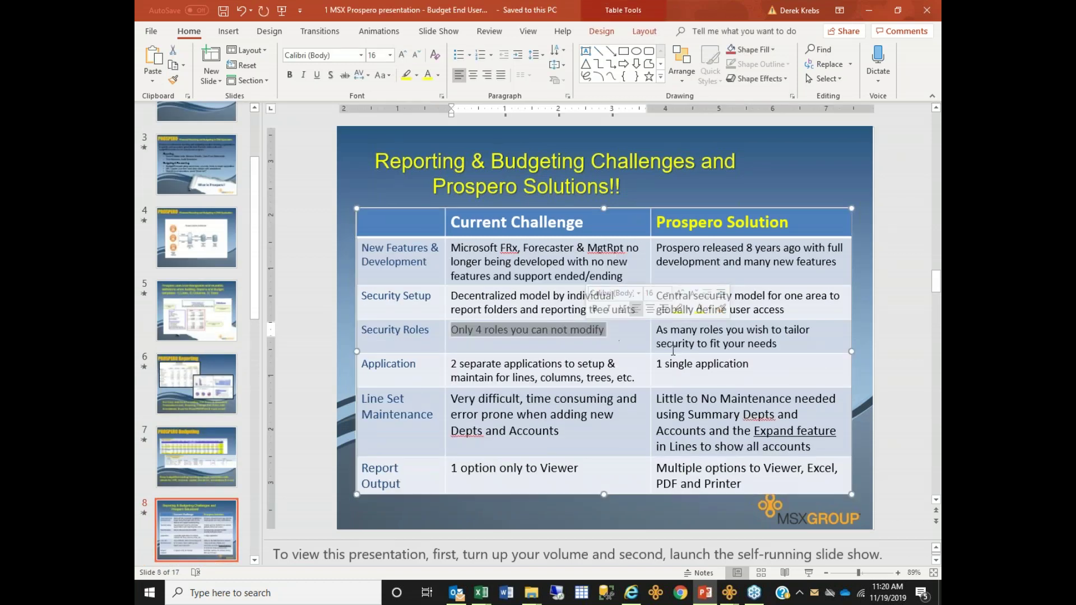
left_click(783, 344)
left_click_drag(783, 344, 655, 331)
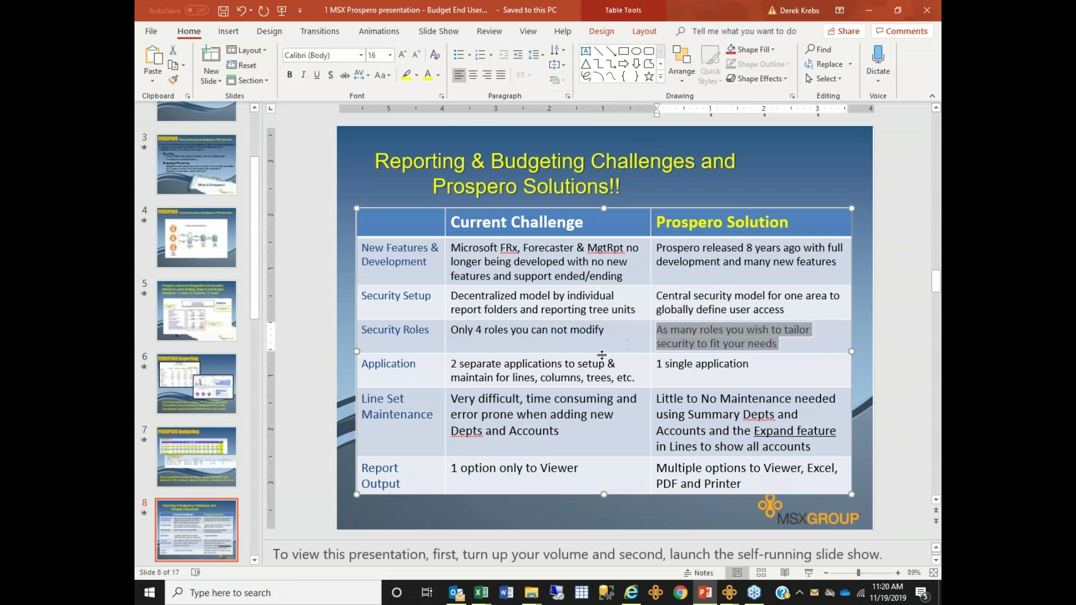
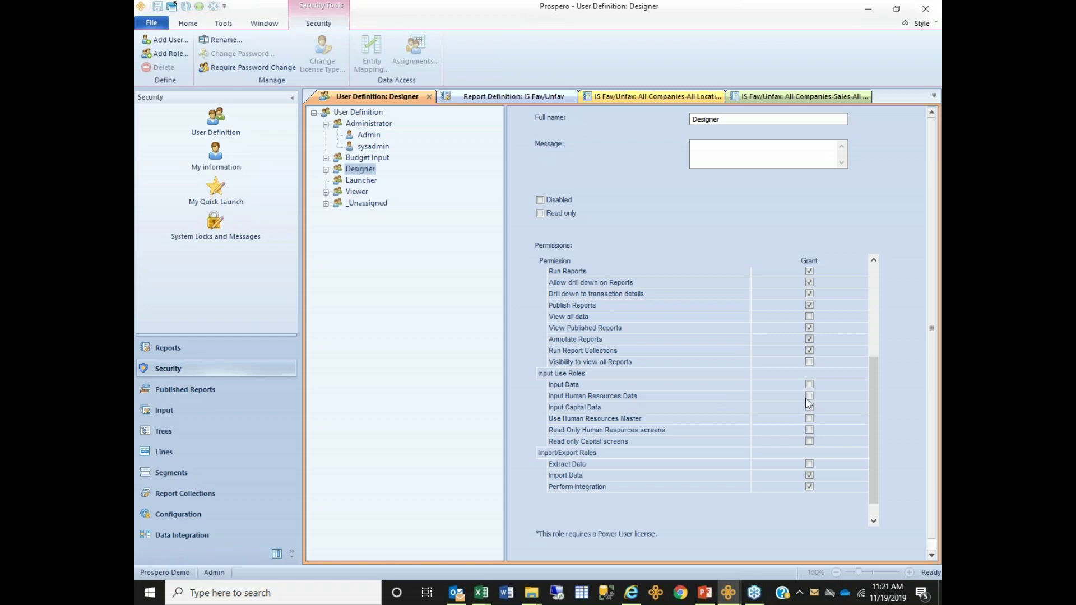
Temporarily grant the Designer role Input Human Resources Data and Read Only Human Resources screens, and revoke both permissions again
left_click(809, 396)
left_click(810, 430)
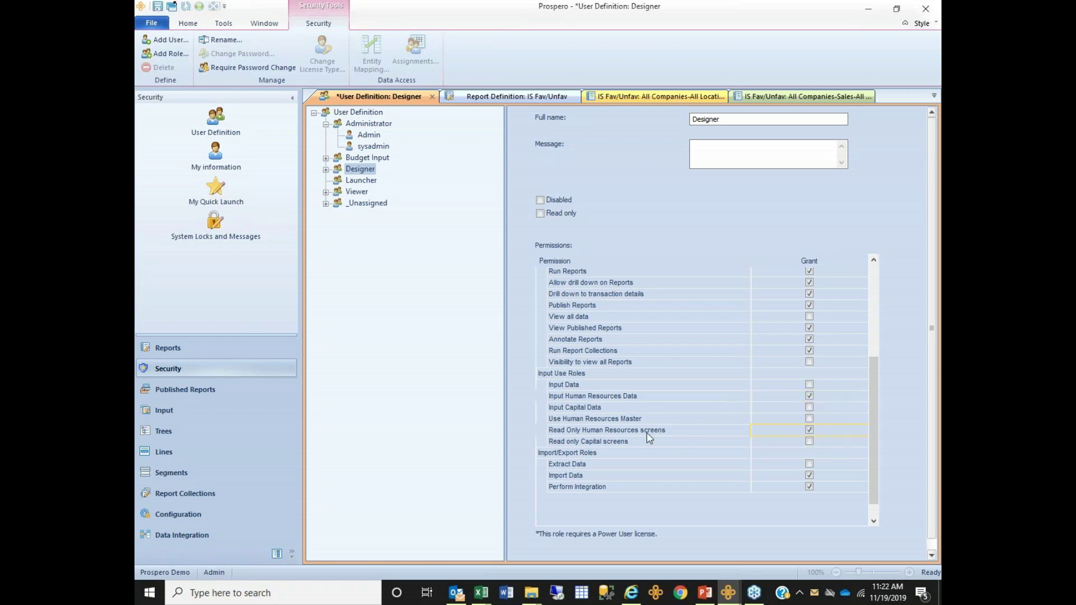
left_click(808, 395)
left_click(809, 430)
Expand the Designer role and display the BA_West user's definition and permissions
left_click(325, 169)
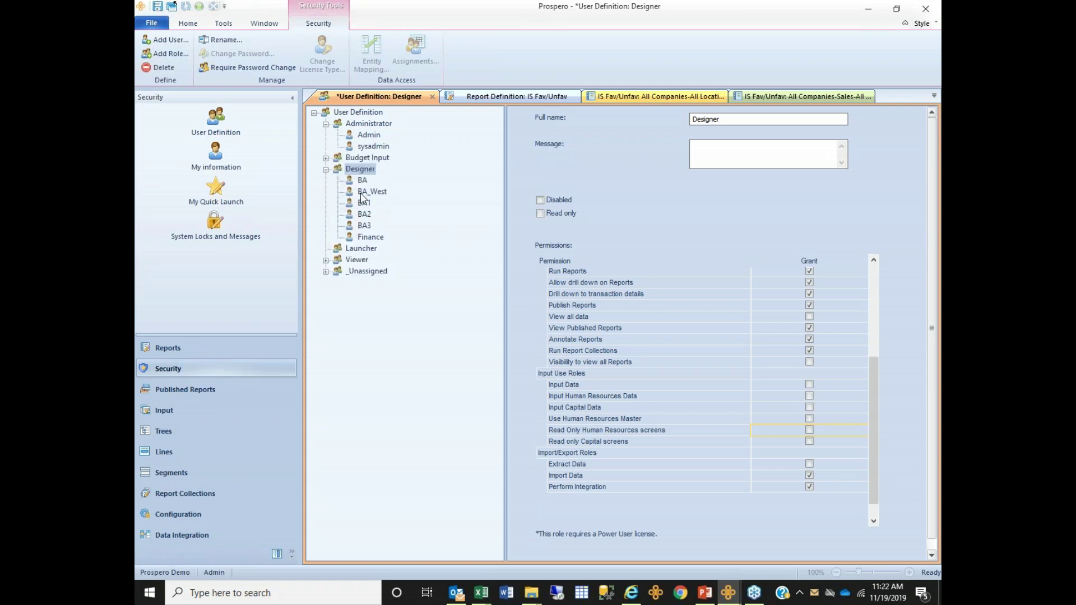
left_click(367, 193)
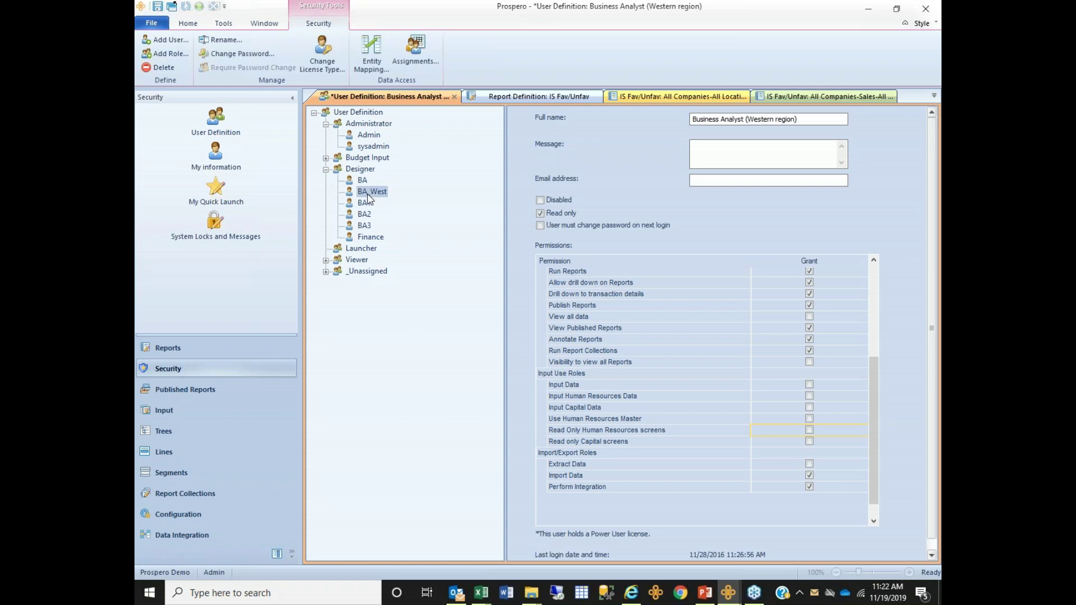
Open another Prospero sign-in window, try Windows Authentication and Standard Authentication, and cancel the sign-in
left_click(727, 594)
left_click_drag(727, 594, 716, 539)
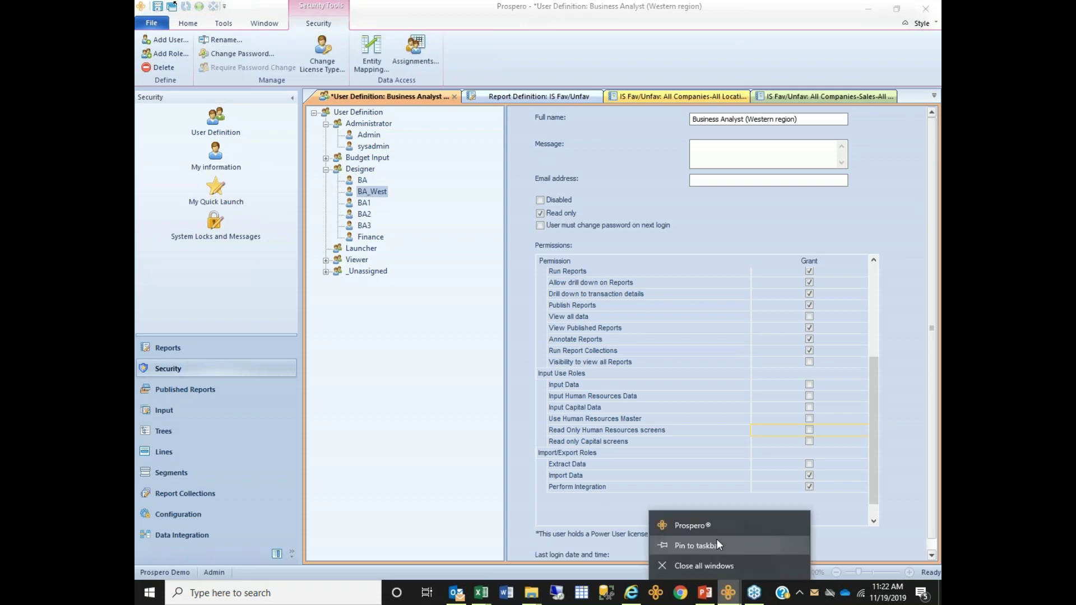
left_click(712, 528)
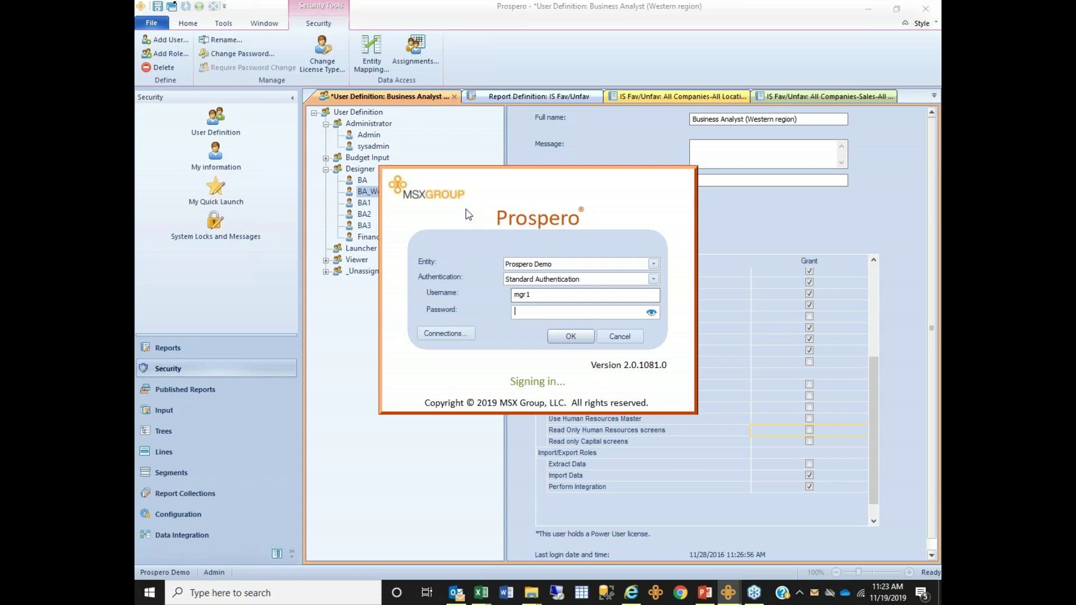
left_click(653, 280)
left_click(634, 291)
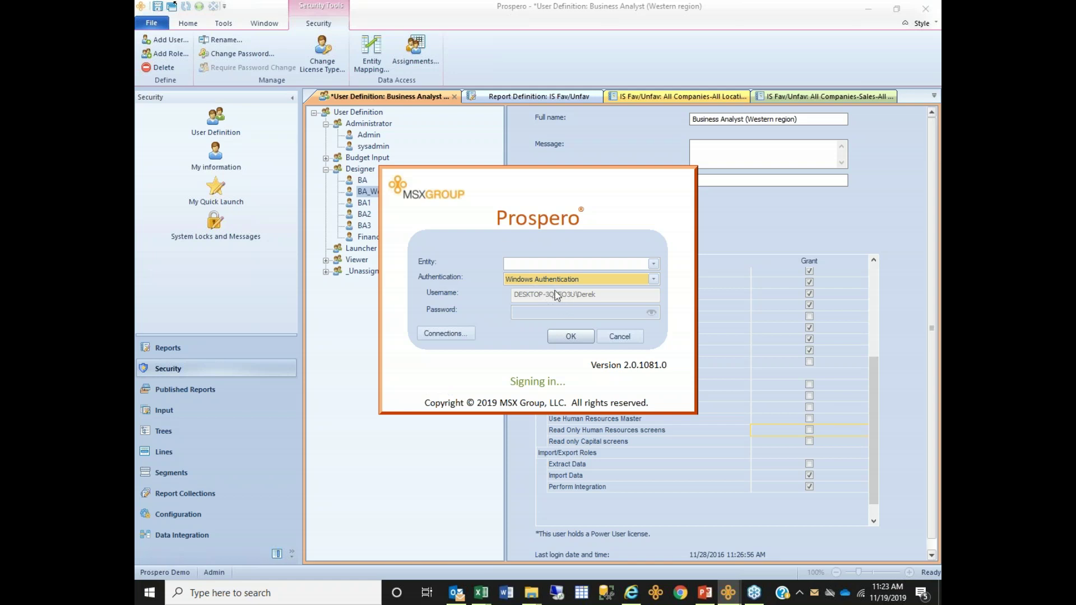
left_click(653, 279)
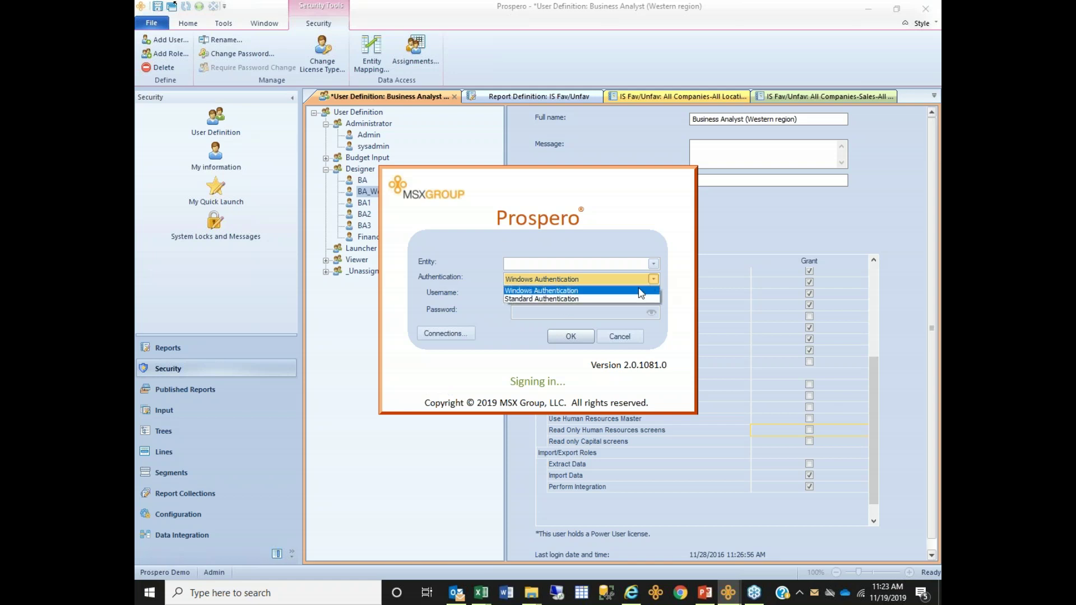
left_click(625, 300)
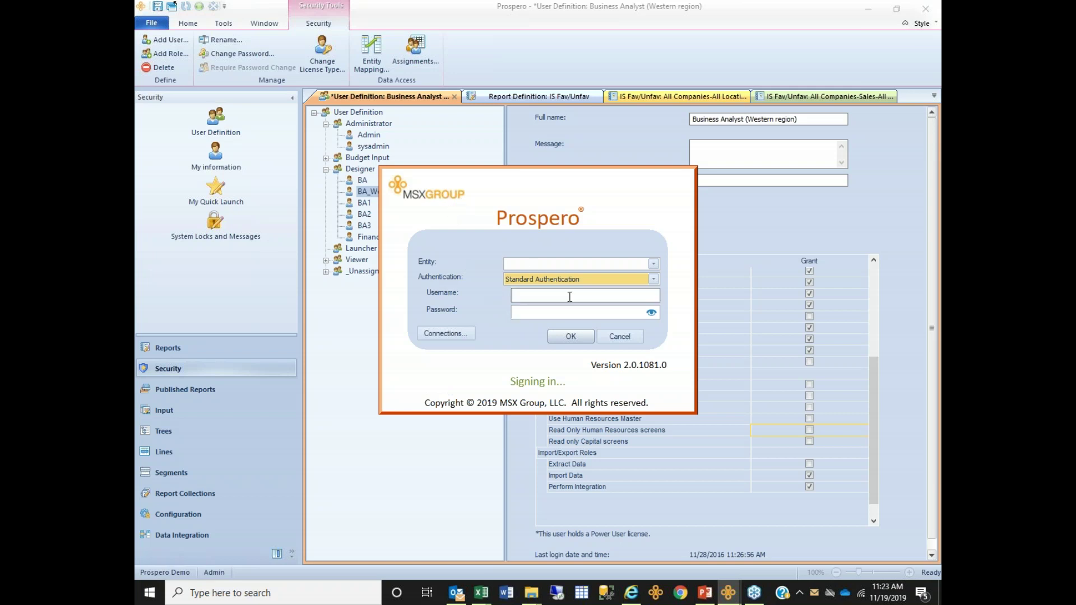
left_click(620, 337)
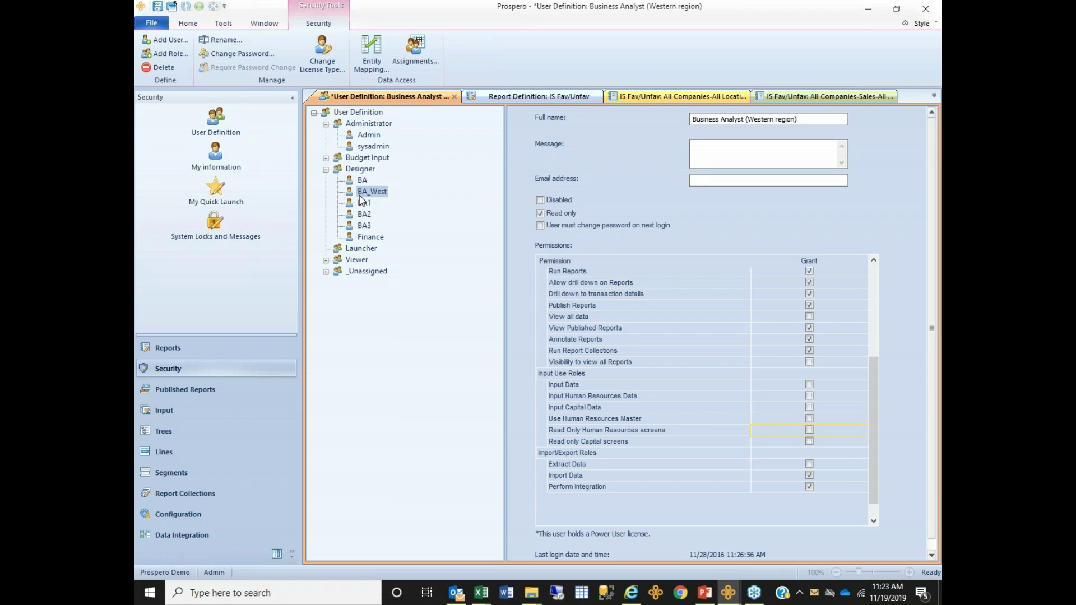
Open BA_West's data access assignments, insert a second assignment row, and view the companies available for the first row
left_click(416, 52)
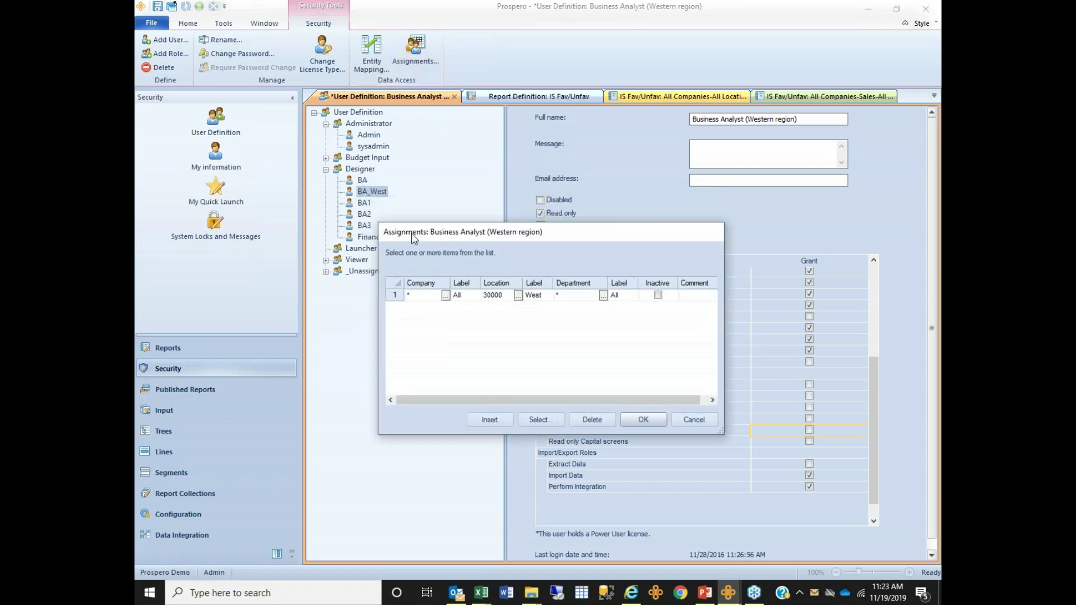
left_click(394, 303)
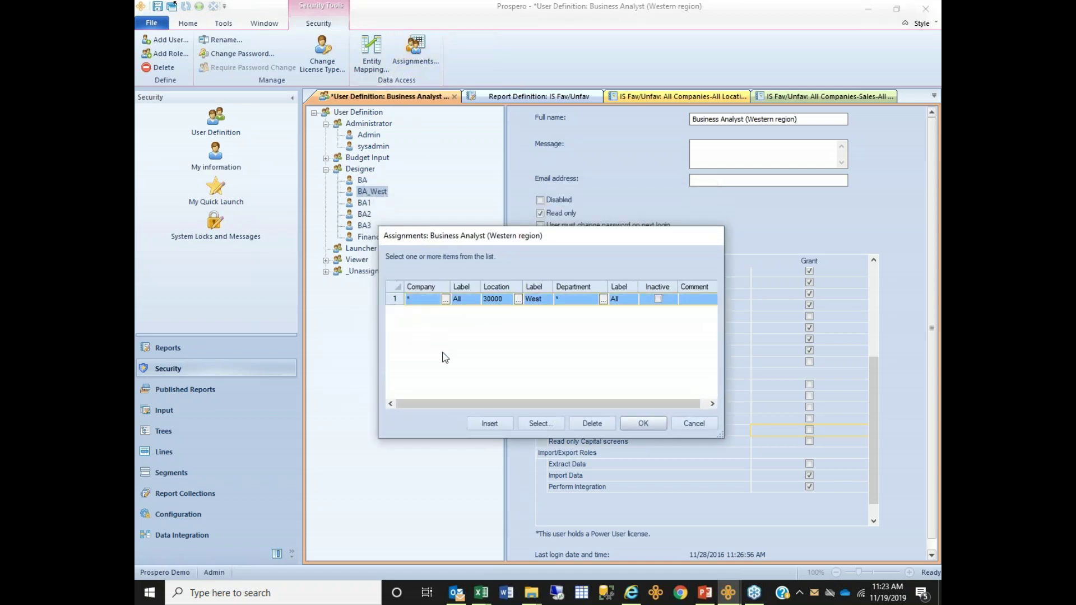
left_click(490, 423)
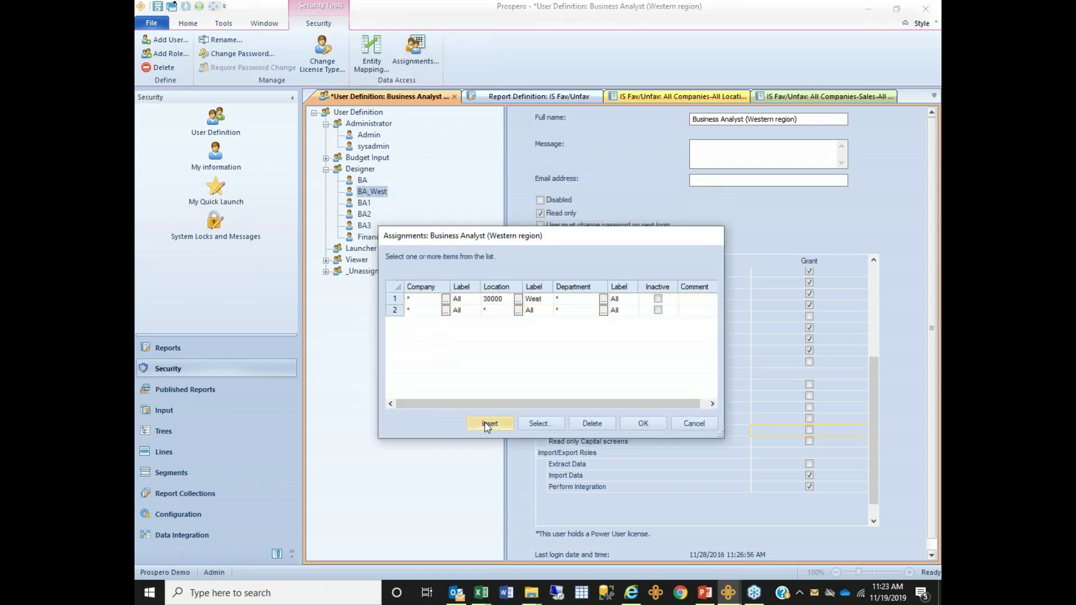
left_click(397, 300)
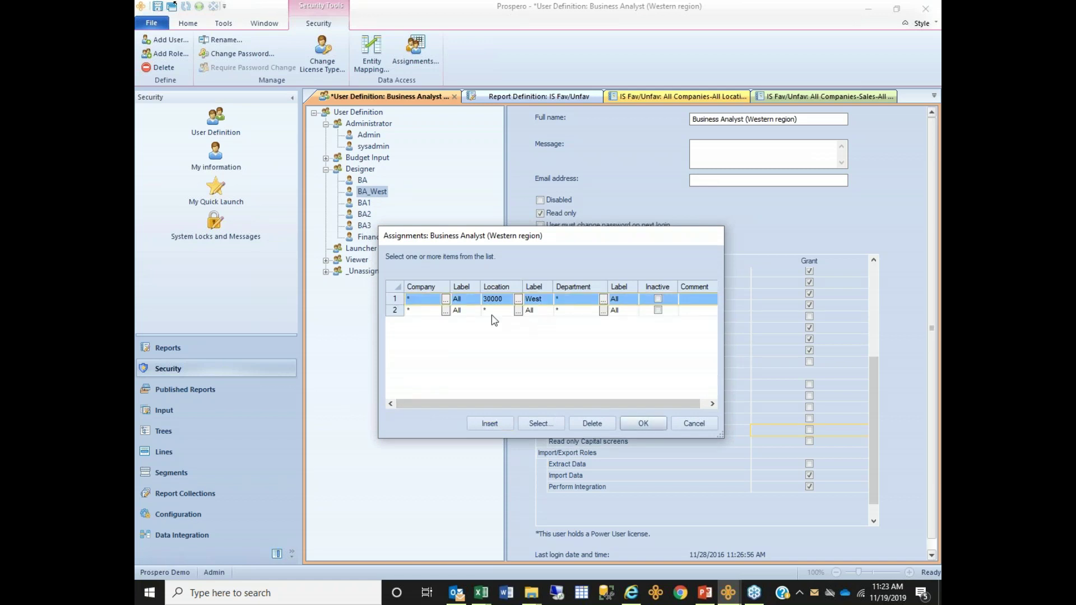
left_click(445, 299)
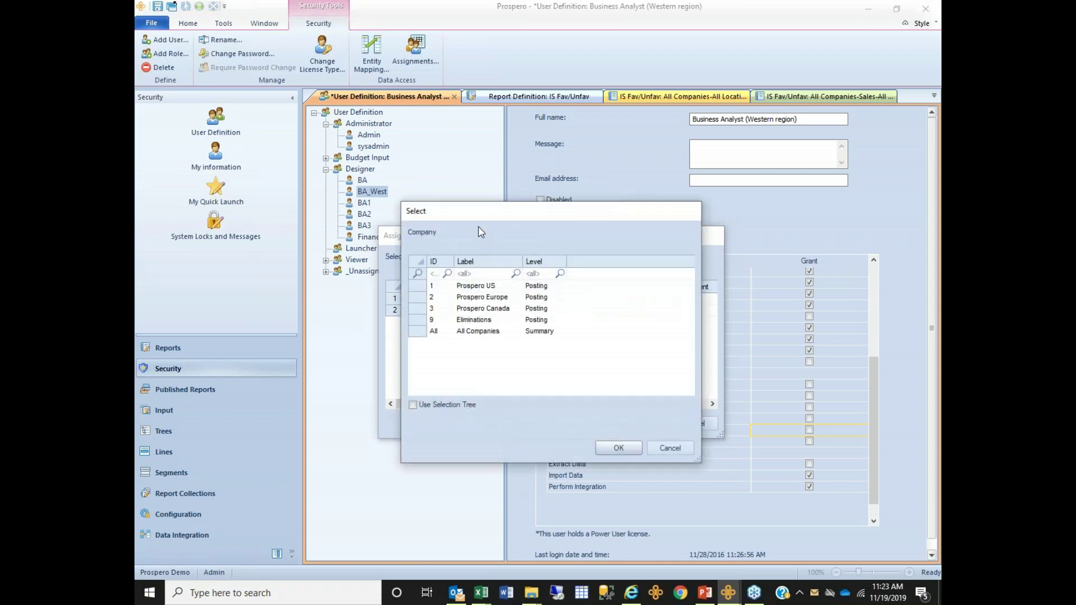
left_click_drag(482, 218, 454, 336)
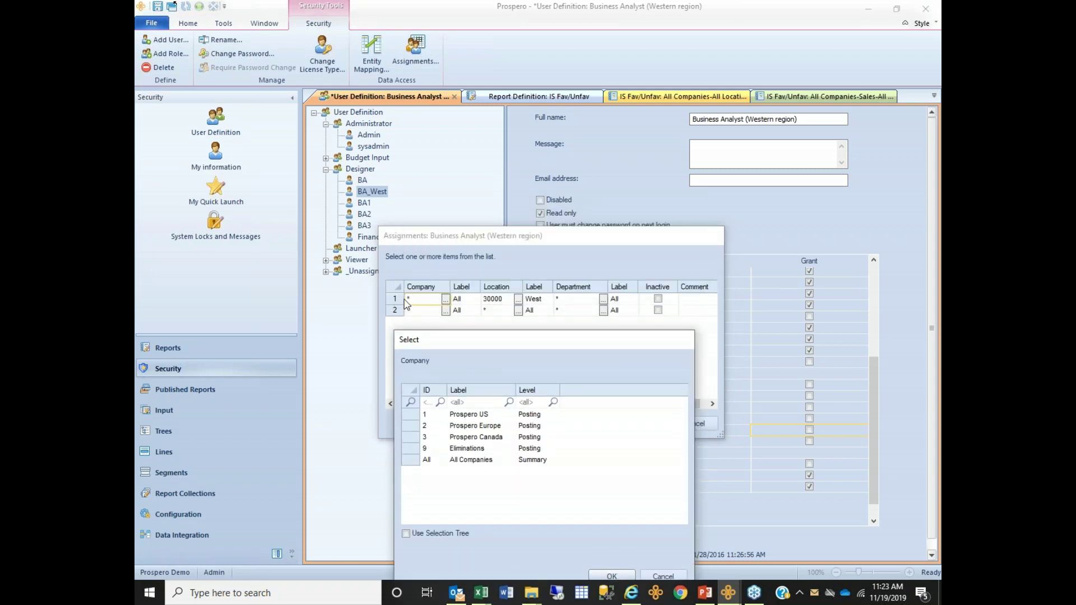
left_click(653, 578)
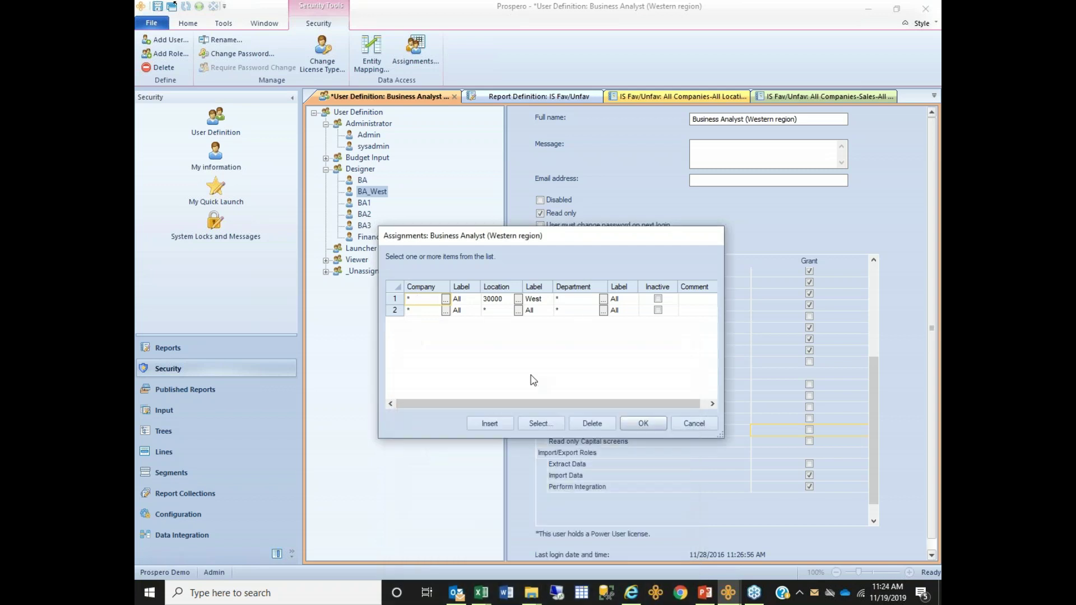
Examine the 30000 - West and 40000 - Midwest branches in the first assignment's Location selection tree, and close the assignments without saving
left_click(518, 298)
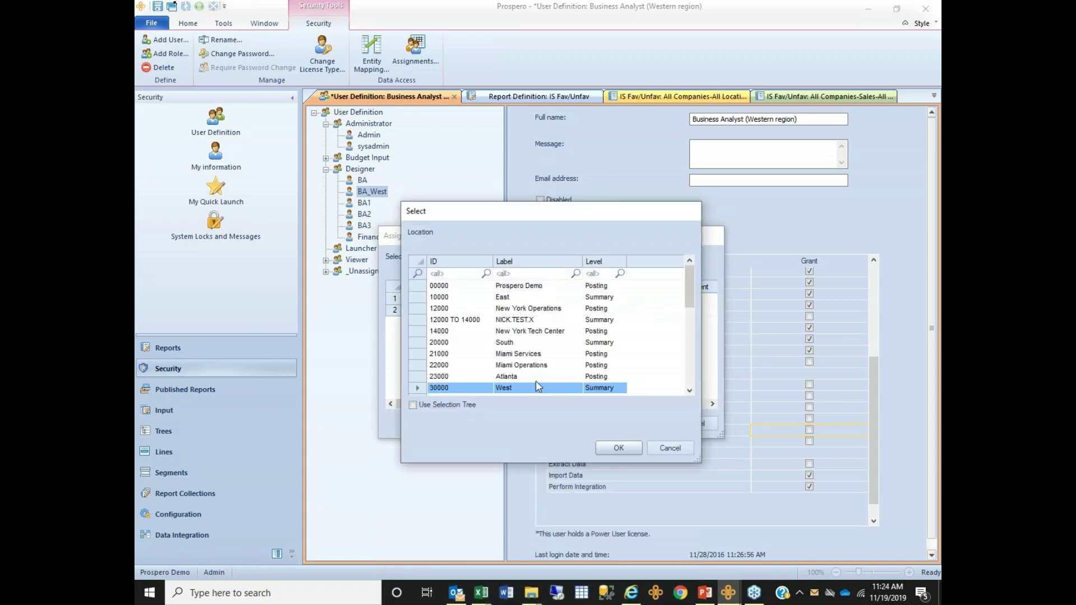
left_click(470, 405)
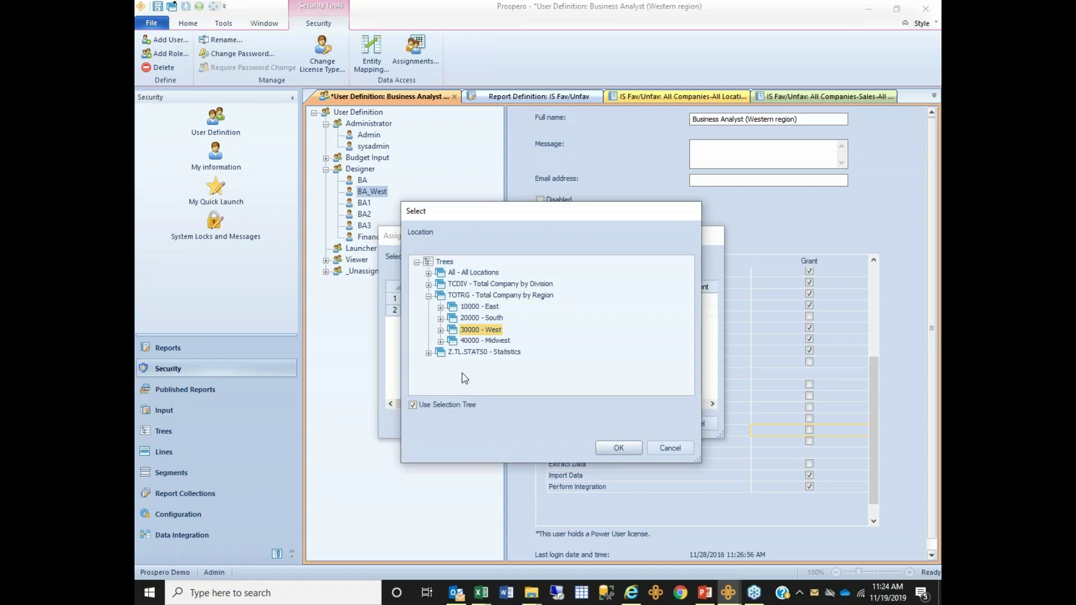
left_click(440, 331)
left_click(489, 342)
left_click_drag(569, 213, 737, 228)
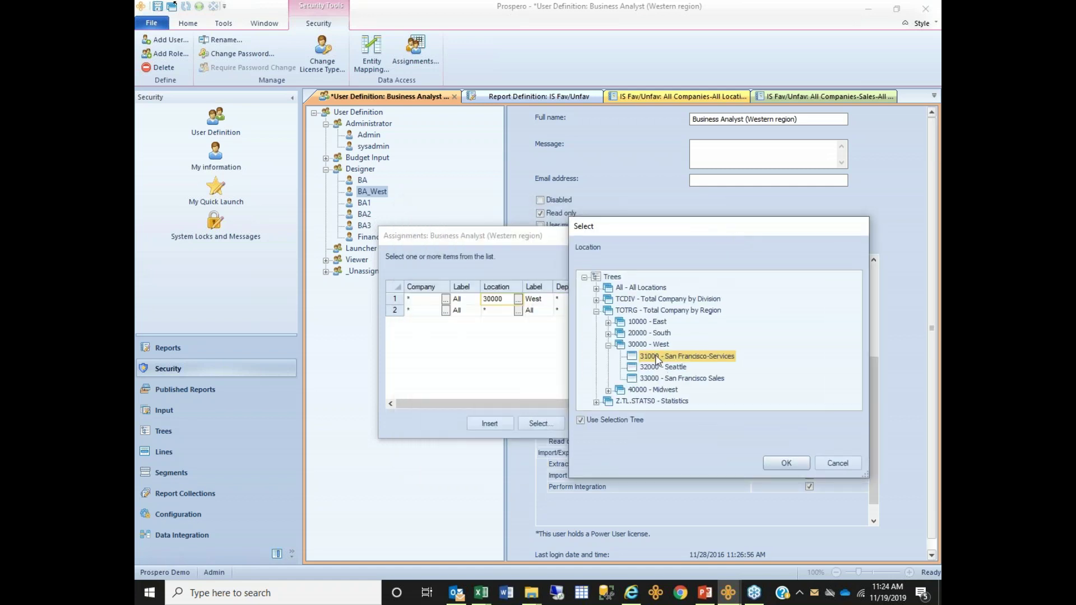
left_click(644, 346)
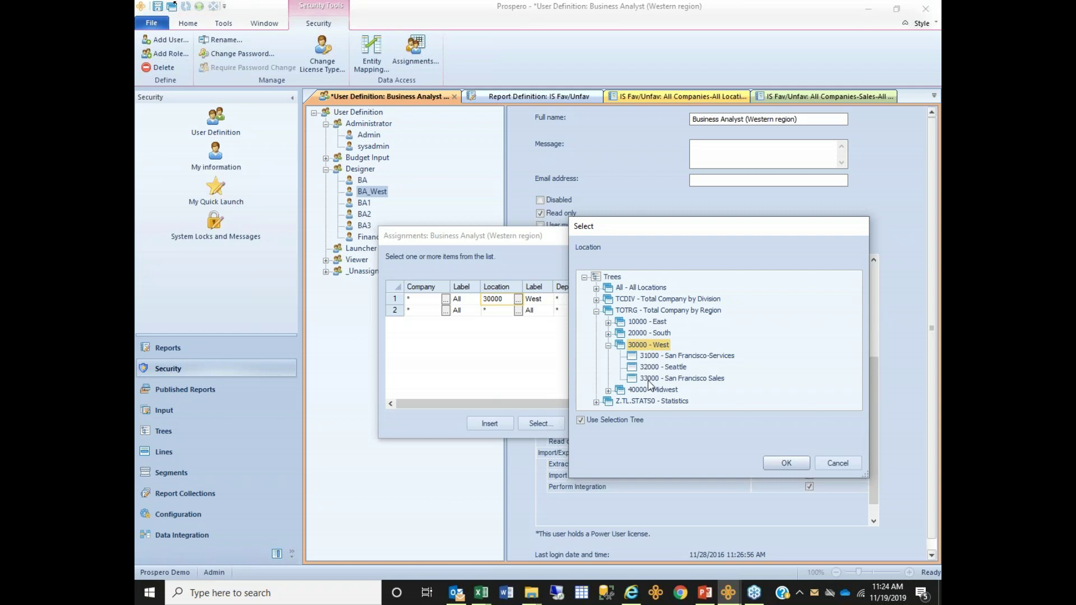
left_click(608, 390)
left_click(645, 392)
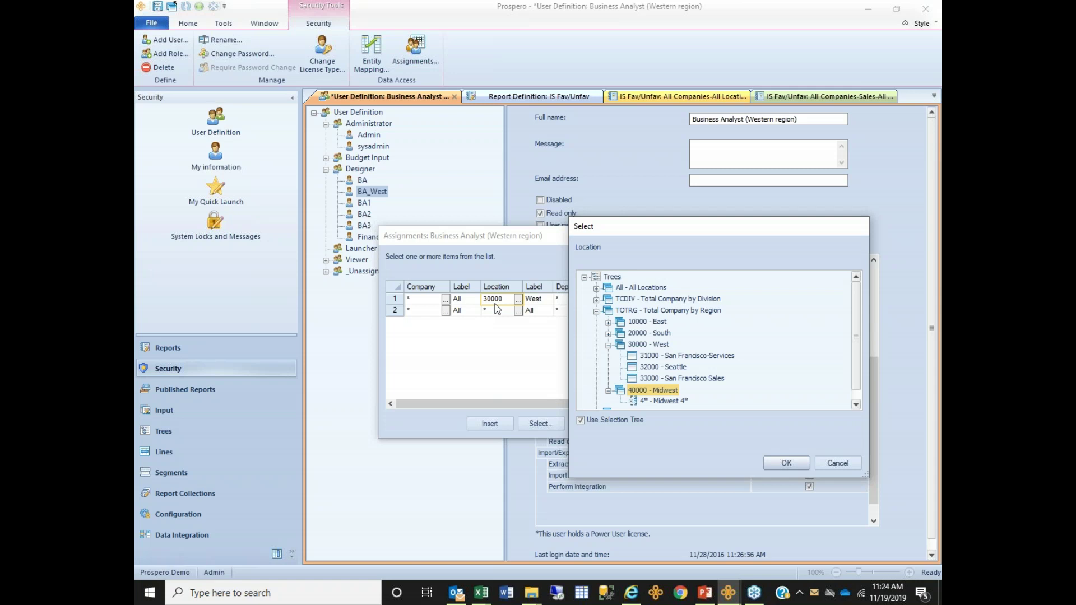
left_click(843, 463)
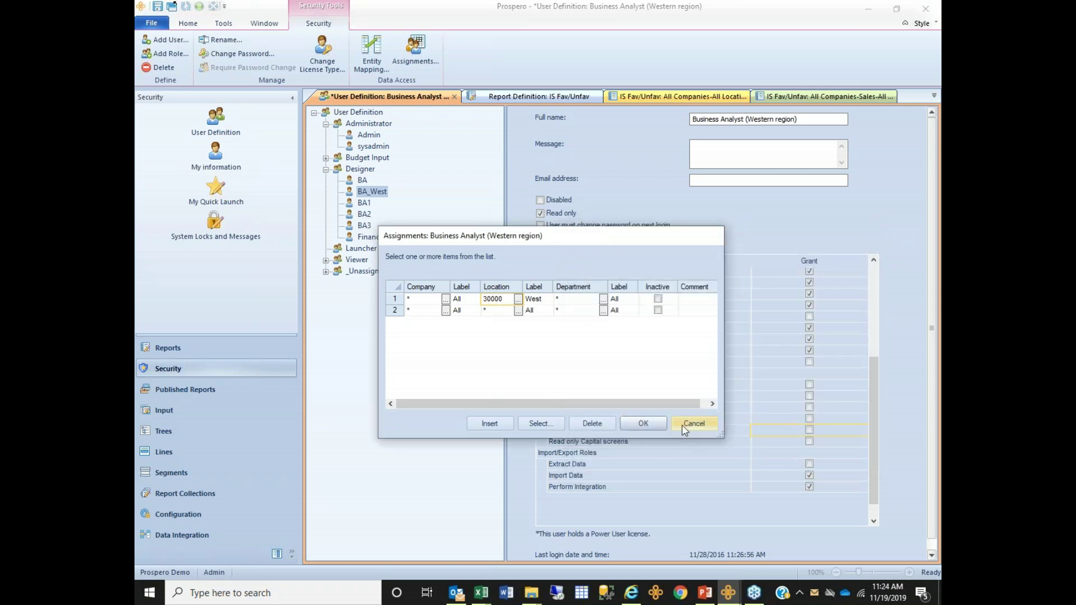
left_click(684, 429)
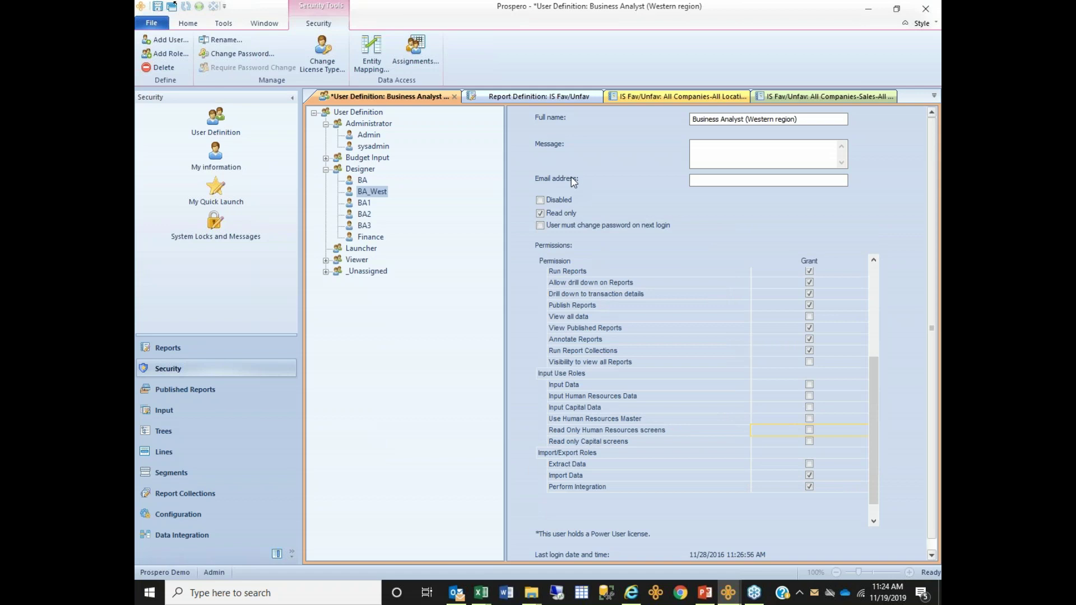
Try restricting the IS Fav/Unfav report's visibility by disallowing viewing by all users and adding the Budget Input role, and cancel the changes
left_click(548, 98)
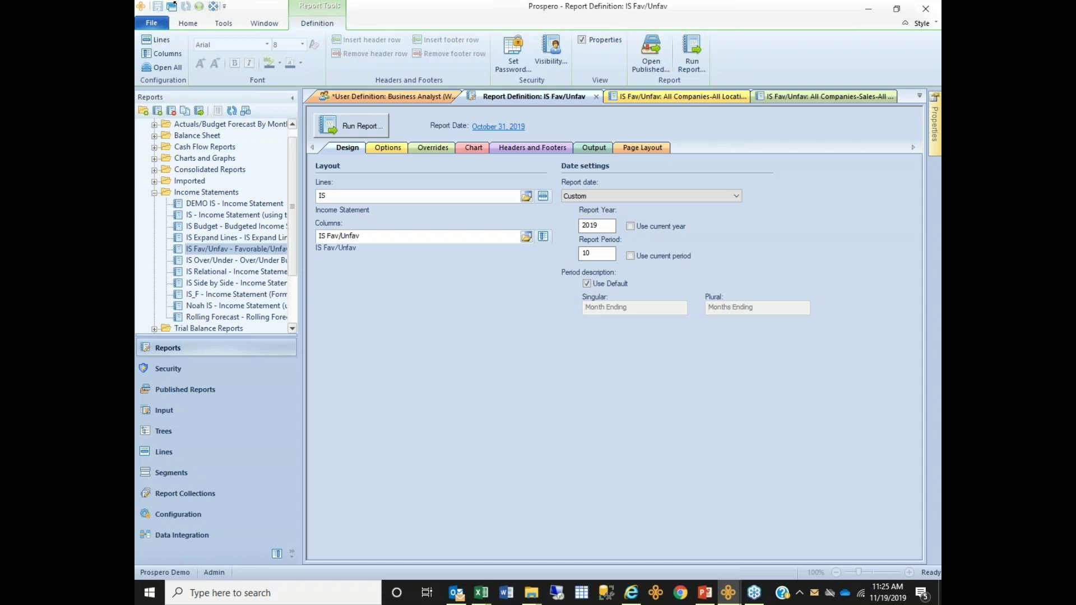
left_click(552, 54)
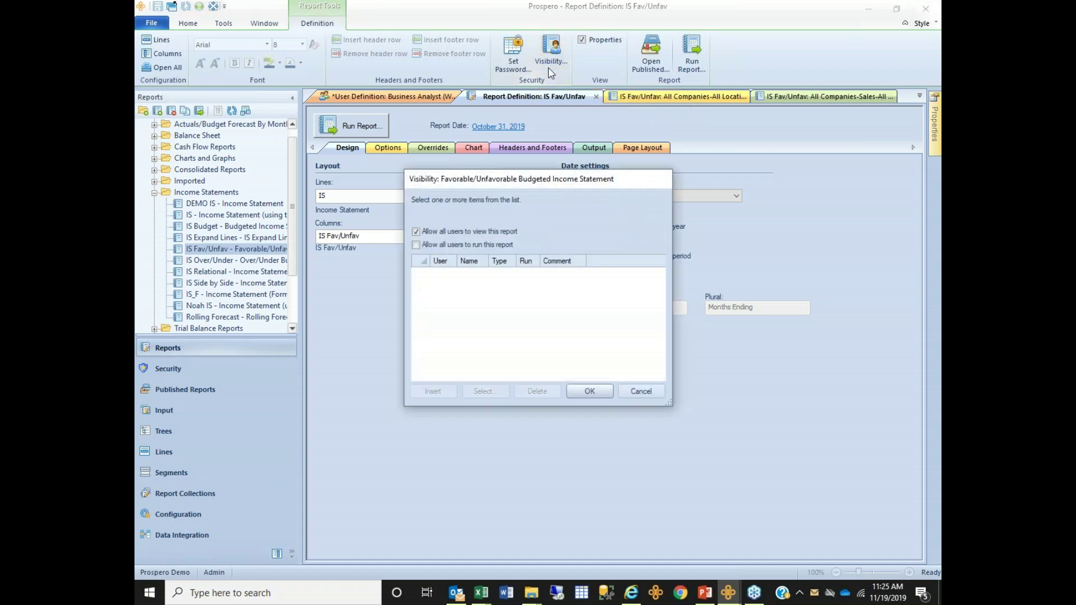
left_click(421, 232)
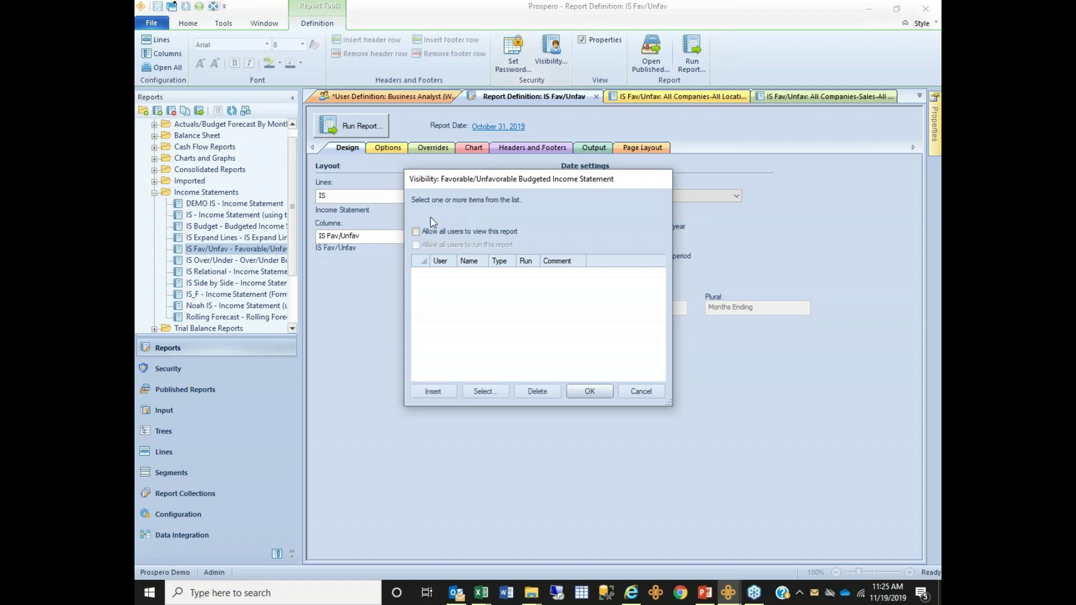
left_click(432, 391)
left_click(453, 273)
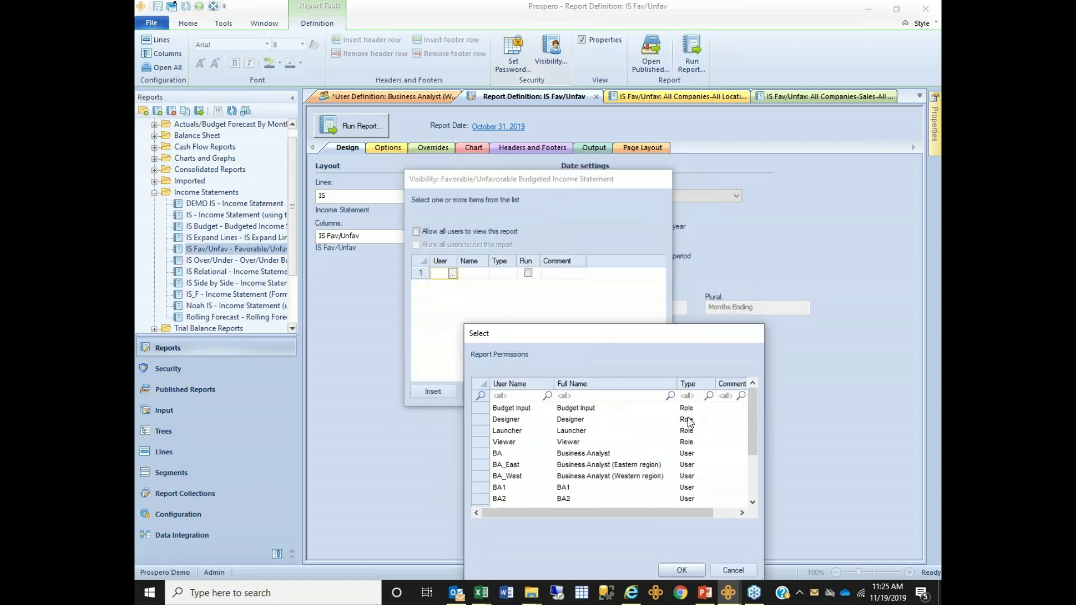
left_click(689, 413)
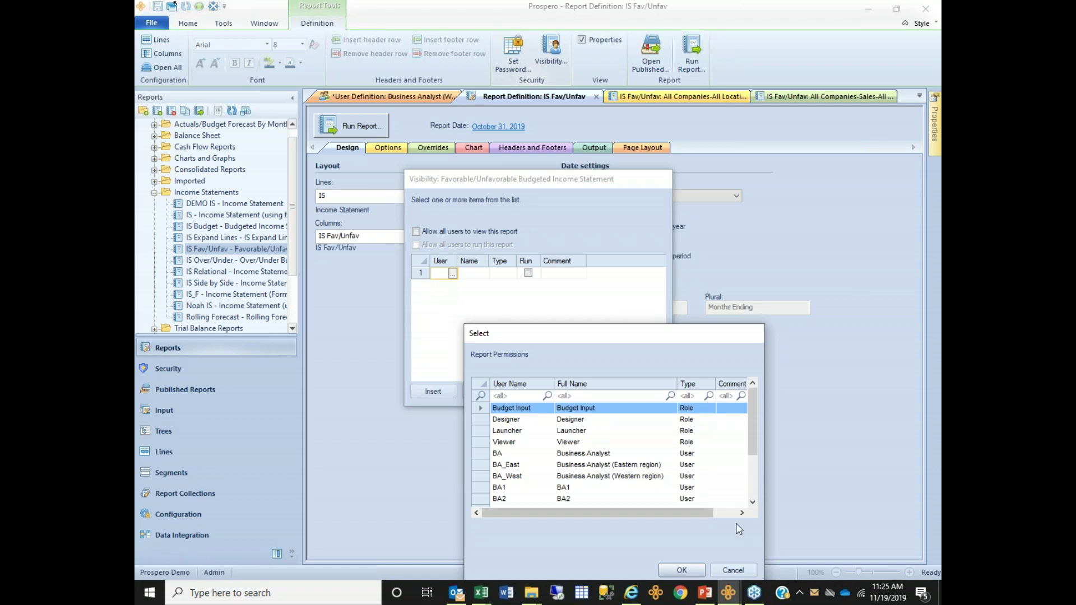
left_click(732, 570)
left_click(641, 391)
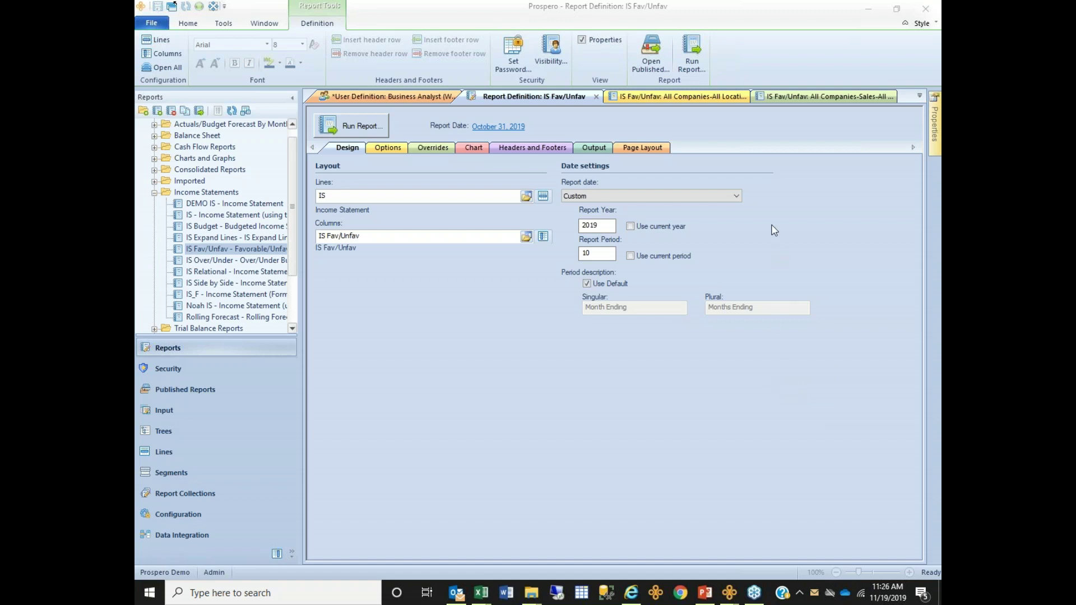
Switch to the PowerPoint presentation and start the slide show from slide 17, Questions and Answers
left_click(705, 593)
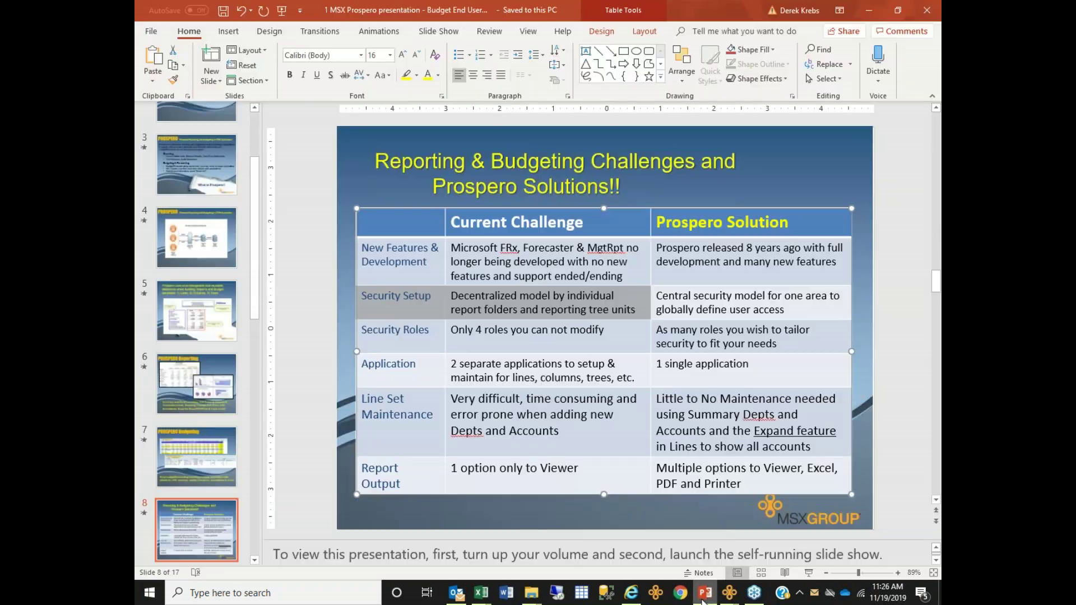
left_click(256, 542)
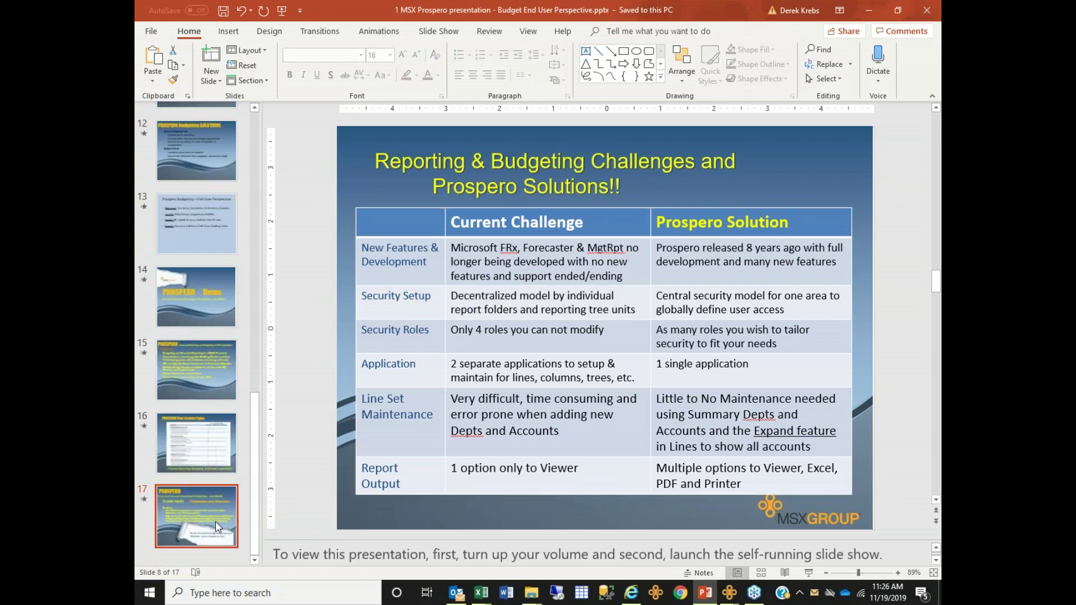
left_click(215, 521)
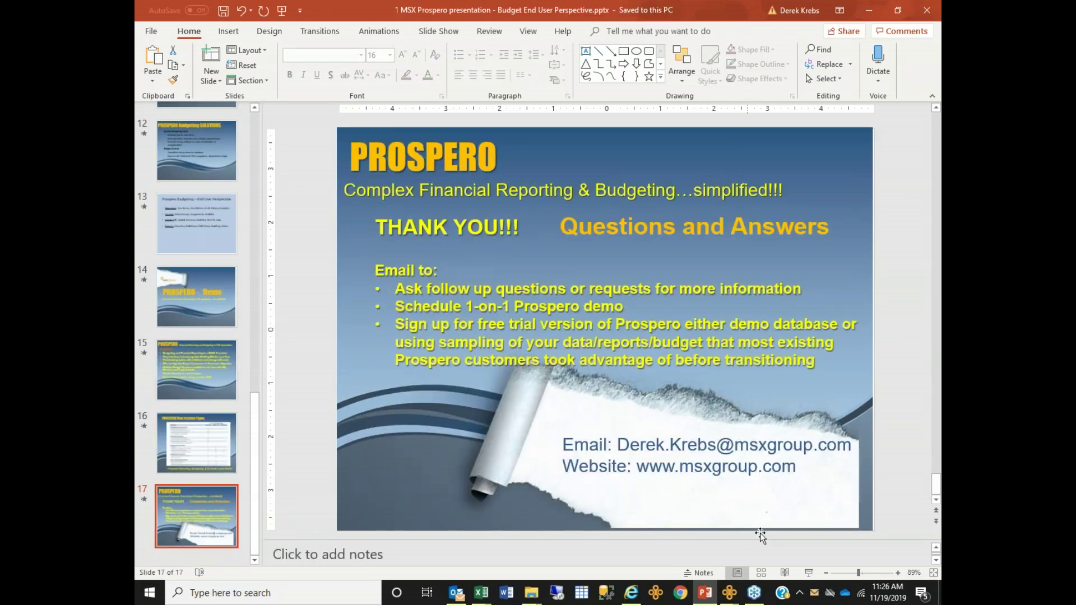
left_click(809, 573)
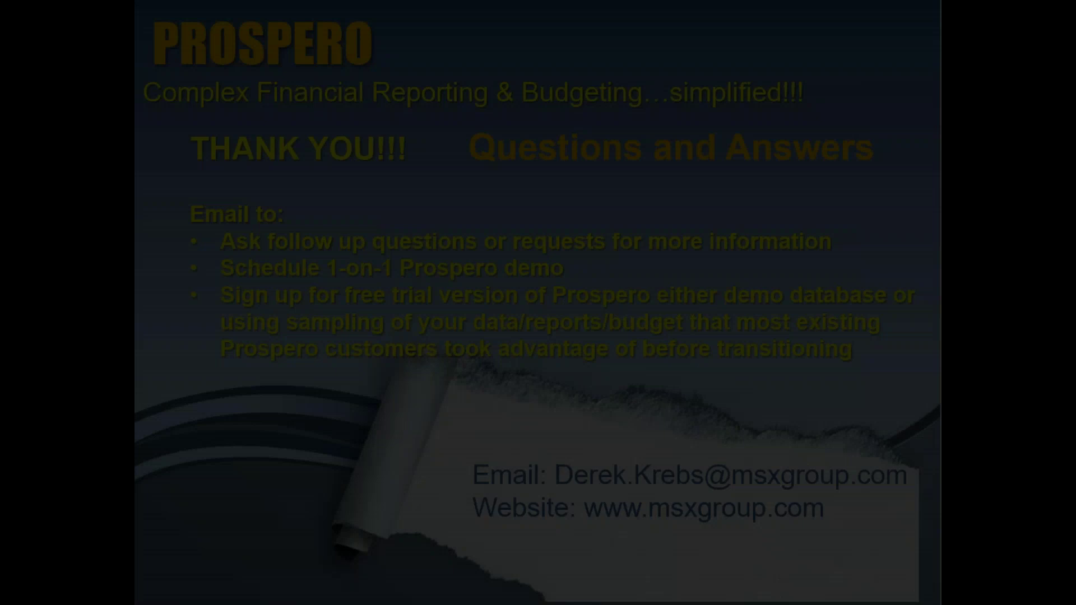